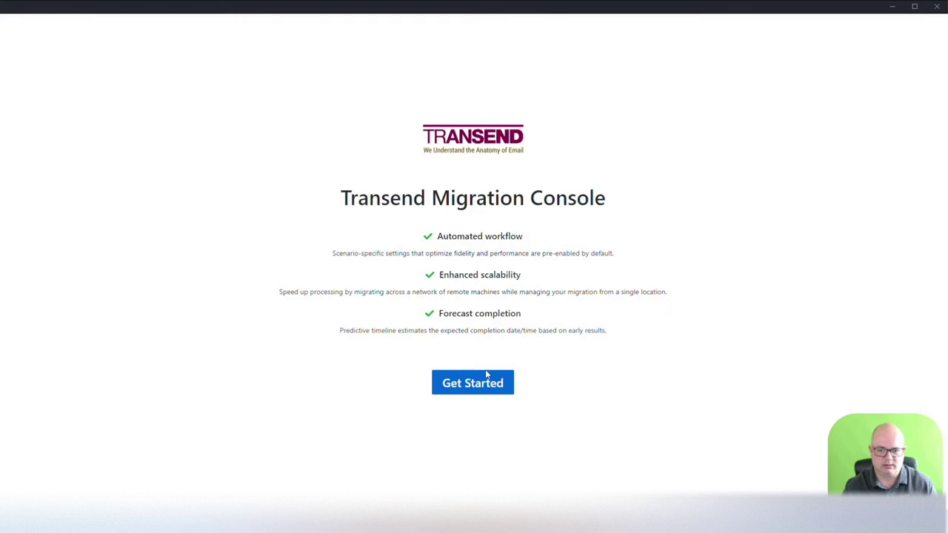
# Step: Name the new project 'MMC to MMC Dev'
pyautogui.click(477, 386)
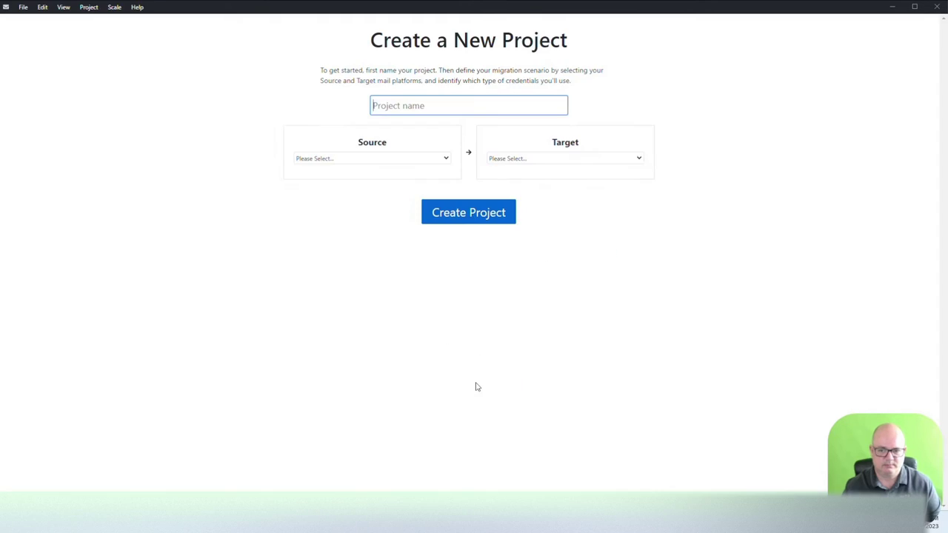
pyautogui.click(425, 106)
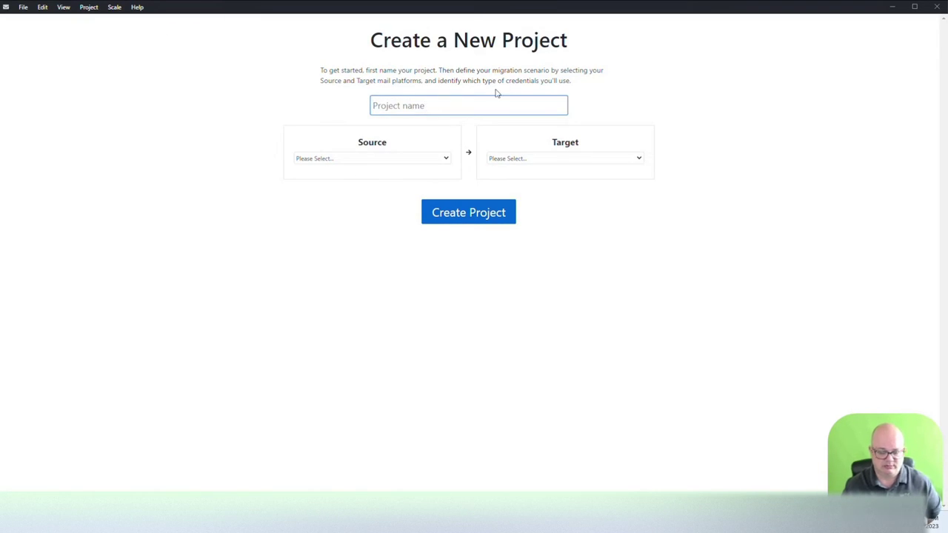
pyautogui.write('MMC')
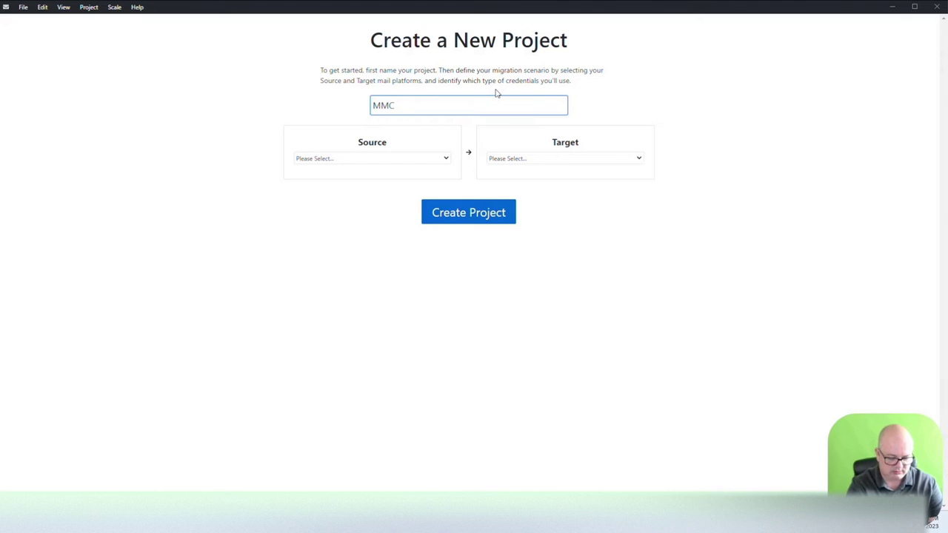
pyautogui.write(' to MMC Dev')
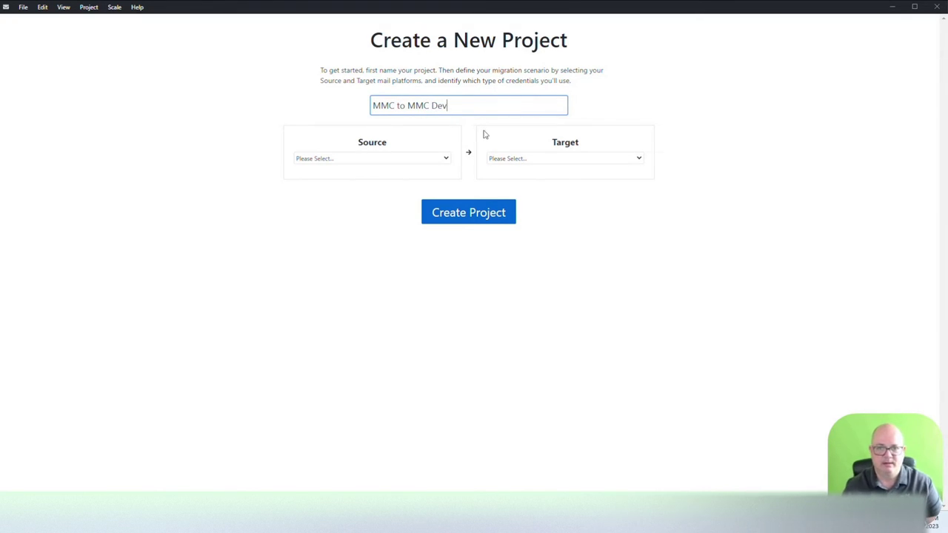
# Step: Set Microsoft 365 as both source and target, each using Admin Credentials
pyautogui.click(446, 159)
pyautogui.click(391, 188)
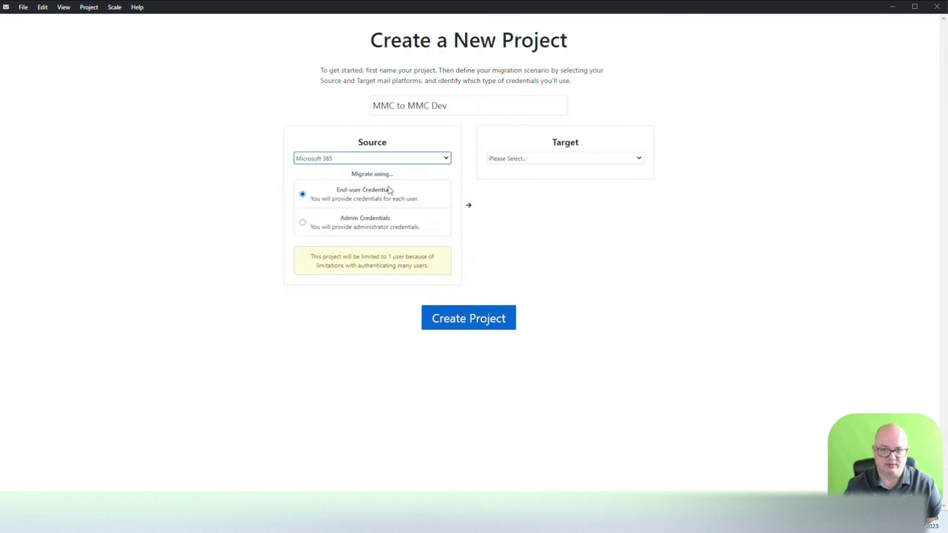
pyautogui.click(518, 159)
pyautogui.click(530, 185)
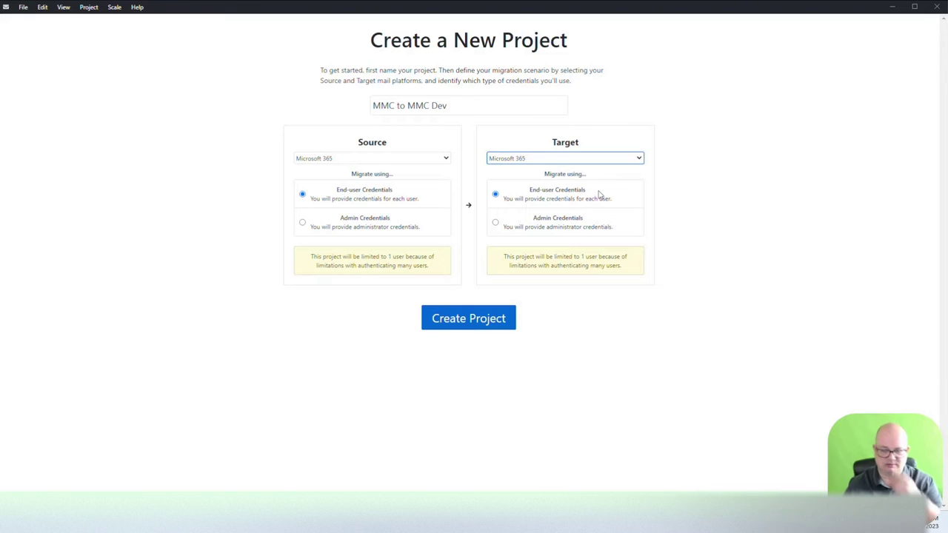
pyautogui.click(302, 223)
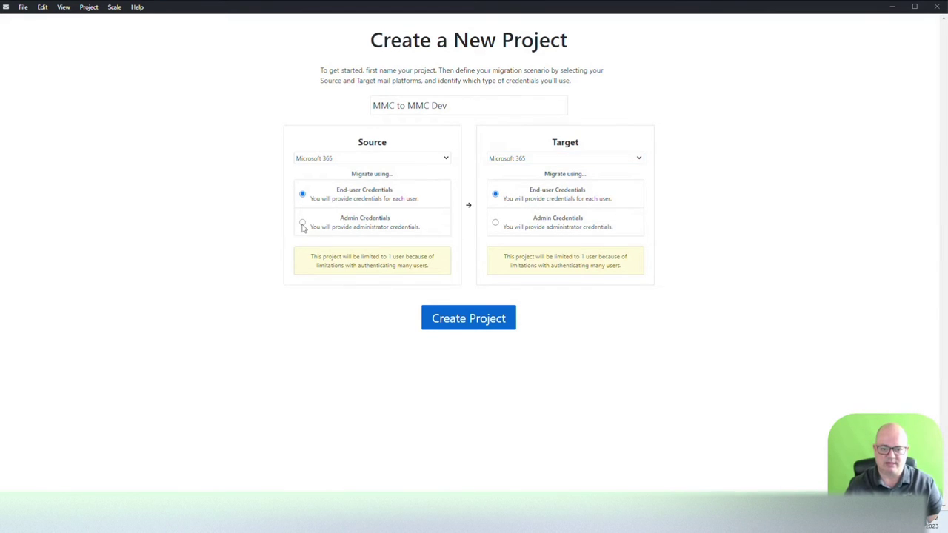
pyautogui.click(496, 223)
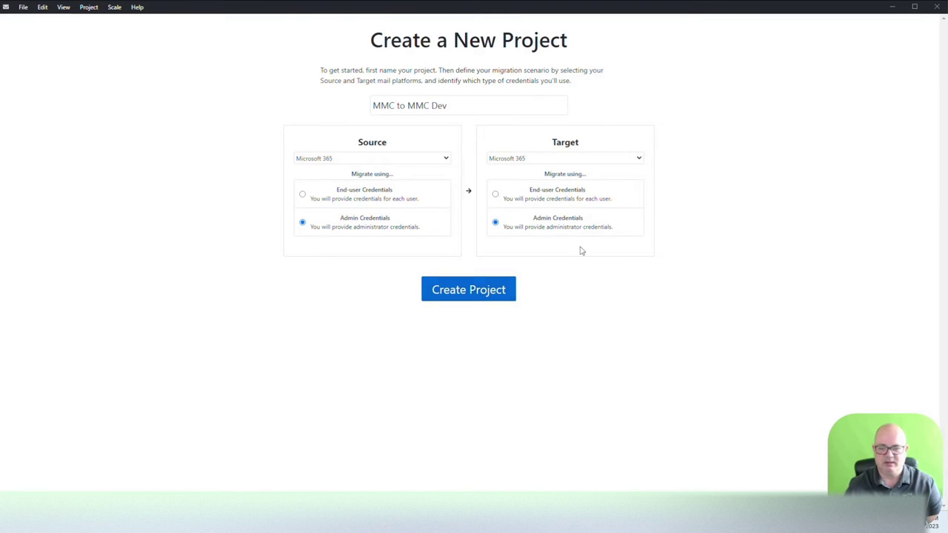
# Step: Create the project and fill a Quick Add row with a user's name, source and target email
pyautogui.click(468, 289)
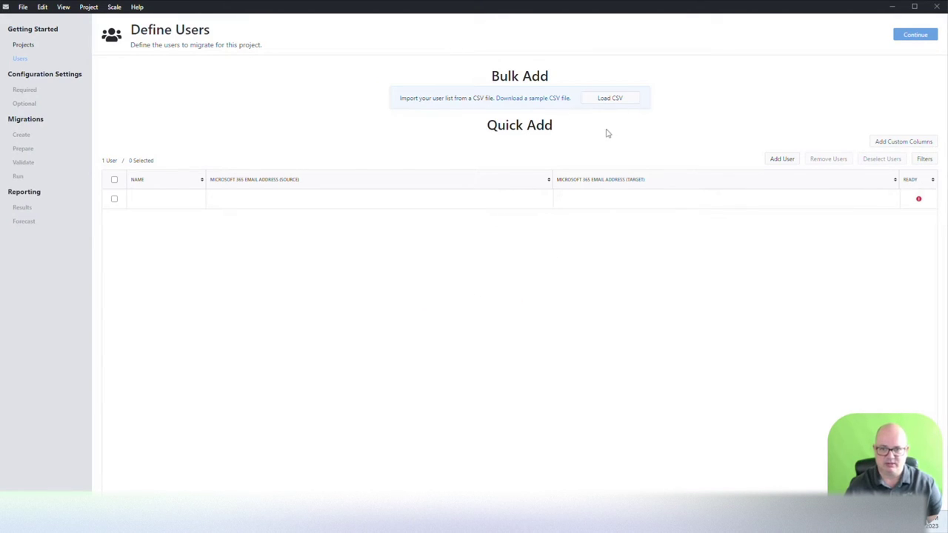
pyautogui.click(159, 199)
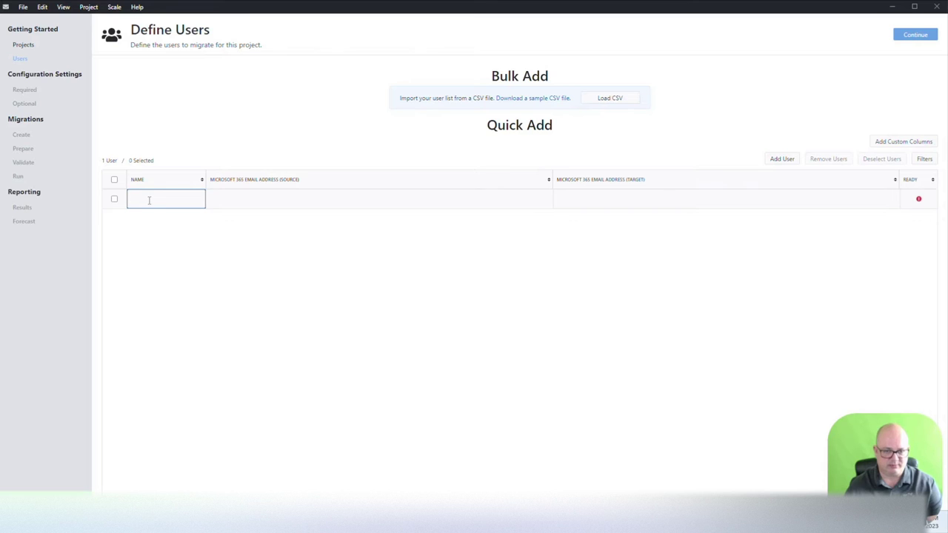
pyautogui.click(264, 196)
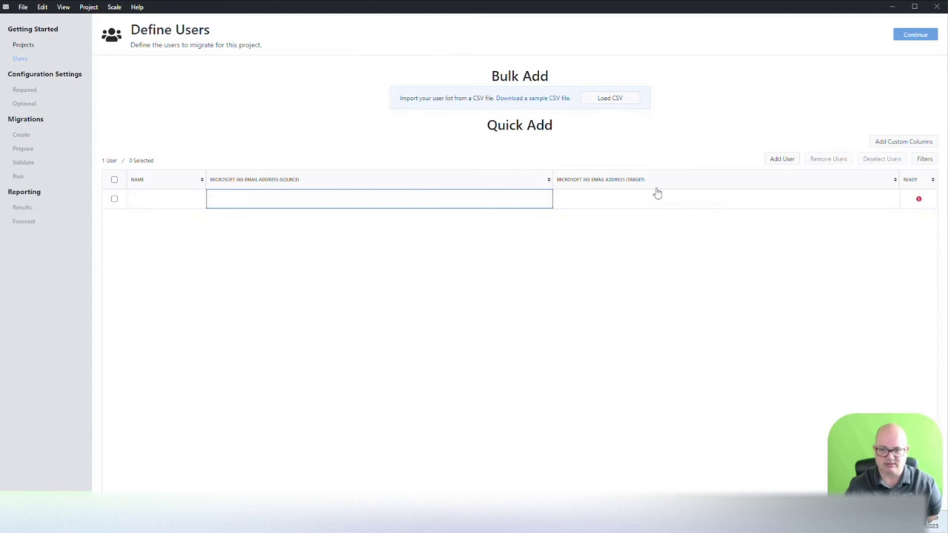
pyautogui.click(633, 197)
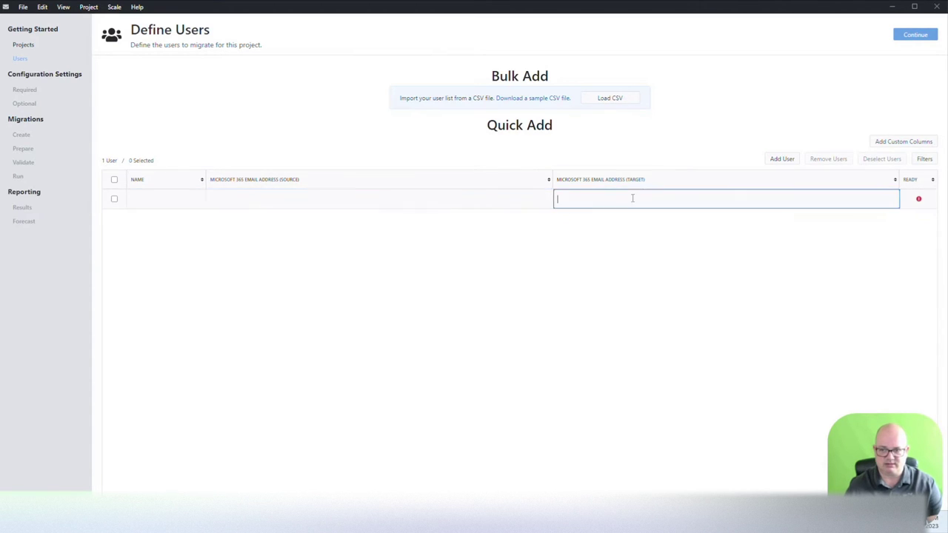
pyautogui.click(178, 199)
pyautogui.press('Tab')
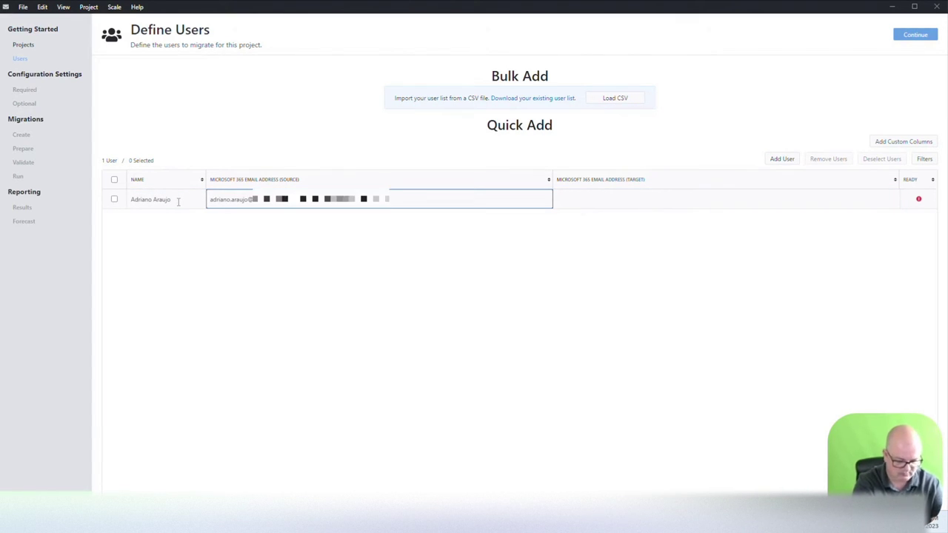
pyautogui.press('Tab')
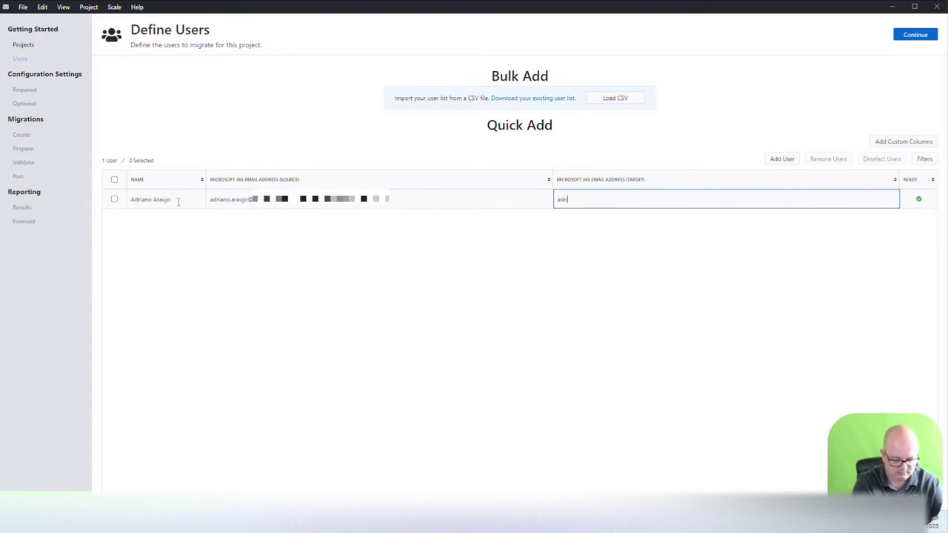
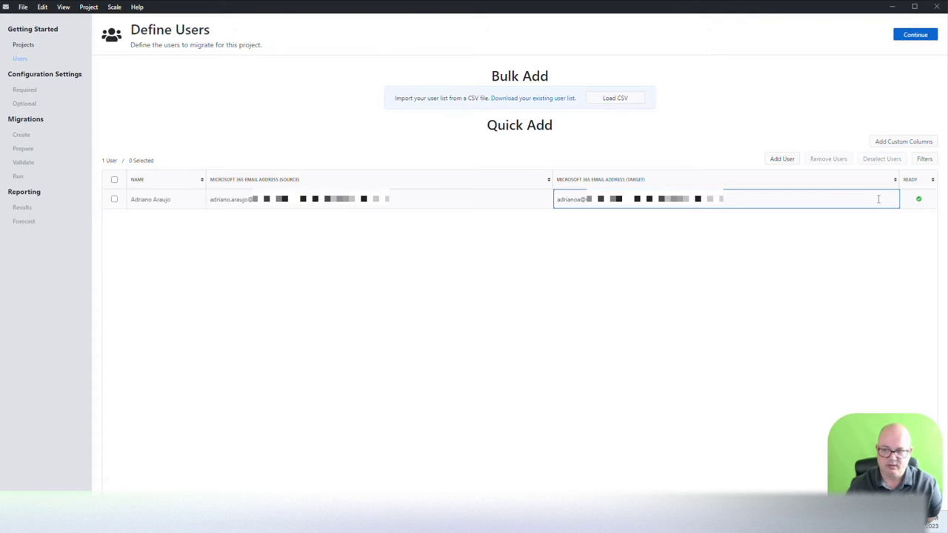
pyautogui.press('Tab')
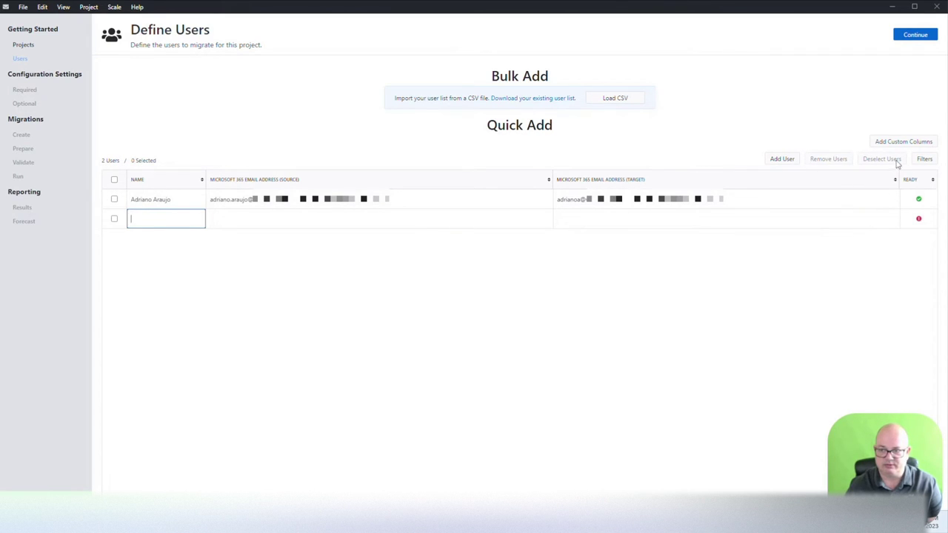
# Step: Select all users and remove them, leaving the list empty
pyautogui.click(114, 180)
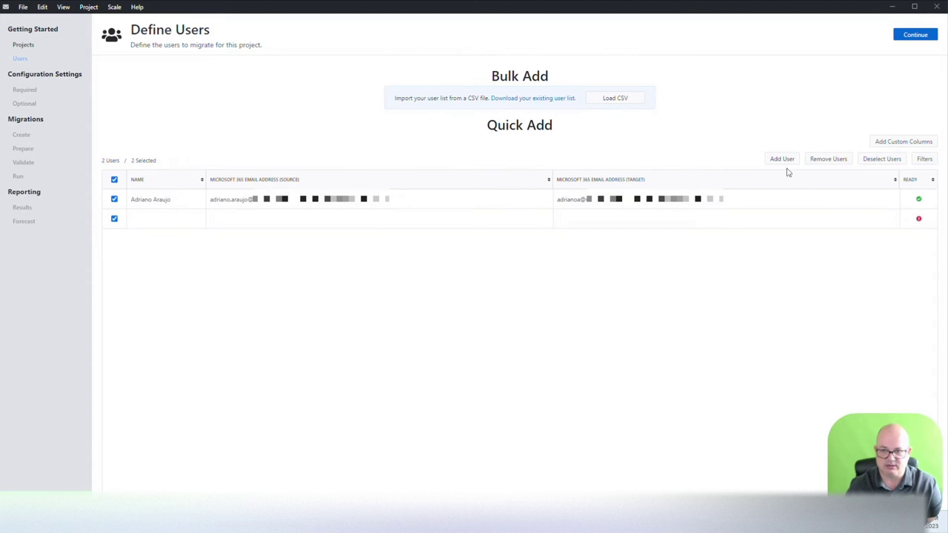
pyautogui.click(829, 160)
pyautogui.click(545, 132)
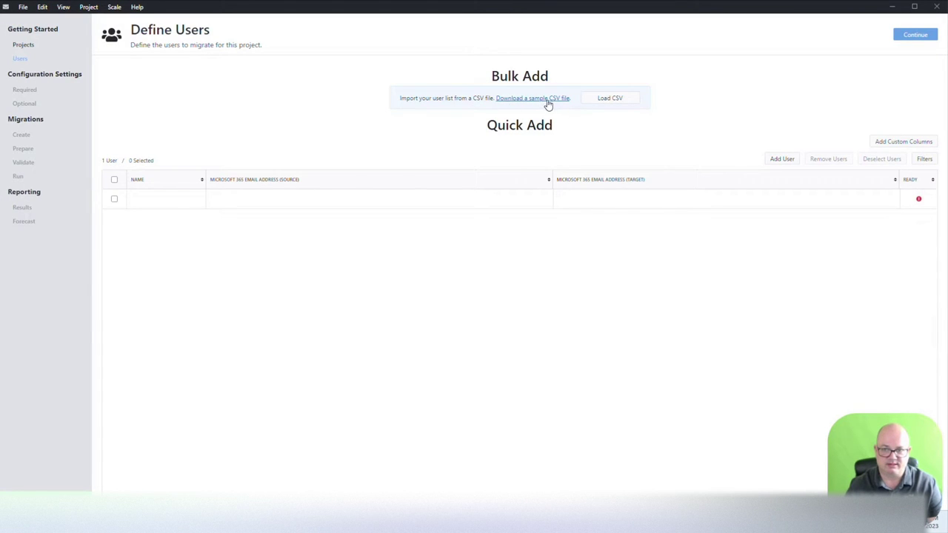
# Step: Import the user from the Migration folder's Million Miler to Dev Tenant Users CSV
pyautogui.click(619, 99)
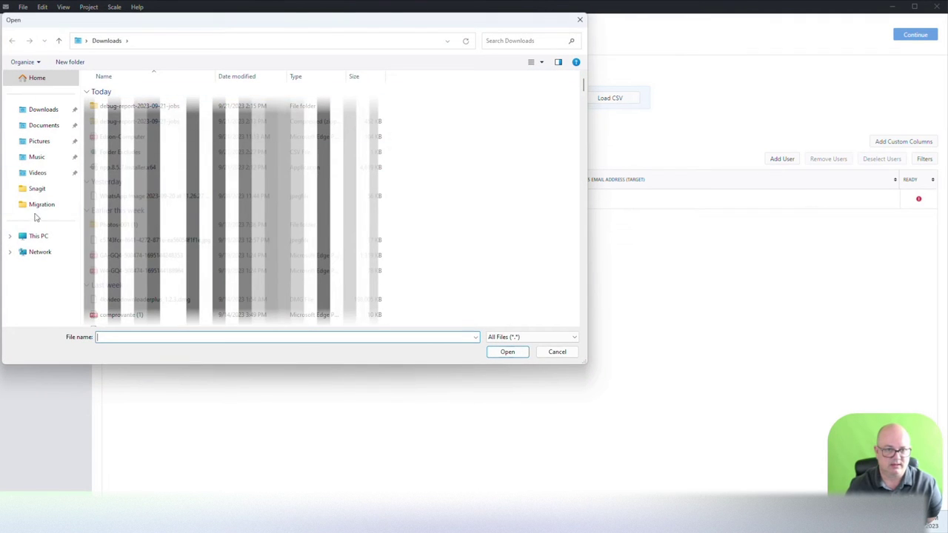
pyautogui.click(38, 209)
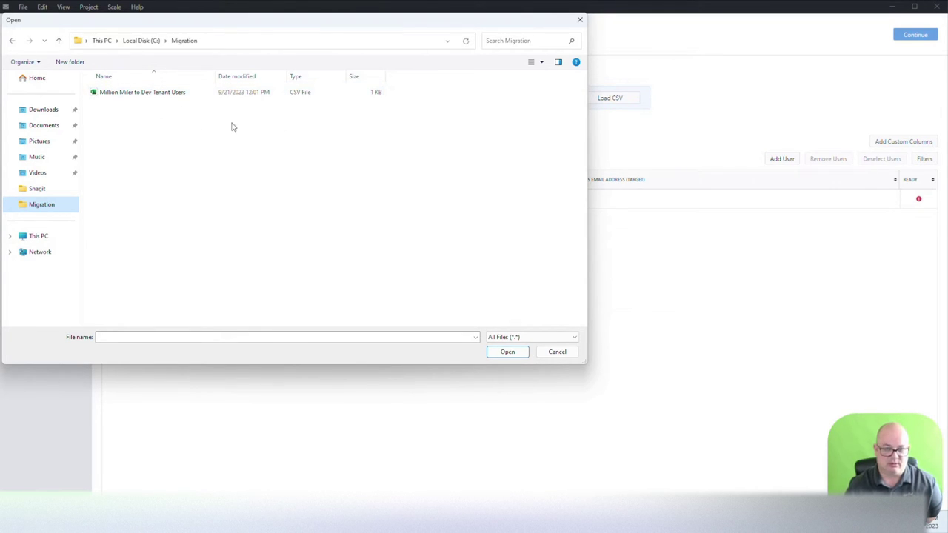
pyautogui.doubleClick(171, 97)
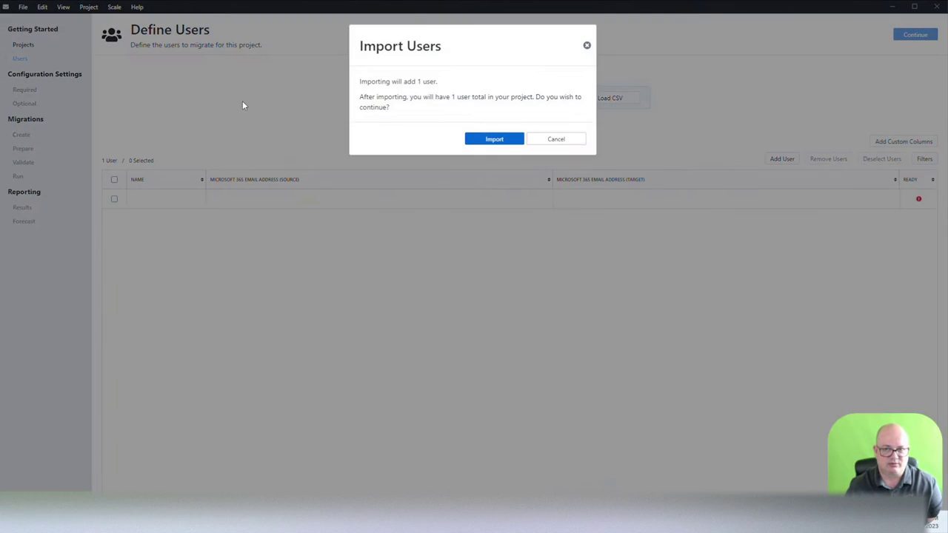
pyautogui.click(494, 139)
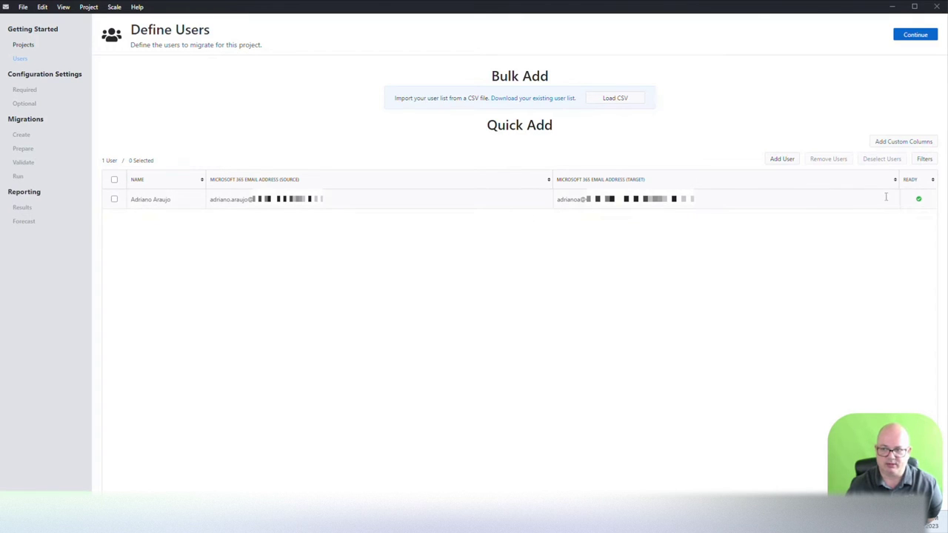
# Step: Review custom column choices without adding any, then clear the user filters
pyautogui.click(903, 143)
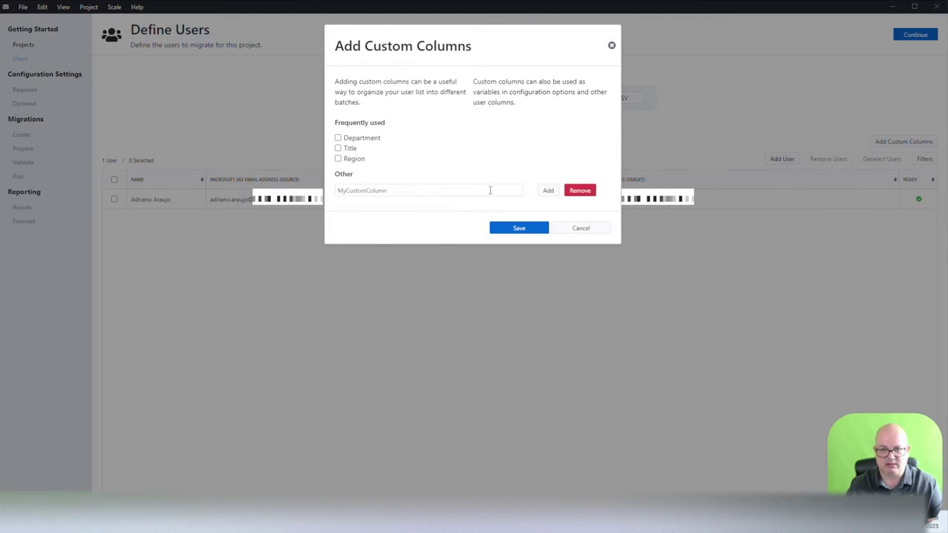
pyautogui.click(594, 231)
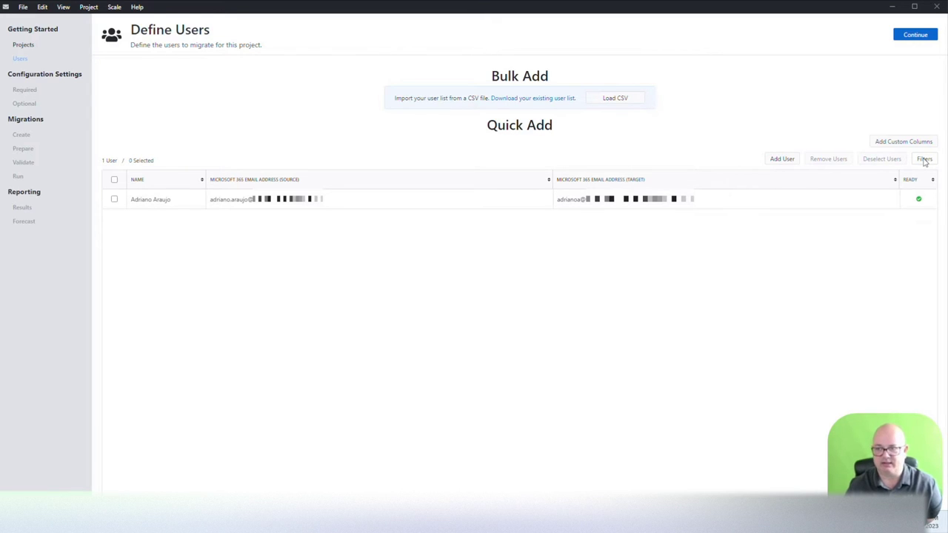
pyautogui.click(924, 159)
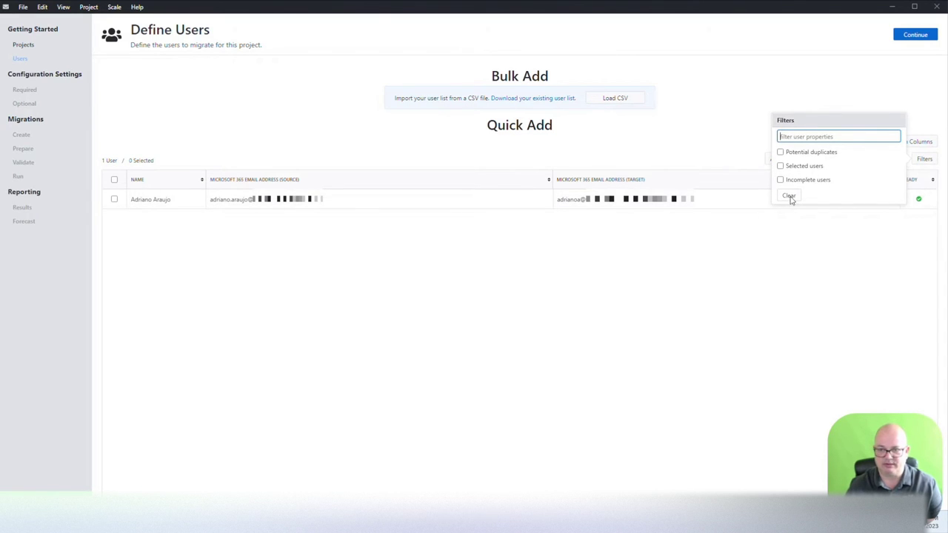
pyautogui.click(790, 197)
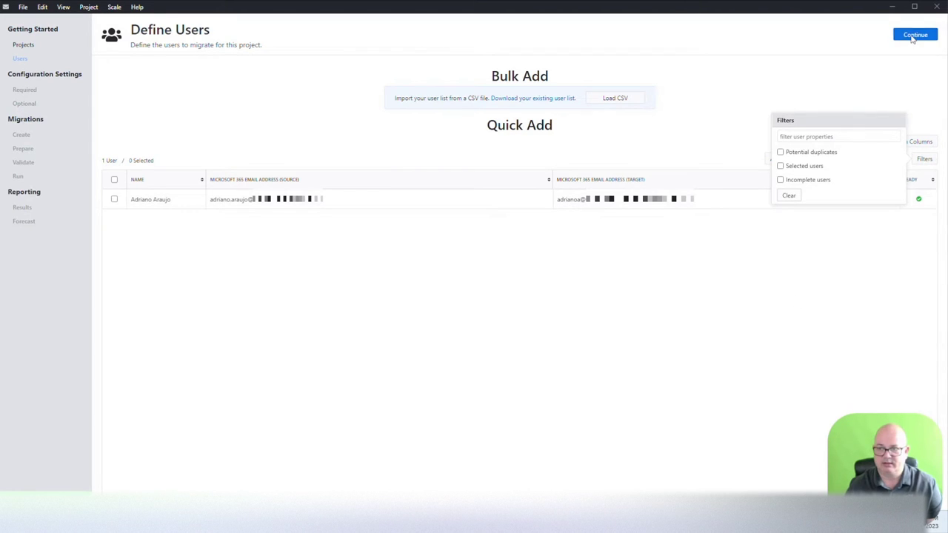
# Step: Name the configuration 'MMC to DEV' in the required settings
pyautogui.click(916, 35)
pyautogui.click(492, 83)
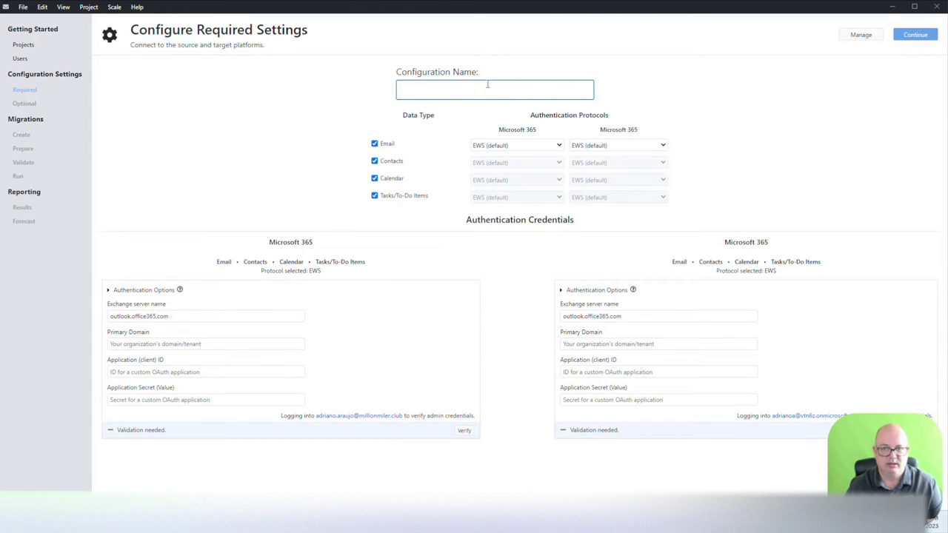
pyautogui.write('MMC ')
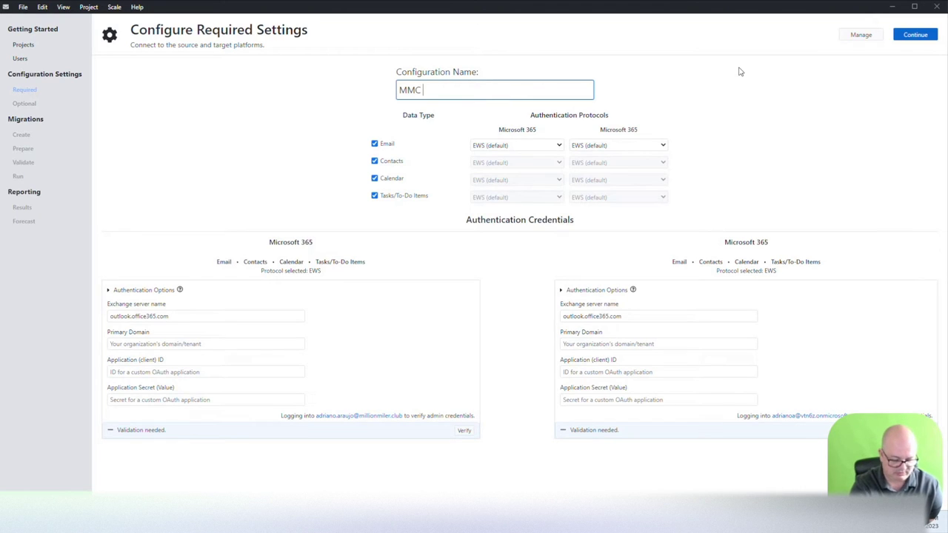
pyautogui.write('to DEV')
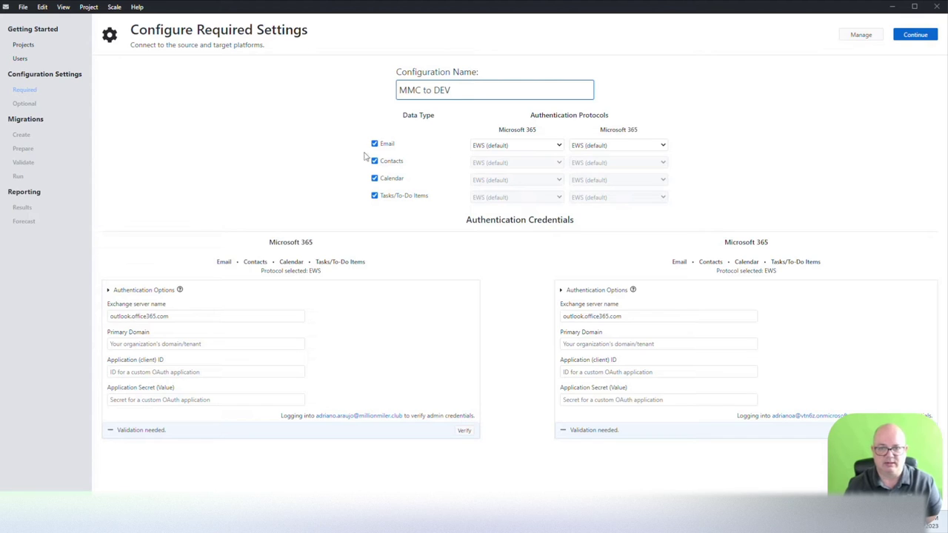
# Step: Set the source email protocol back to EWS after trying IMAP
pyautogui.click(533, 150)
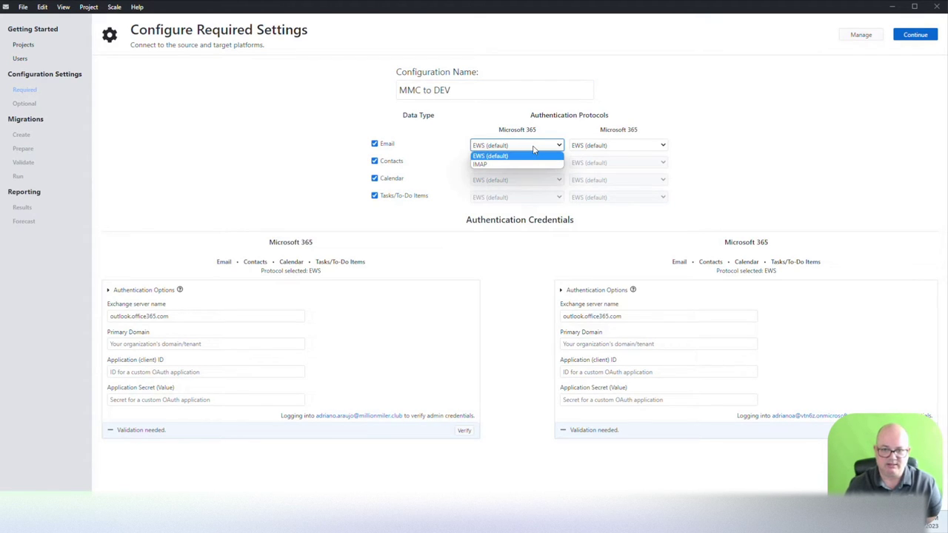
pyautogui.click(596, 146)
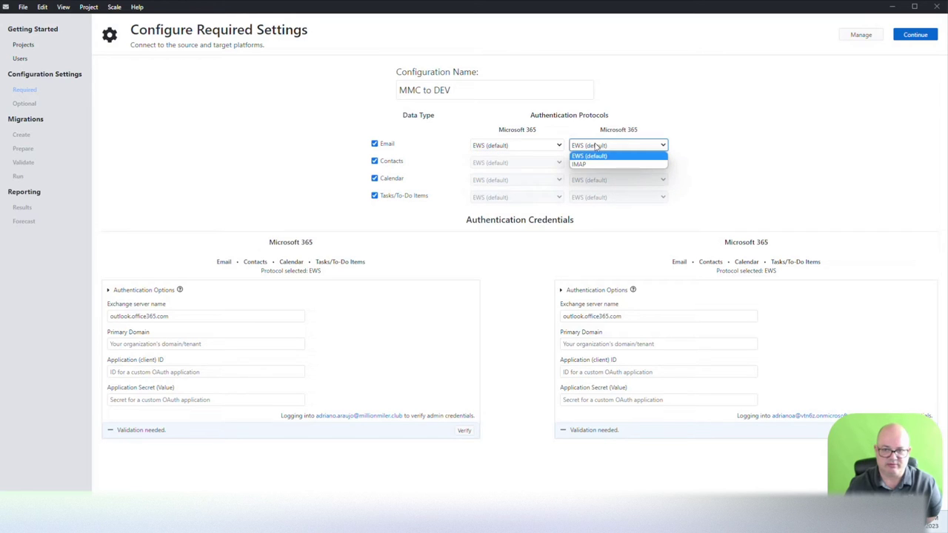
pyautogui.click(520, 146)
pyautogui.click(505, 164)
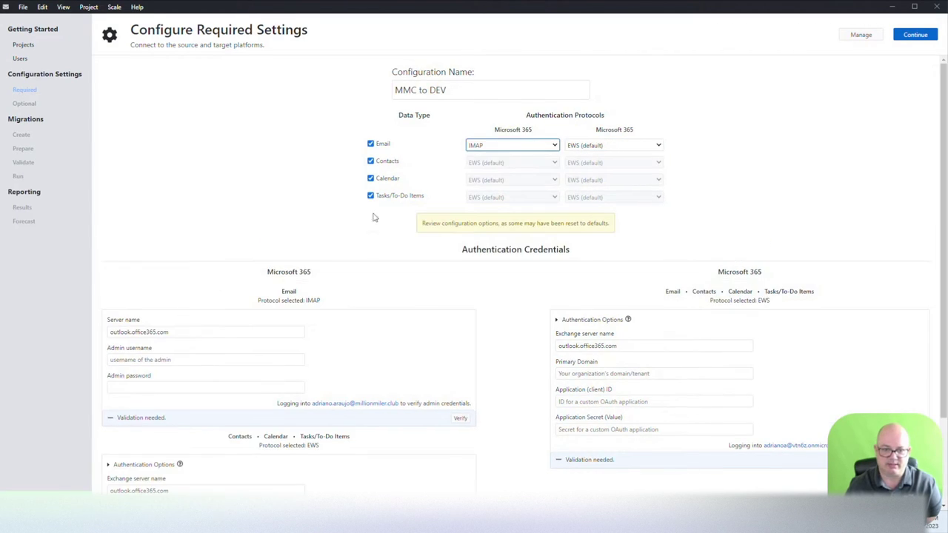
pyautogui.scroll(-3, 239, 444)
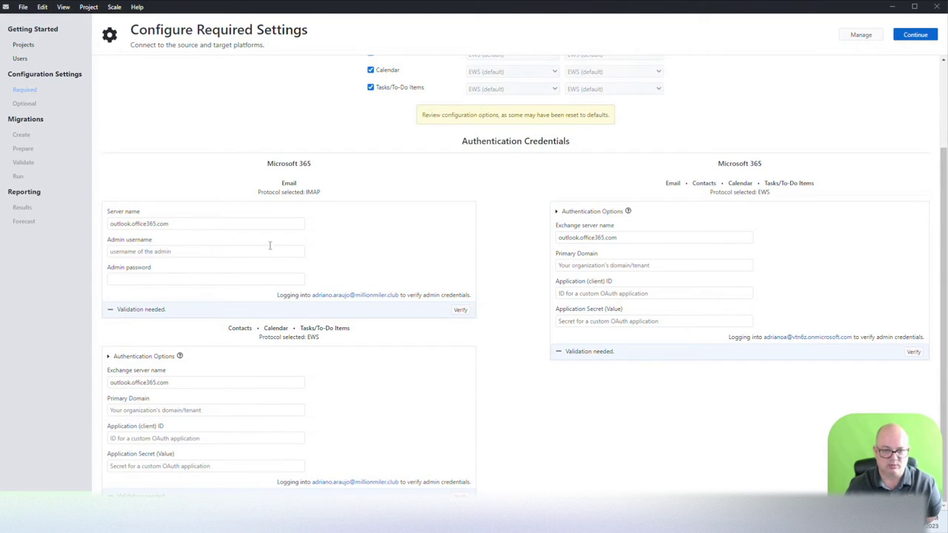
pyautogui.scroll(3, 344, 265)
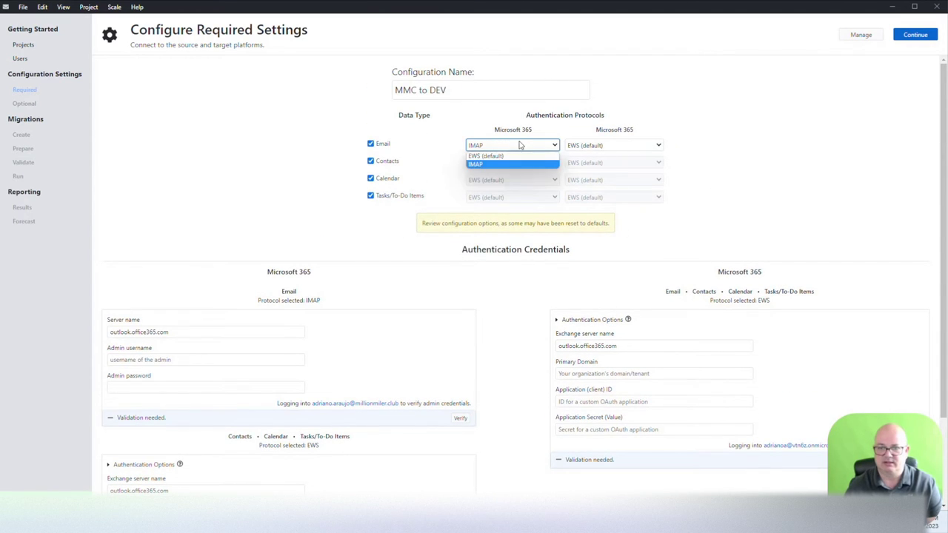
pyautogui.click(511, 157)
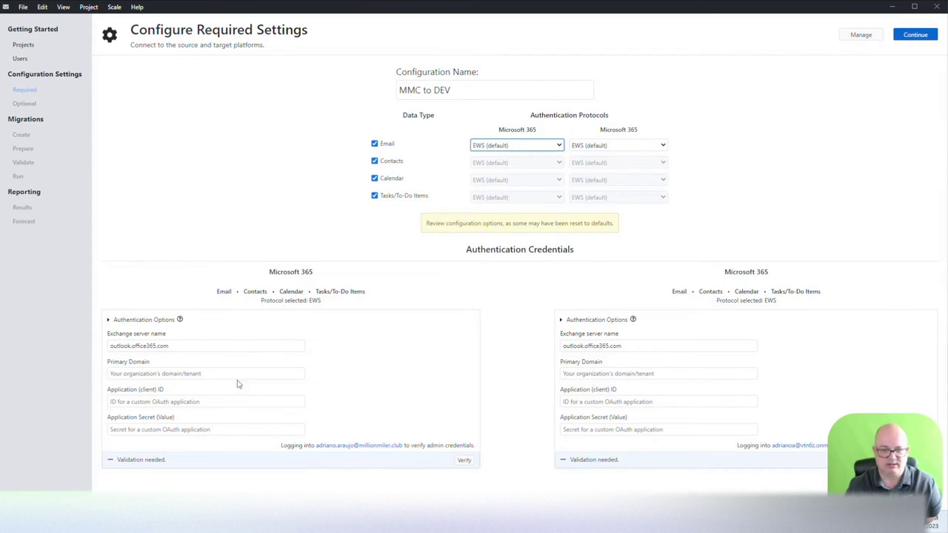
# Step: Paste the primary domain into both the source and target Primary Domain fields
pyautogui.click(164, 374)
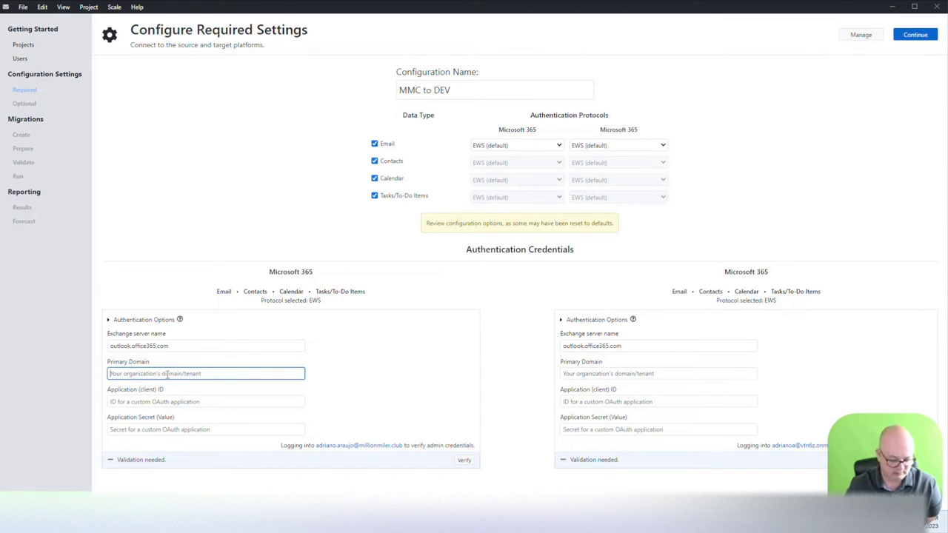
pyautogui.hotkey('ctrl', 'v')
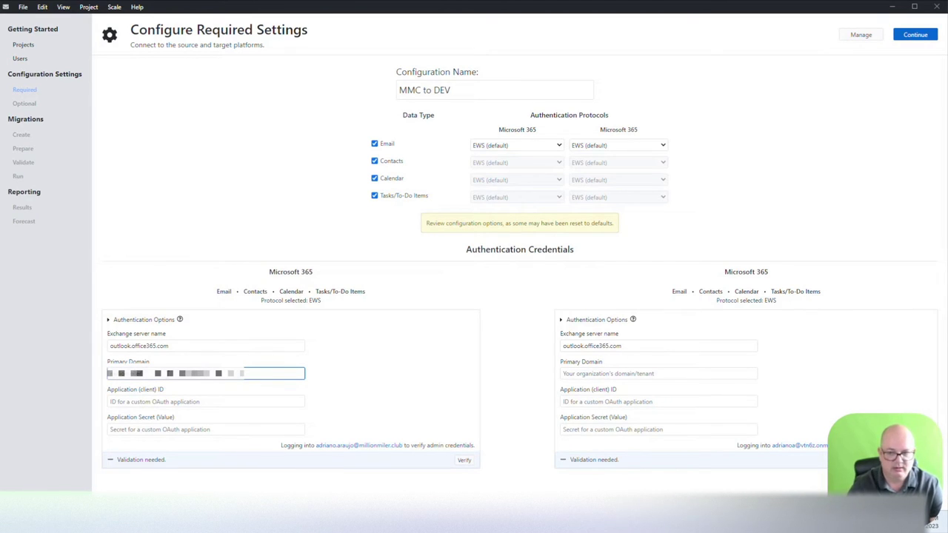
pyautogui.click(617, 374)
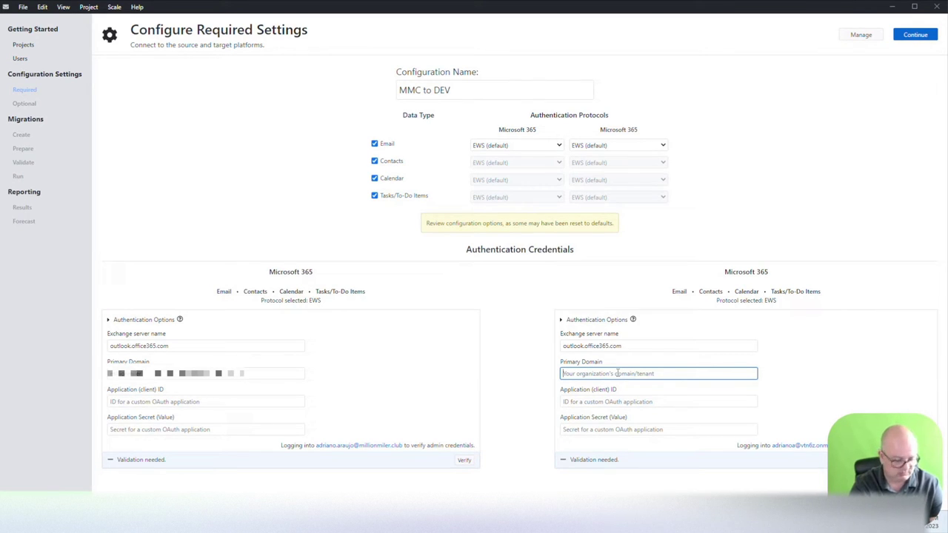
pyautogui.hotkey('ctrl', 'v')
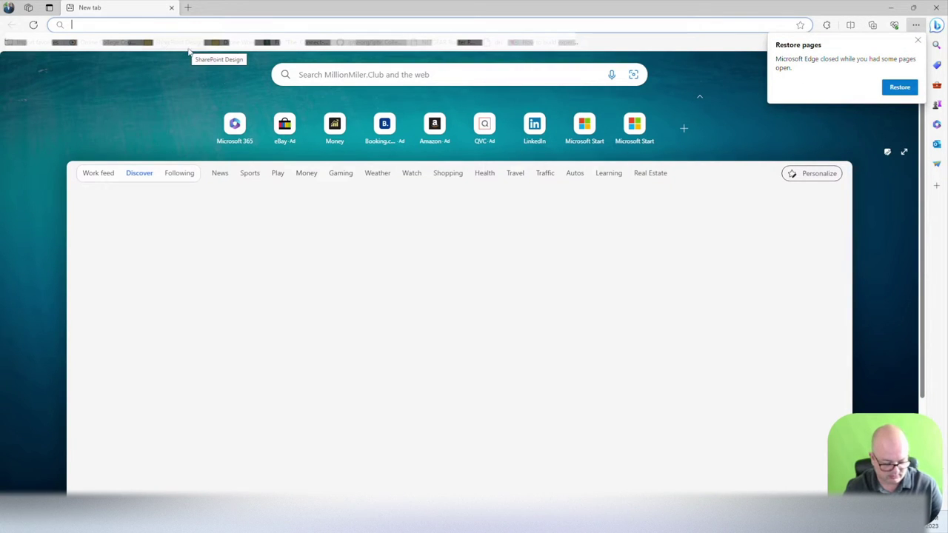
# Step: Load the EWS Modern Authentication help page, read its registration steps, and return to the console
pyautogui.write('https://transend.com/githubtowp/doc-considerations-ews_modern_auth2.0/')
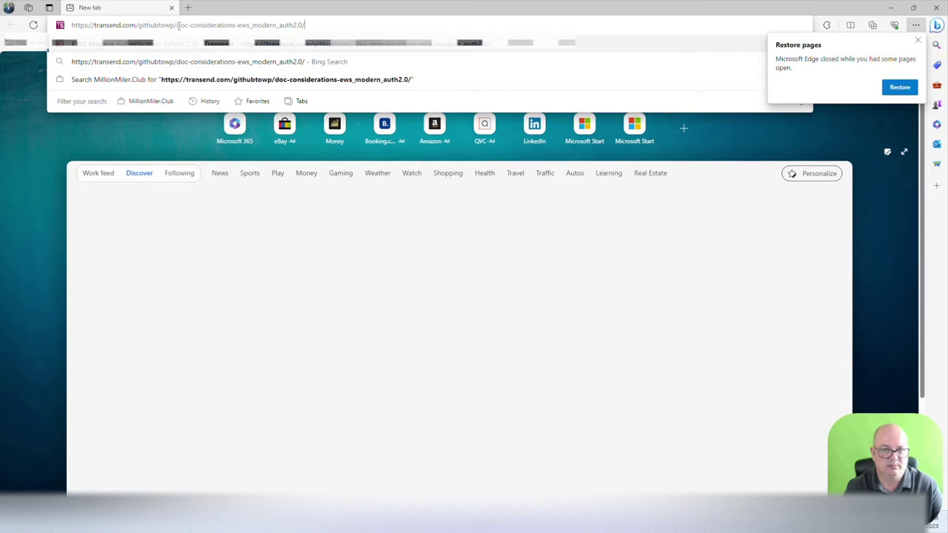
pyautogui.press('Return')
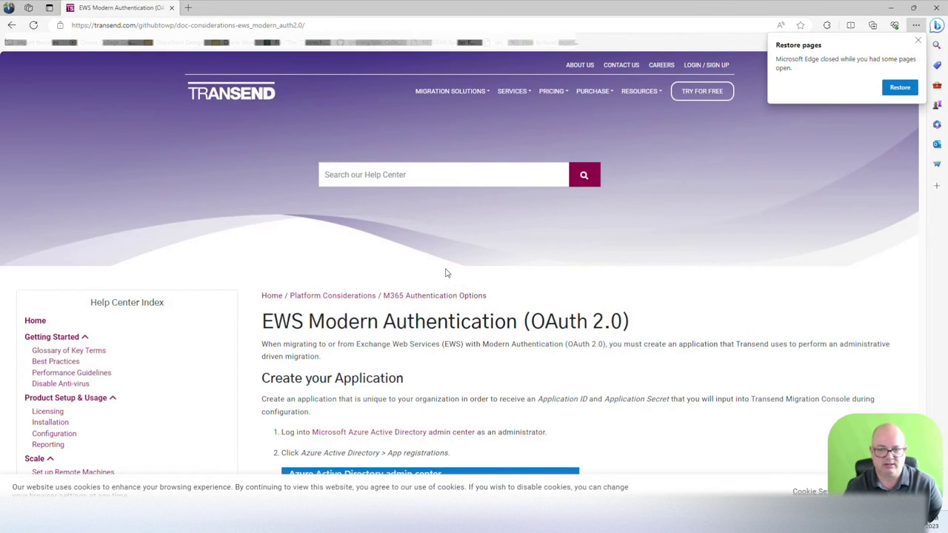
pyautogui.scroll(-2, 447, 270)
pyautogui.scroll(-3, 447, 269)
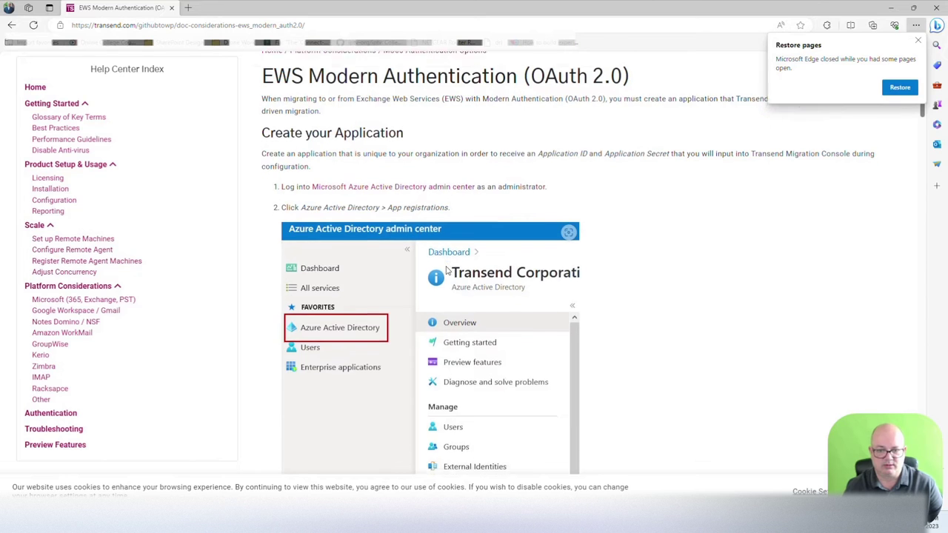
pyautogui.scroll(-3, 319, 294)
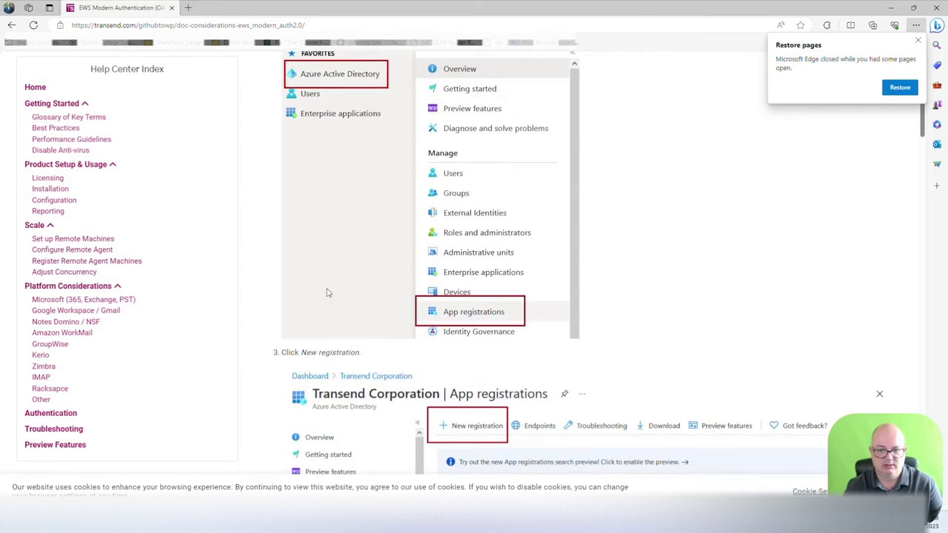
pyautogui.scroll(-8, 501, 294)
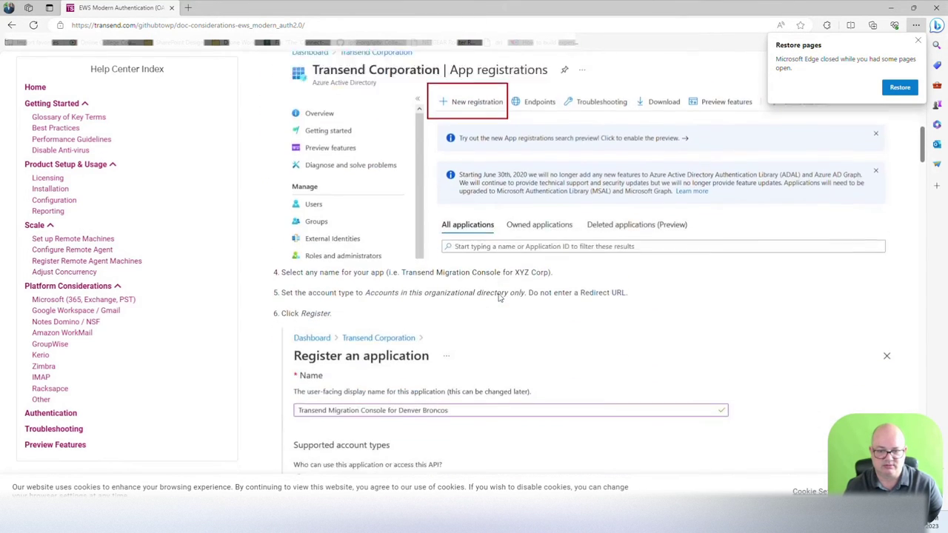
pyautogui.scroll(-10, 487, 296)
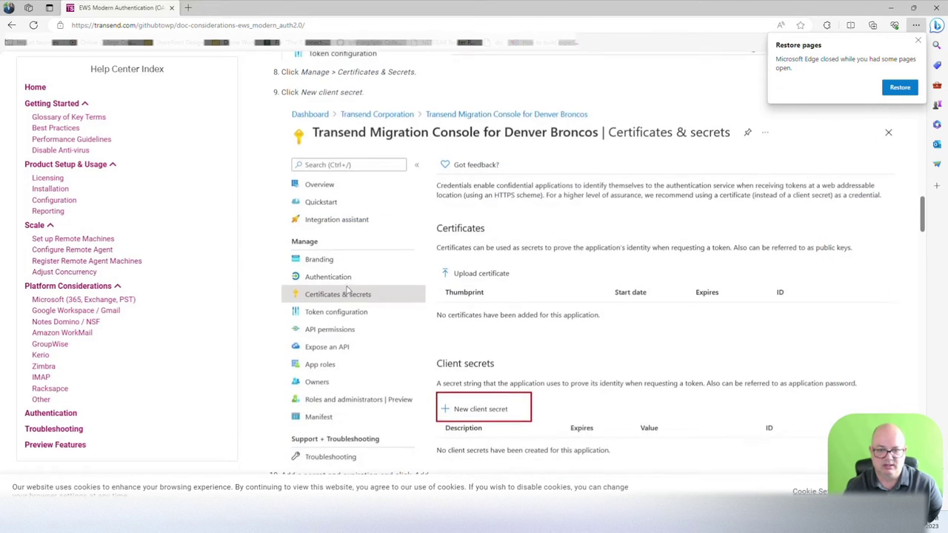
pyautogui.scroll(-1, 477, 435)
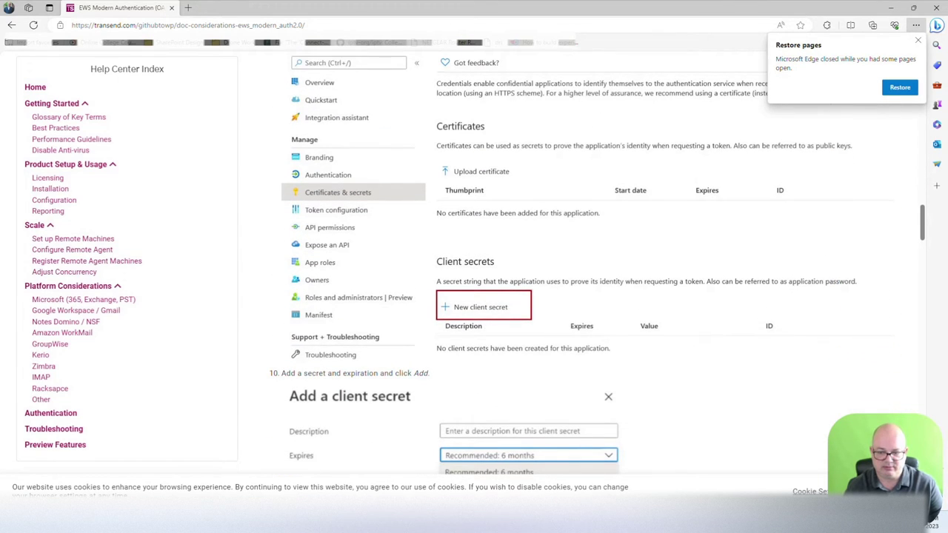
pyautogui.hotkey('alt', 'Tab')
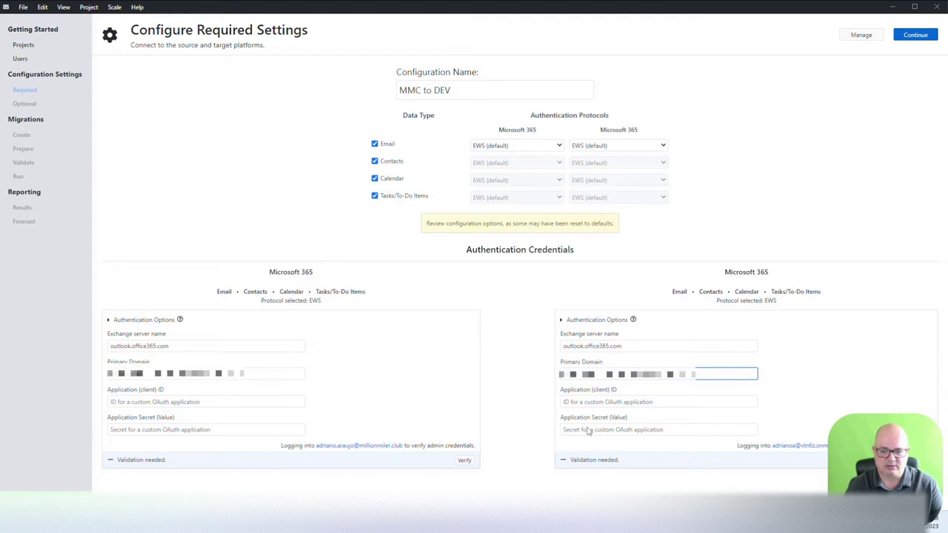
# Step: Bring up the Microsoft Azure portal home page in a new Edge tab
pyautogui.moveTo(583, 527)
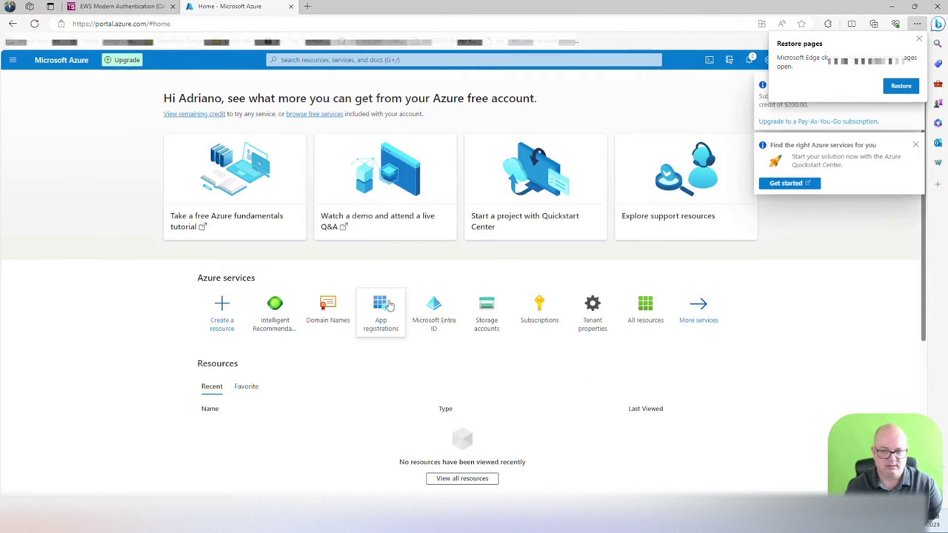
# Step: Start a new app registration named 'Transend Origin' with Web as the redirect platform
pyautogui.click(384, 307)
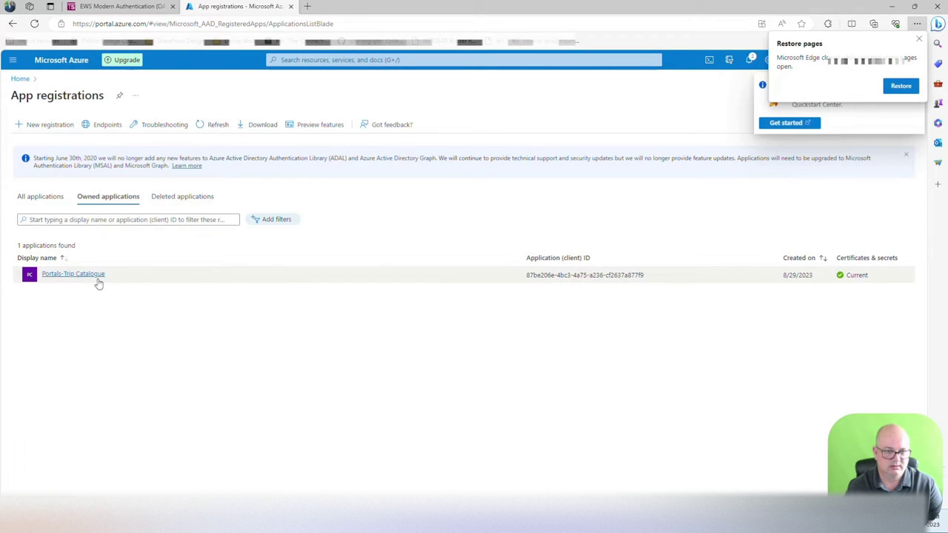
pyautogui.click(65, 126)
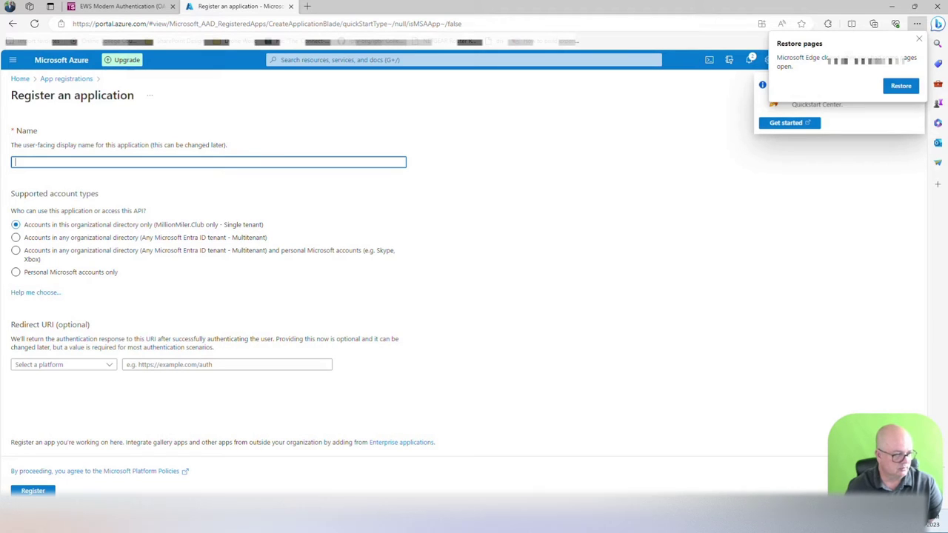
pyautogui.click(184, 162)
pyautogui.write('Transe')
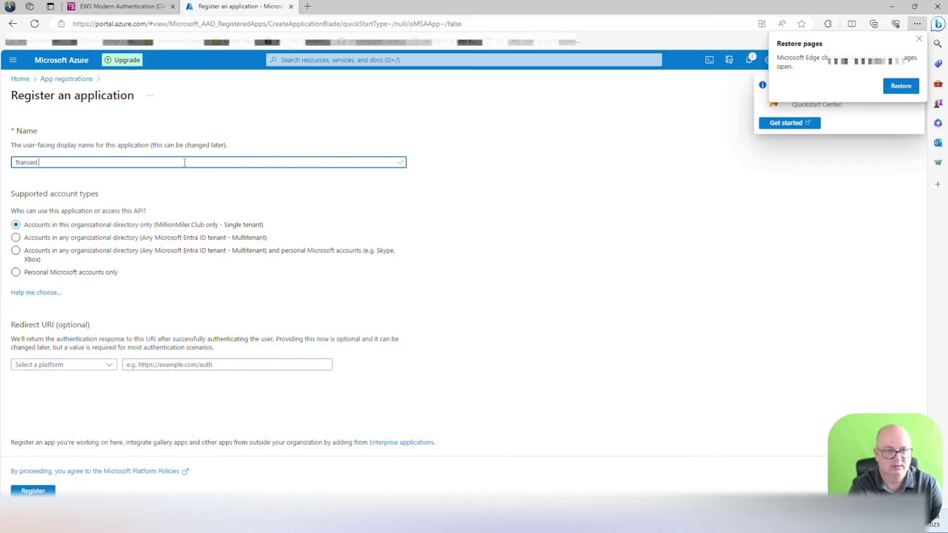
pyautogui.write('nd Origin')
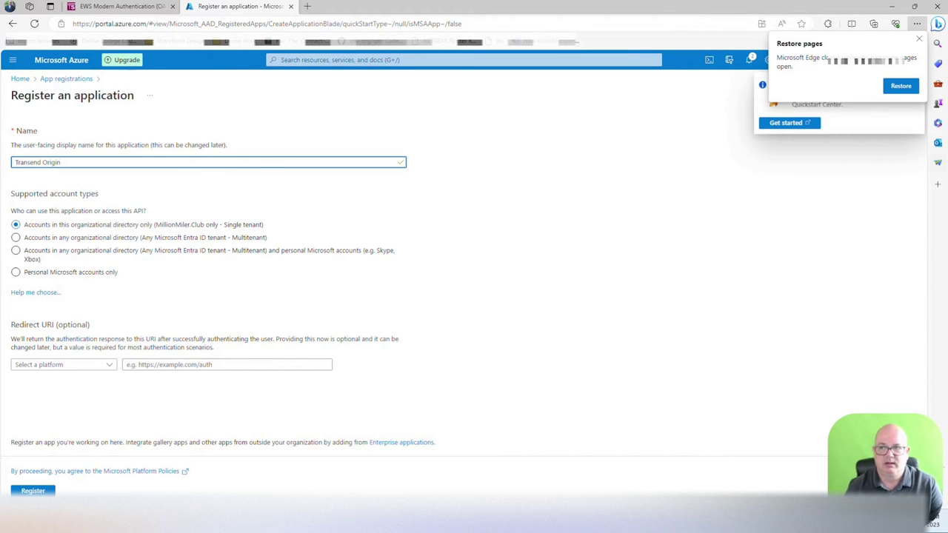
pyautogui.click(919, 39)
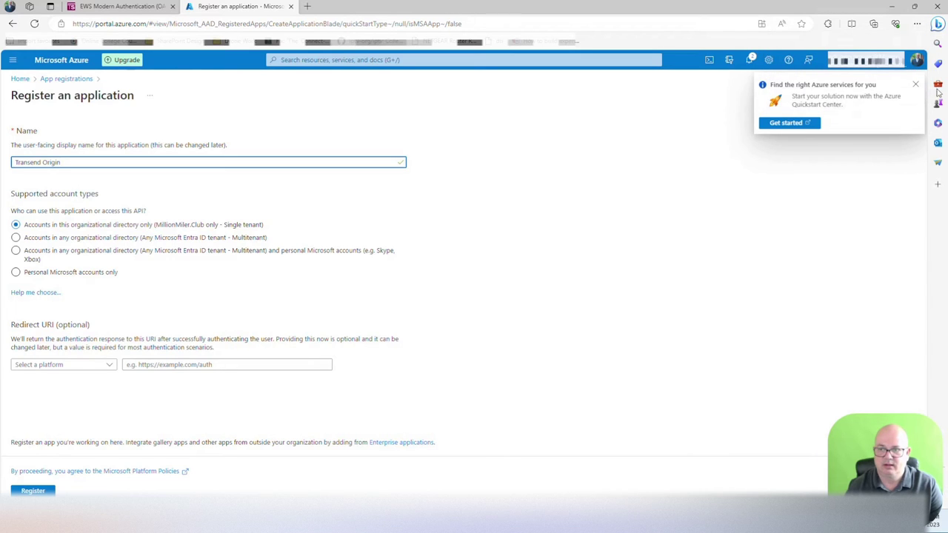
pyautogui.click(917, 86)
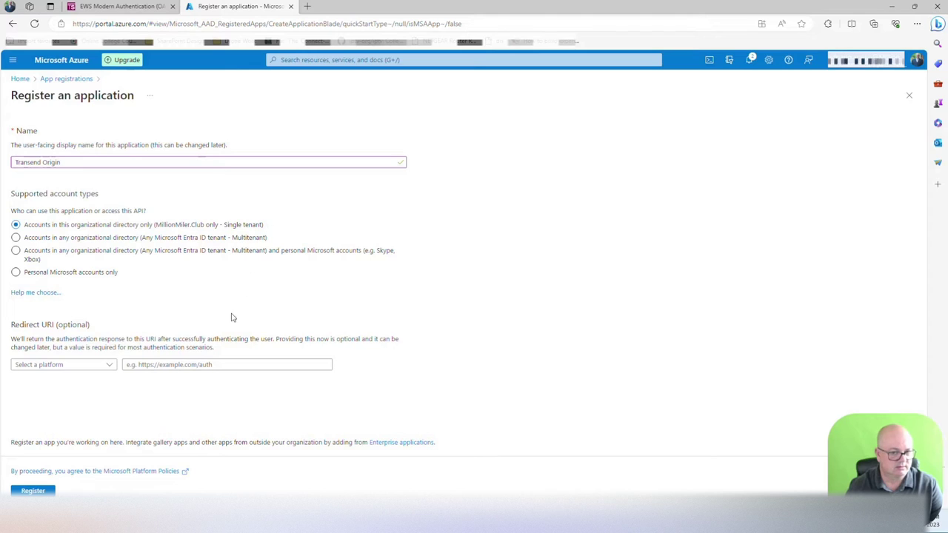
pyautogui.click(110, 364)
pyautogui.click(44, 380)
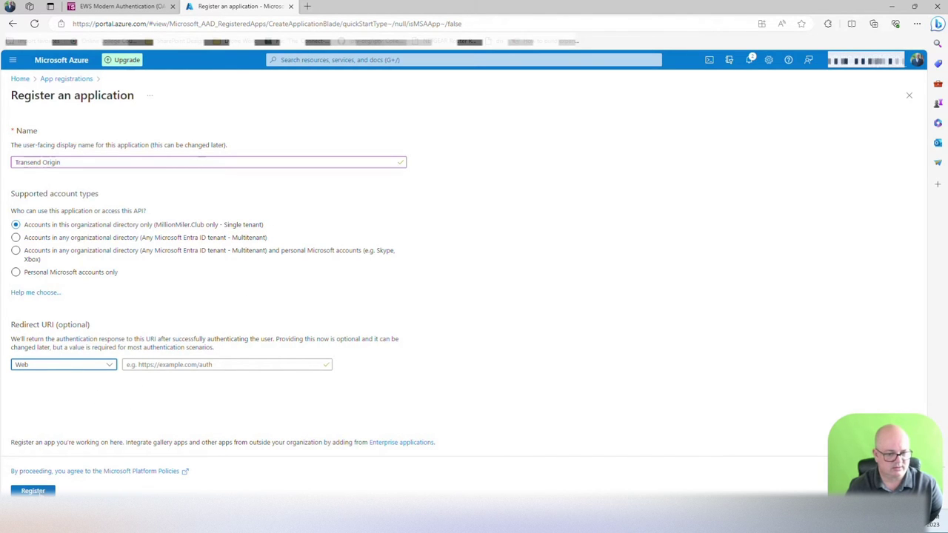
# Step: Register Transend Origin and copy its Application (client) ID from the Overview
pyautogui.click(33, 490)
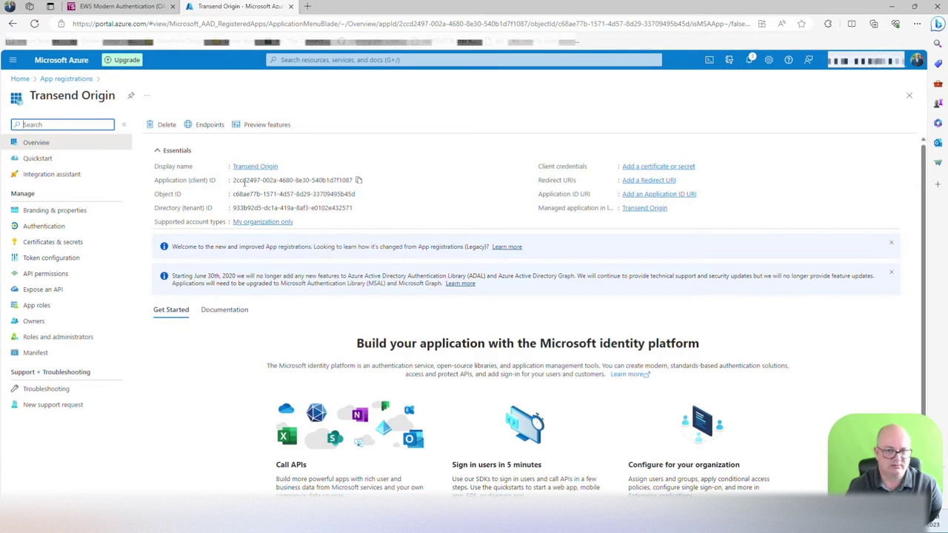
pyautogui.moveTo(234, 180); pyautogui.dragTo(354, 189)
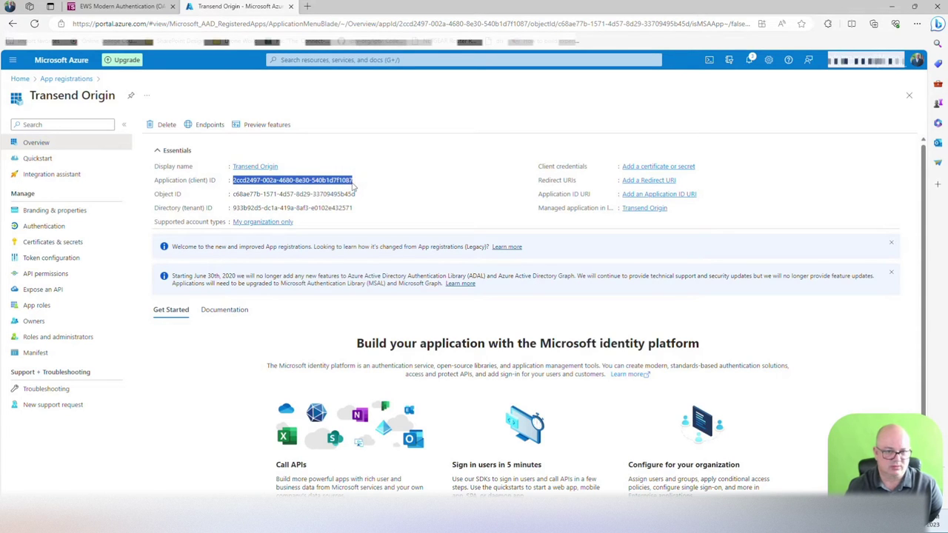
pyautogui.hotkey('ctrl', 'c')
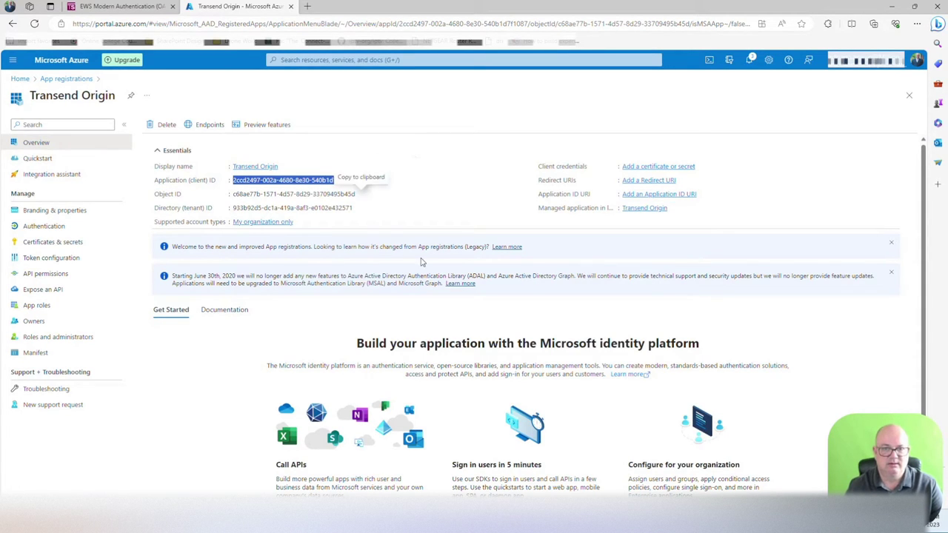
pyautogui.click(383, 213)
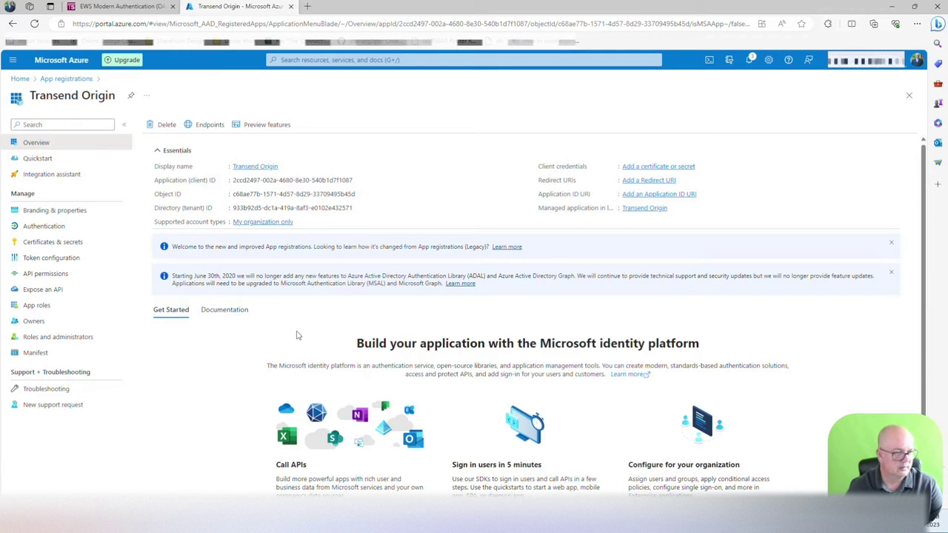
pyautogui.click(259, 167)
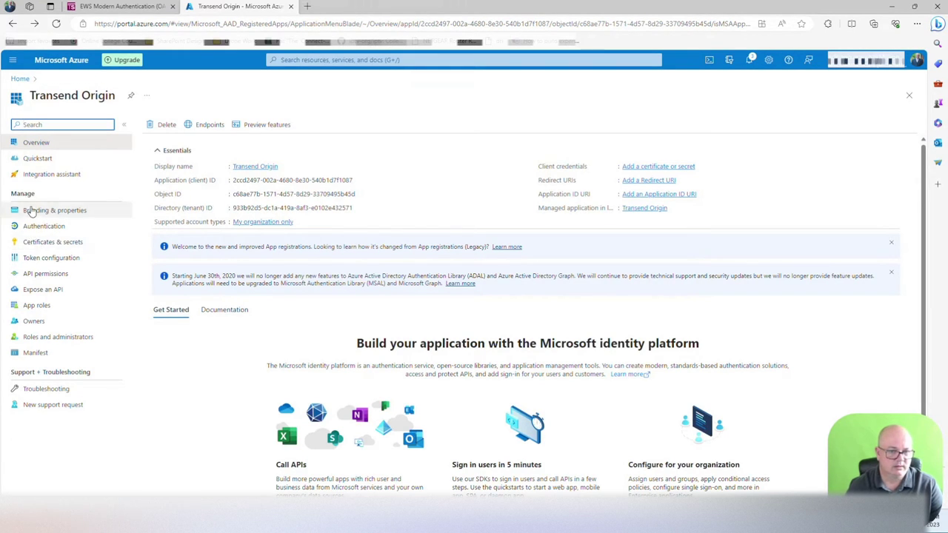
# Step: Under Certificates & secrets, create 'Client secret for Transend' with a 365-day expiry
pyautogui.click(41, 245)
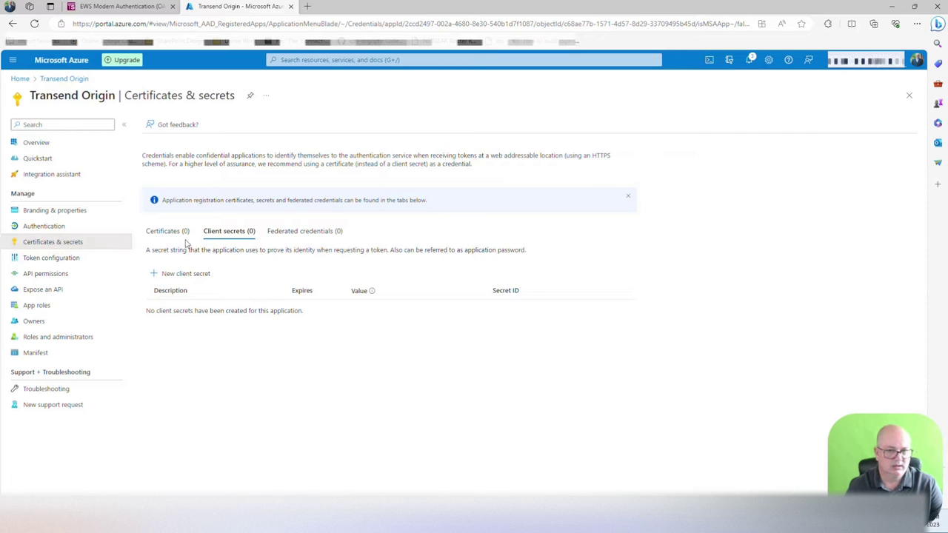
pyautogui.click(197, 277)
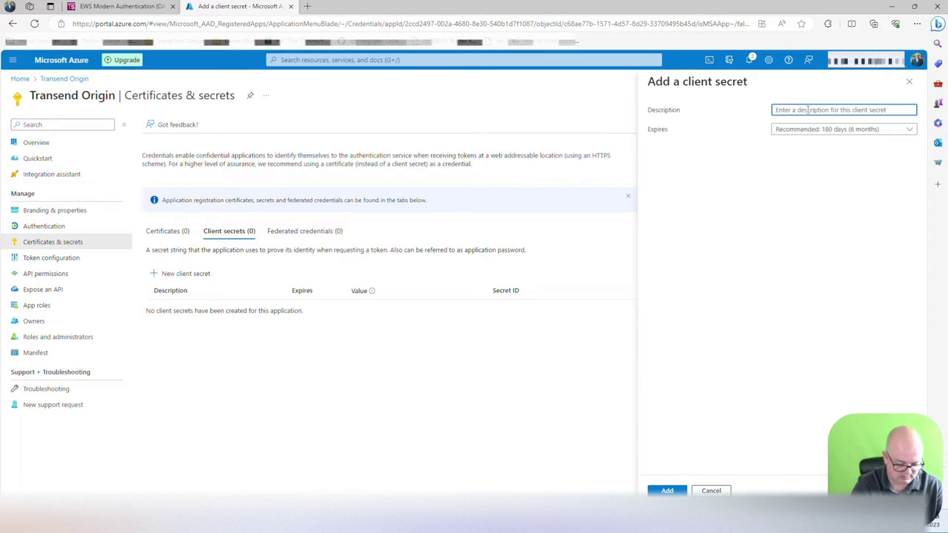
pyautogui.write('Cleitn')
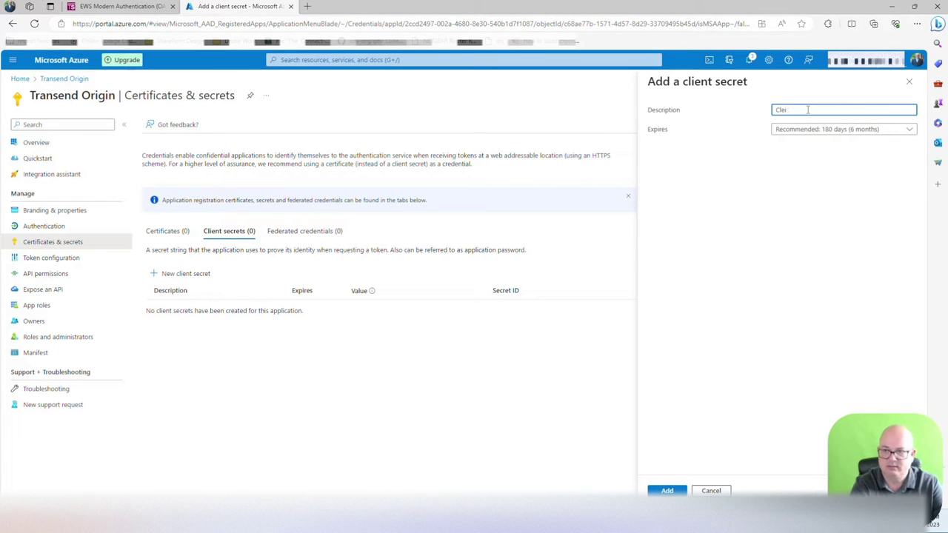
pyautogui.write('ient sec')
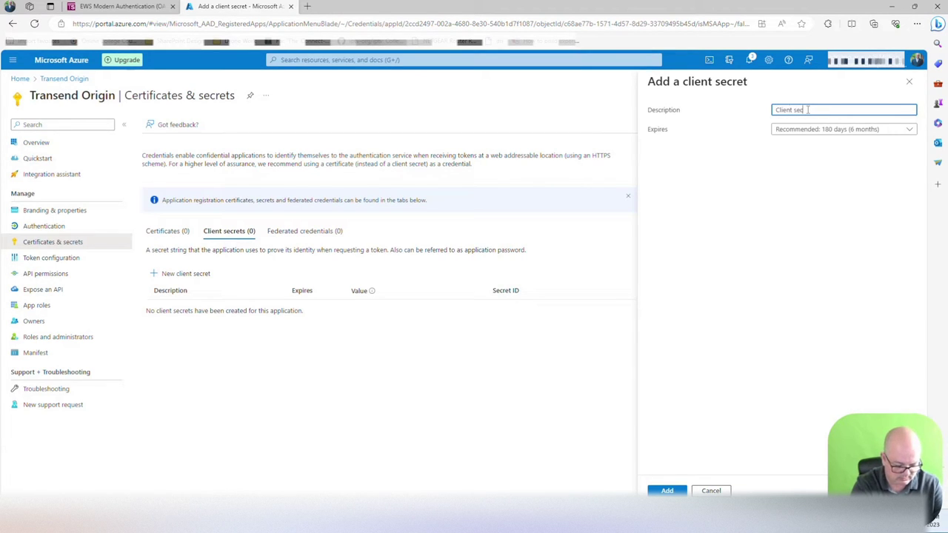
pyautogui.write('ret for ')
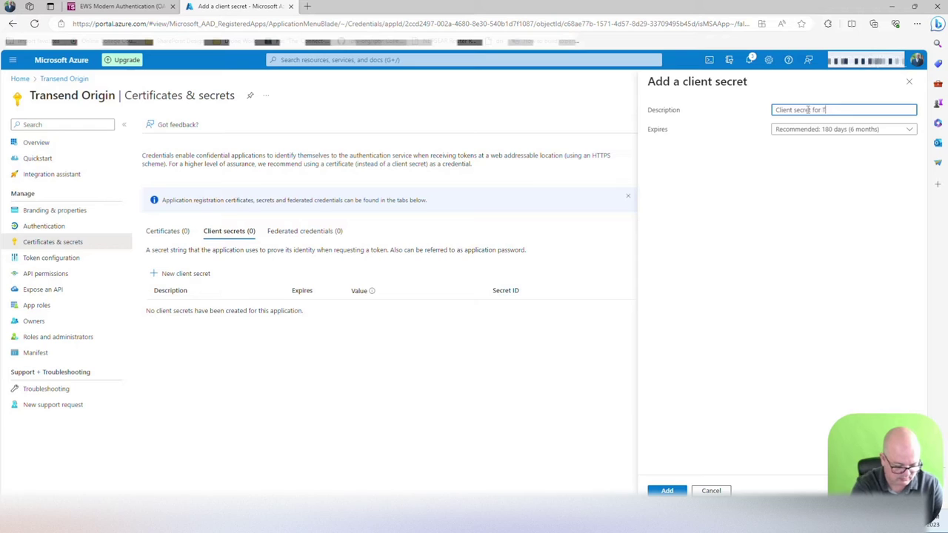
pyautogui.write('Transend')
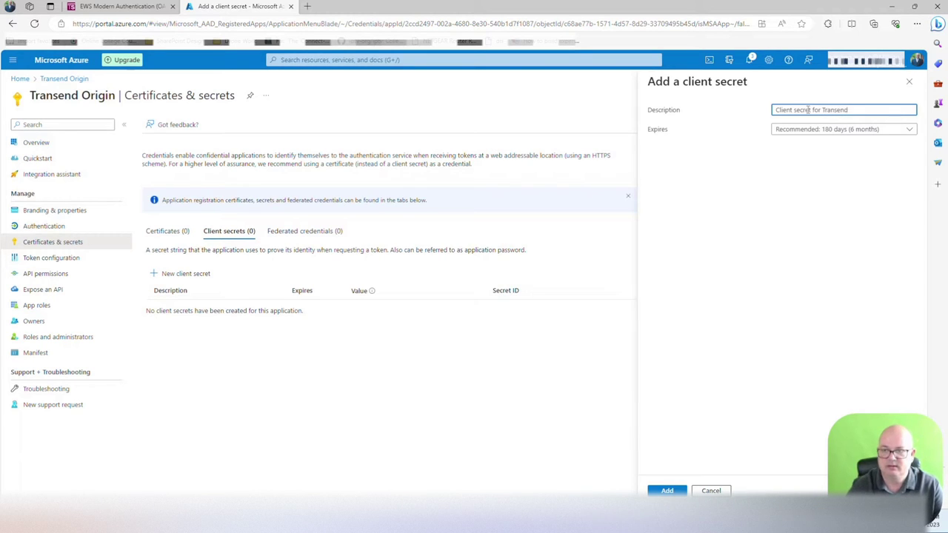
pyautogui.click(859, 131)
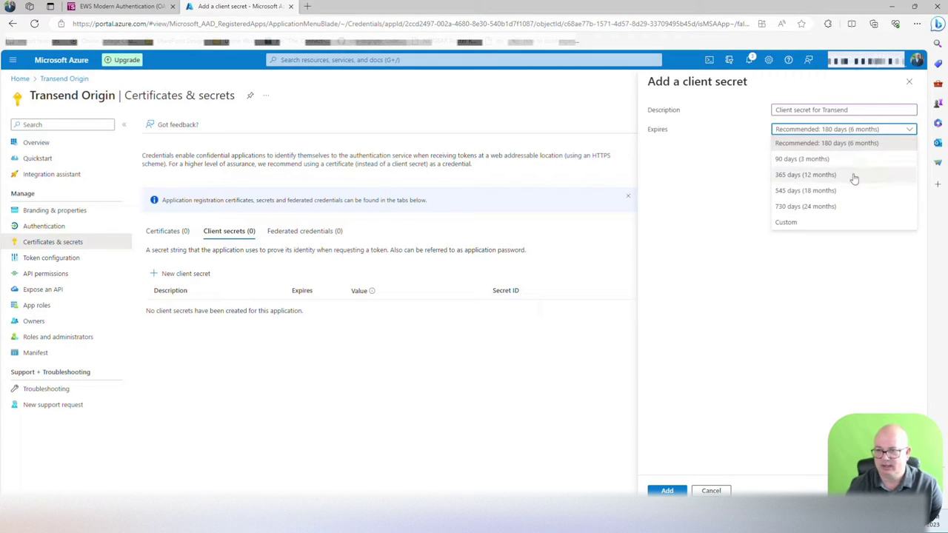
pyautogui.click(855, 176)
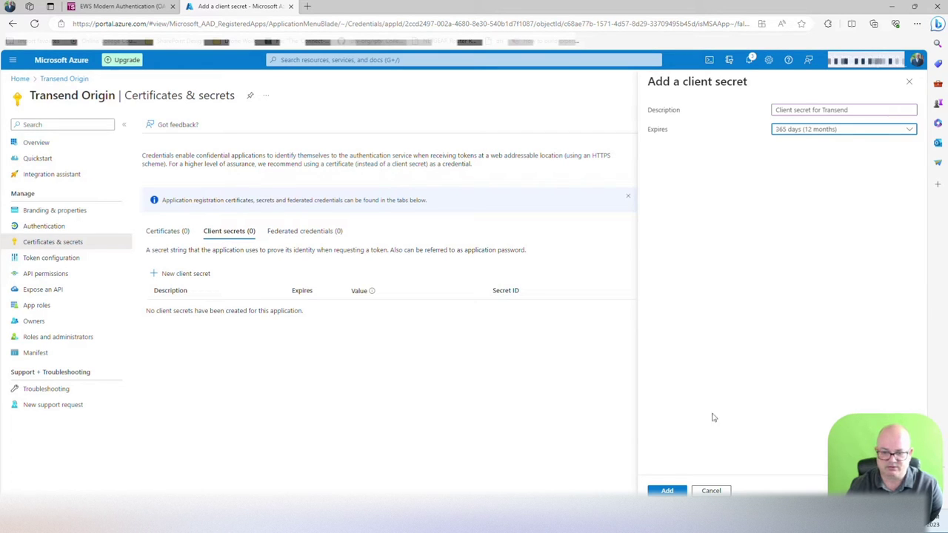
pyautogui.click(666, 492)
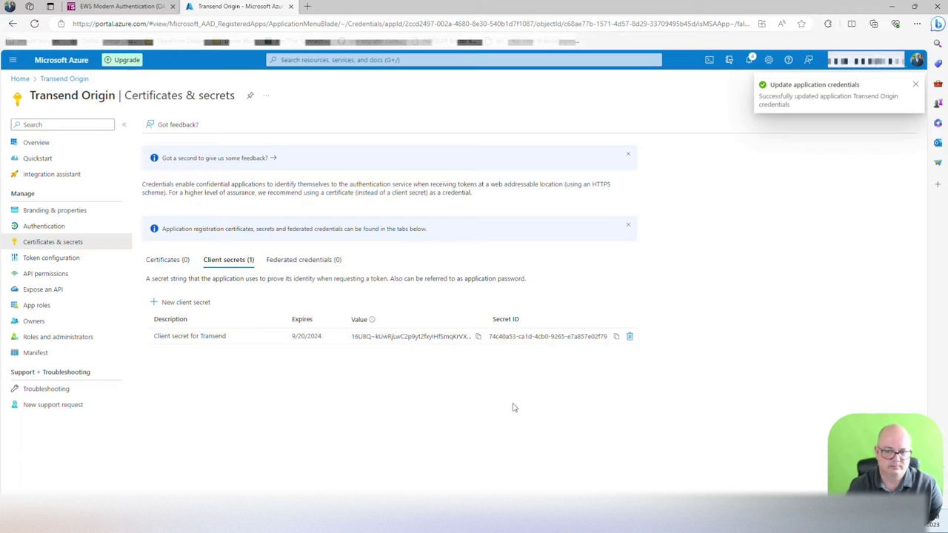
# Step: Copy the new Transend Origin client secret's Secret ID and its Value
pyautogui.click(616, 337)
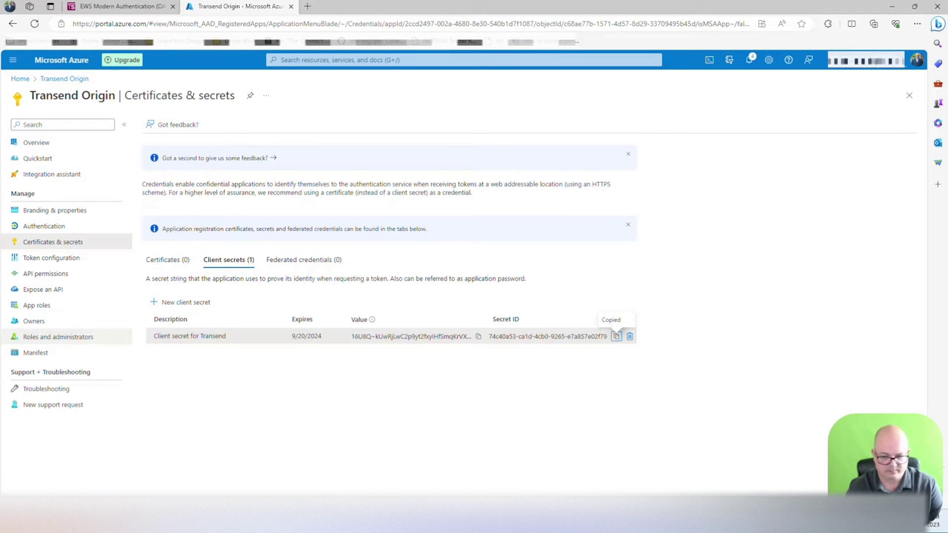
pyautogui.moveTo(497, 527)
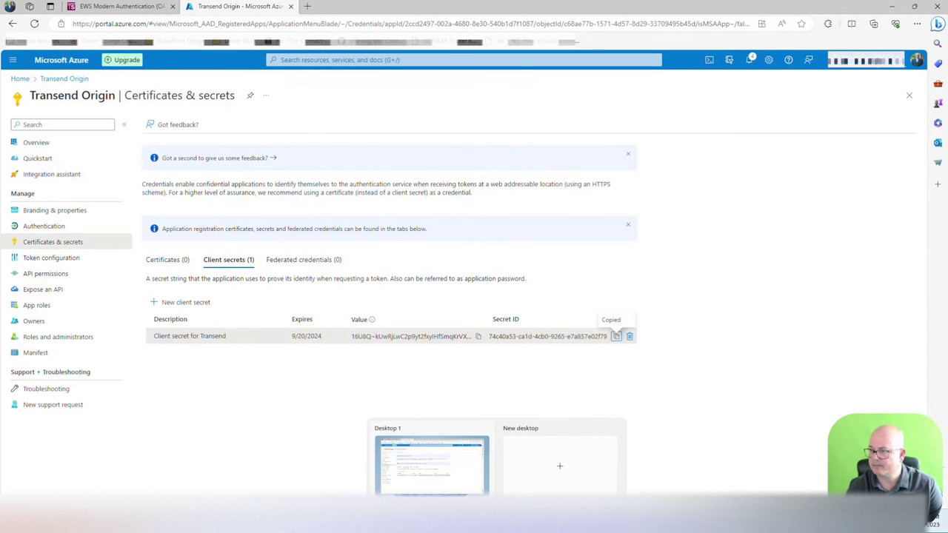
pyautogui.click(477, 336)
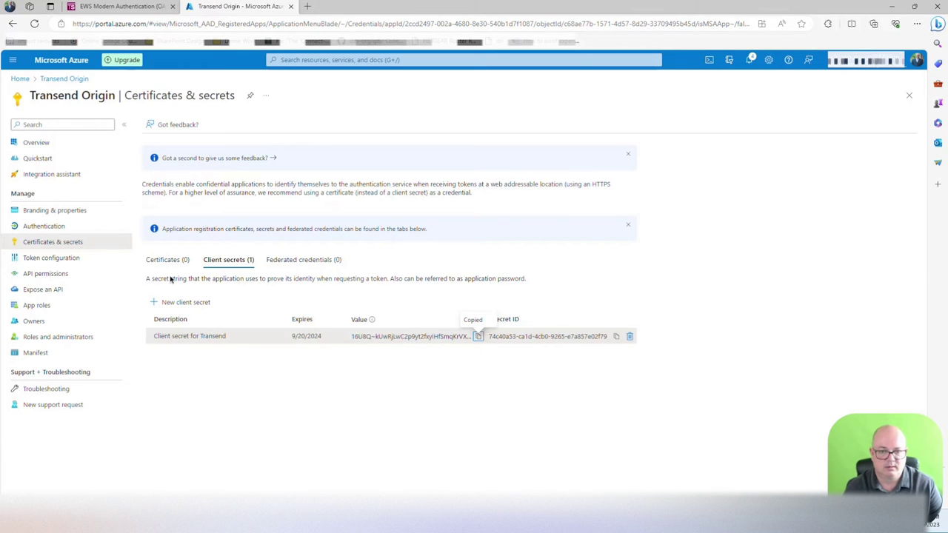
# Step: On Transend Origin's API permissions, add a permission and search organization APIs for 'office 365'
pyautogui.click(47, 277)
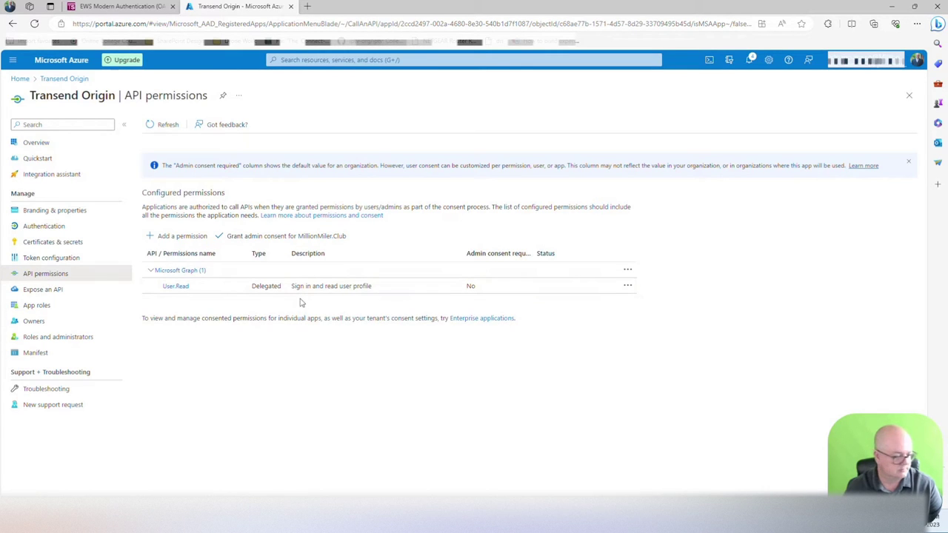
pyautogui.click(178, 236)
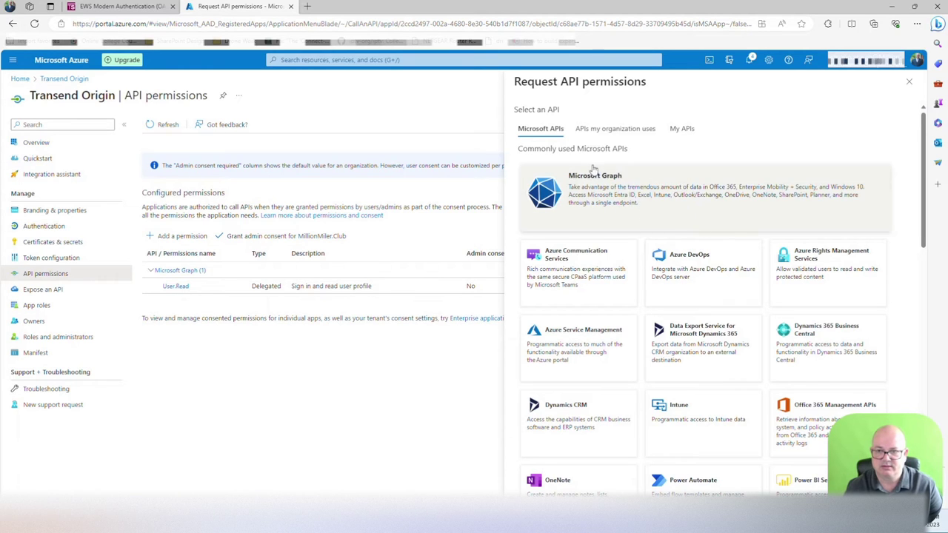
pyautogui.click(615, 129)
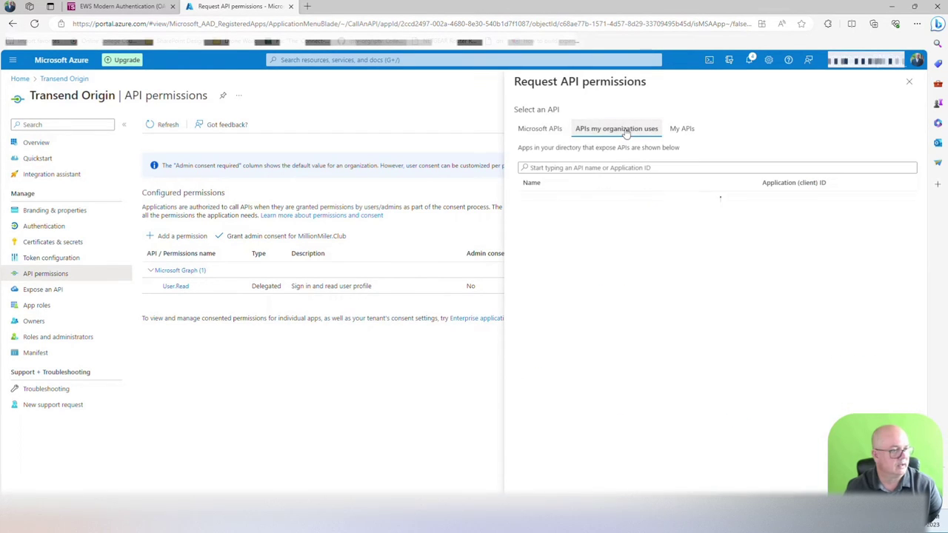
pyautogui.click(630, 167)
pyautogui.write('offic')
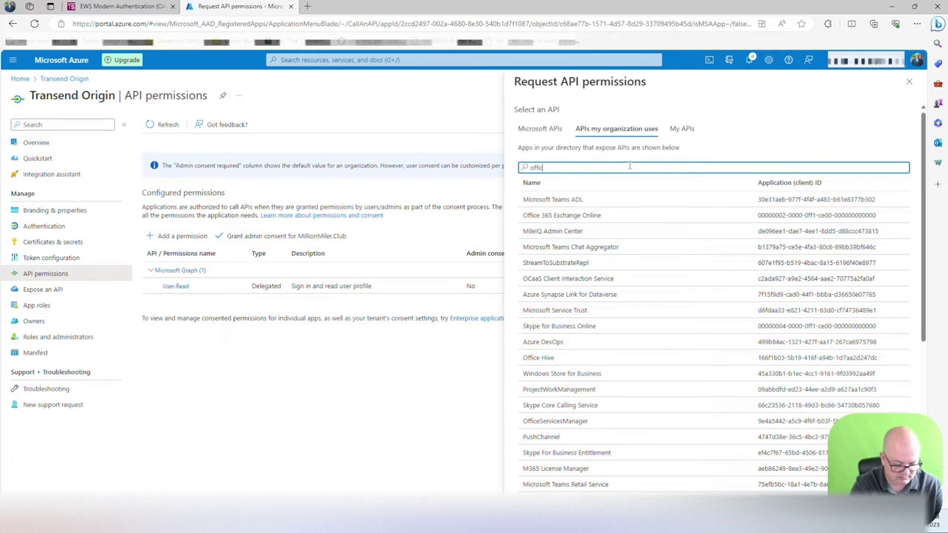
pyautogui.write('e 365')
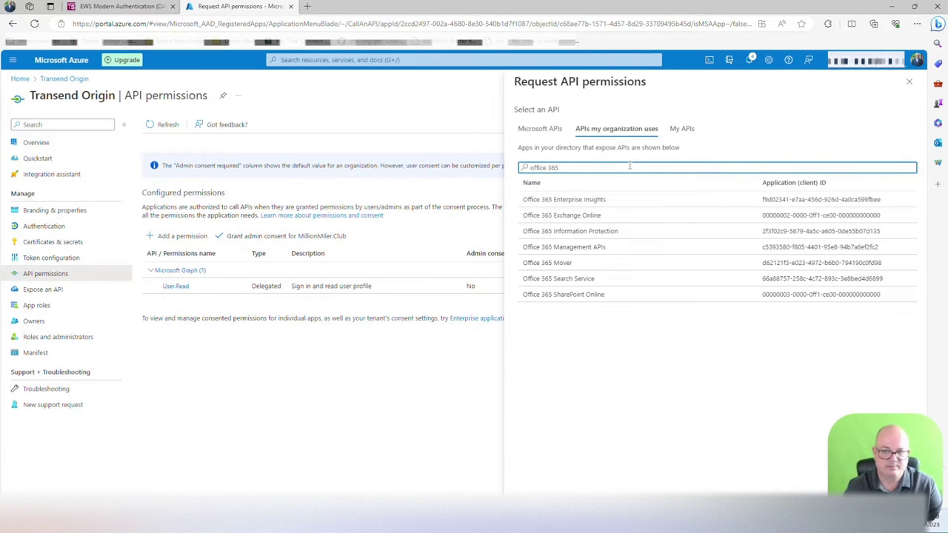
# Step: Under Exchange Online application permissions, tick full_access_as_app, Calendars.ReadWrite.All and Mail.ReadWrite
pyautogui.click(609, 219)
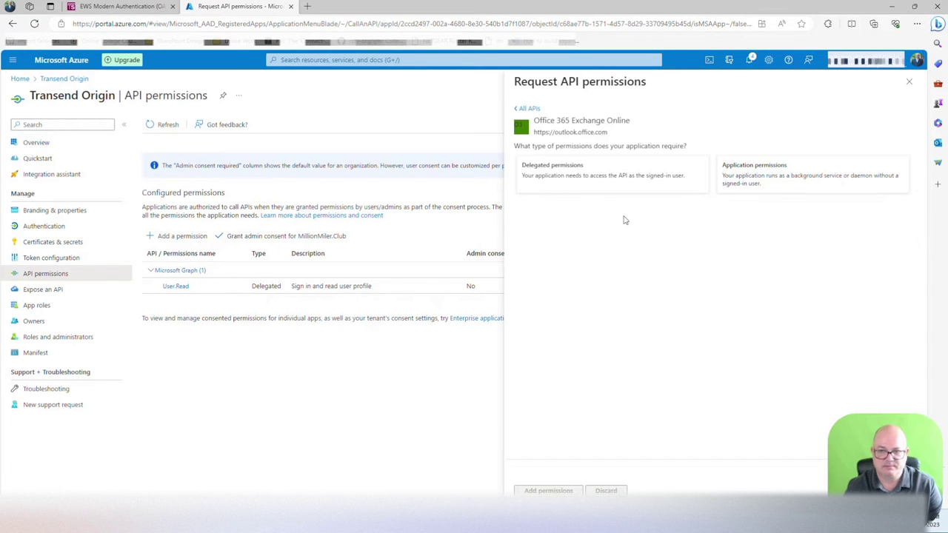
pyautogui.click(773, 173)
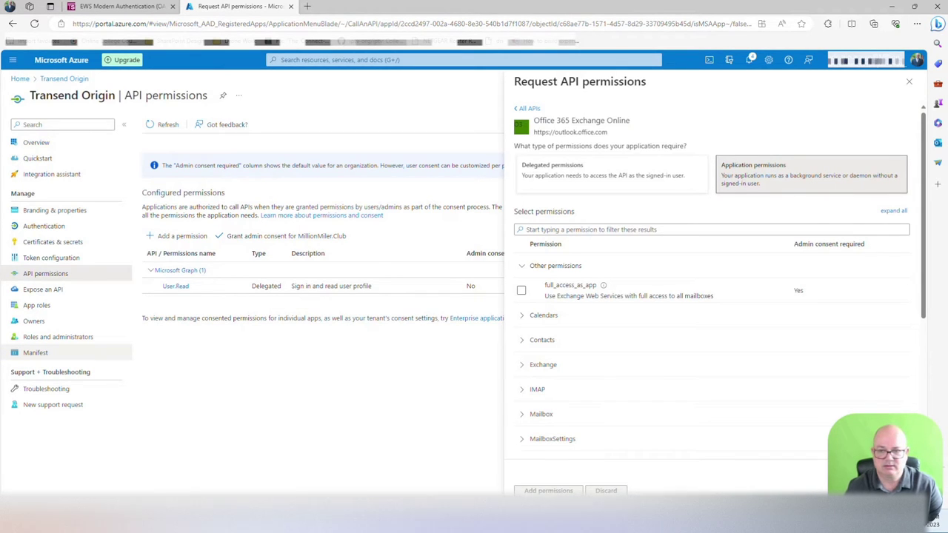
pyautogui.scroll(-1, 548, 330)
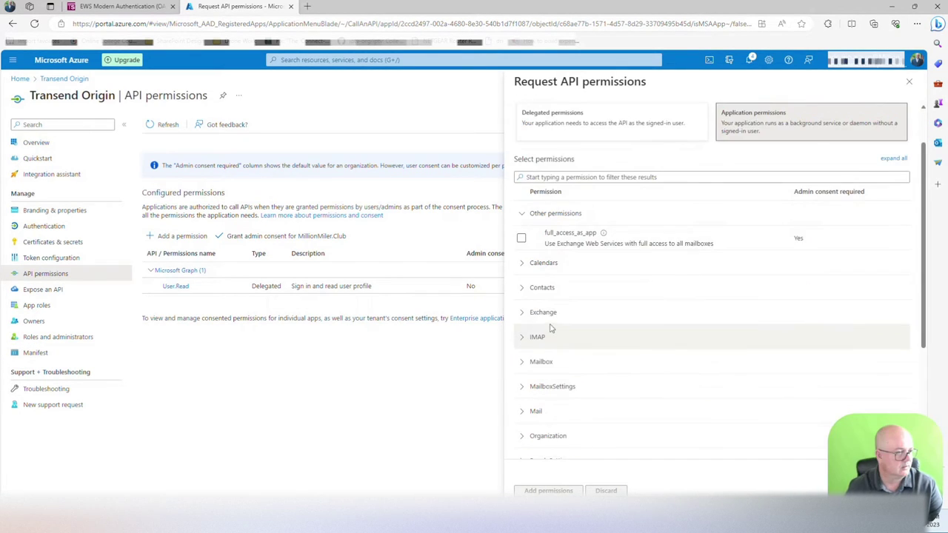
pyautogui.click(521, 239)
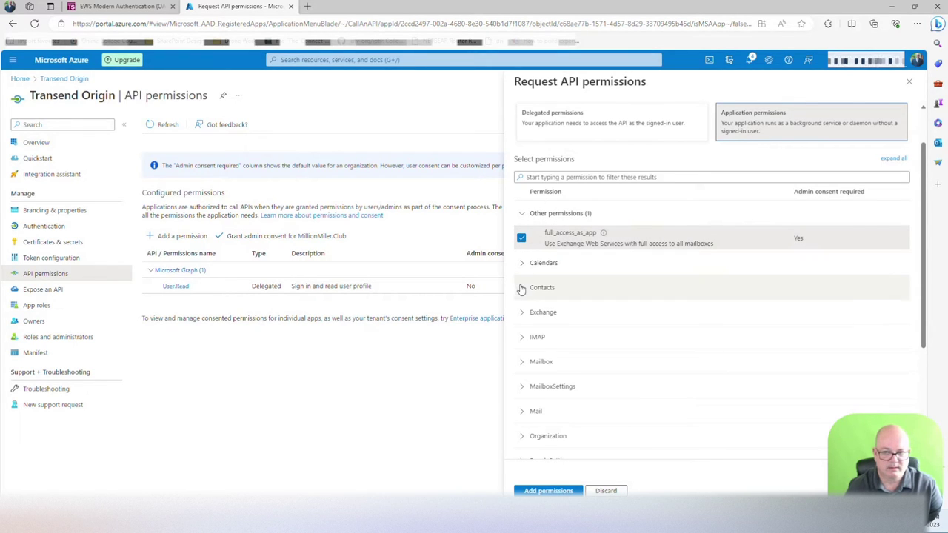
pyautogui.click(522, 263)
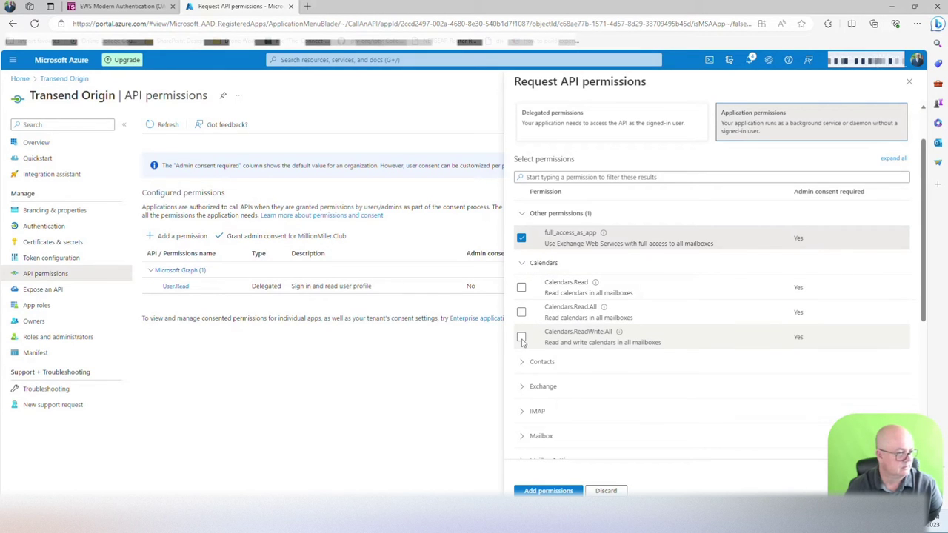
pyautogui.click(521, 338)
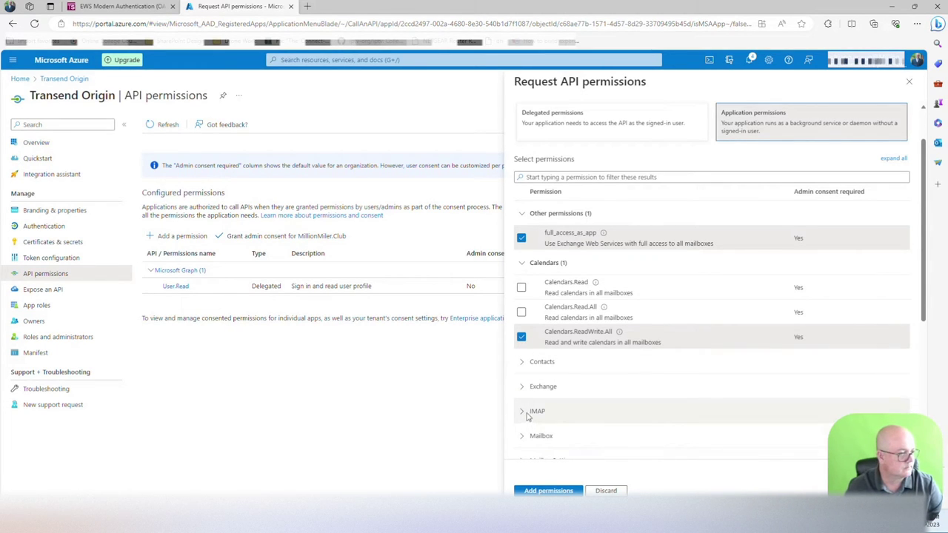
pyautogui.scroll(-1, 533, 337)
pyautogui.scroll(-3, 534, 341)
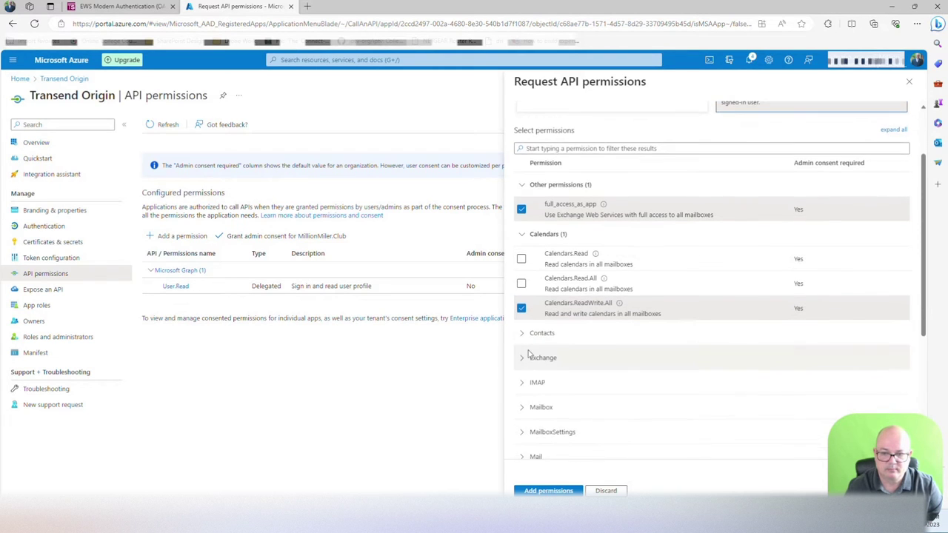
pyautogui.click(522, 367)
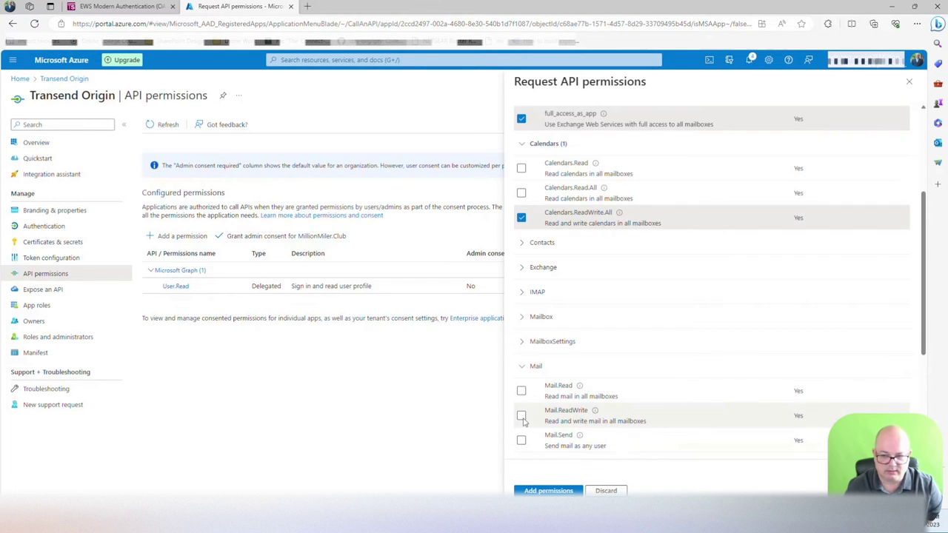
pyautogui.click(521, 416)
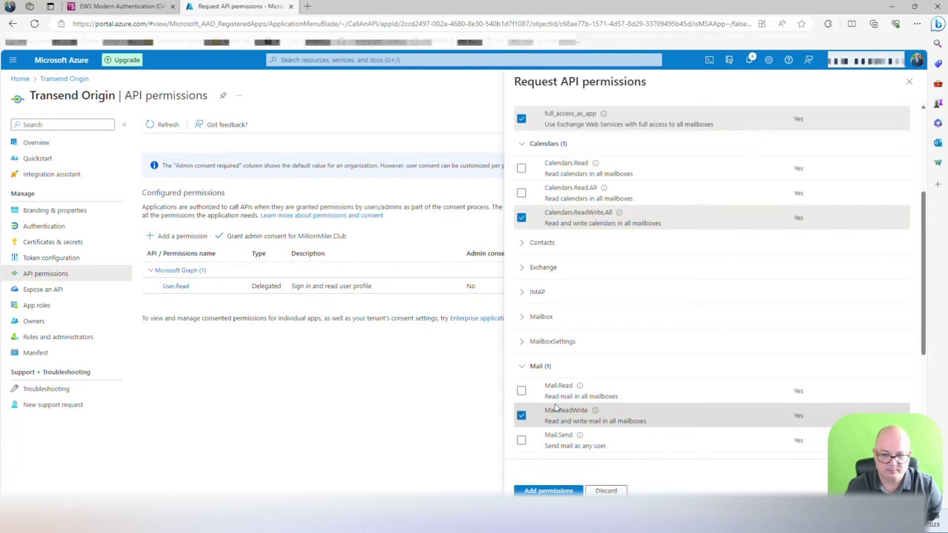
# Step: Also tick Tasks.ReadWrite and User.Read.All, then add the selected permissions
pyautogui.scroll(-3, 555, 406)
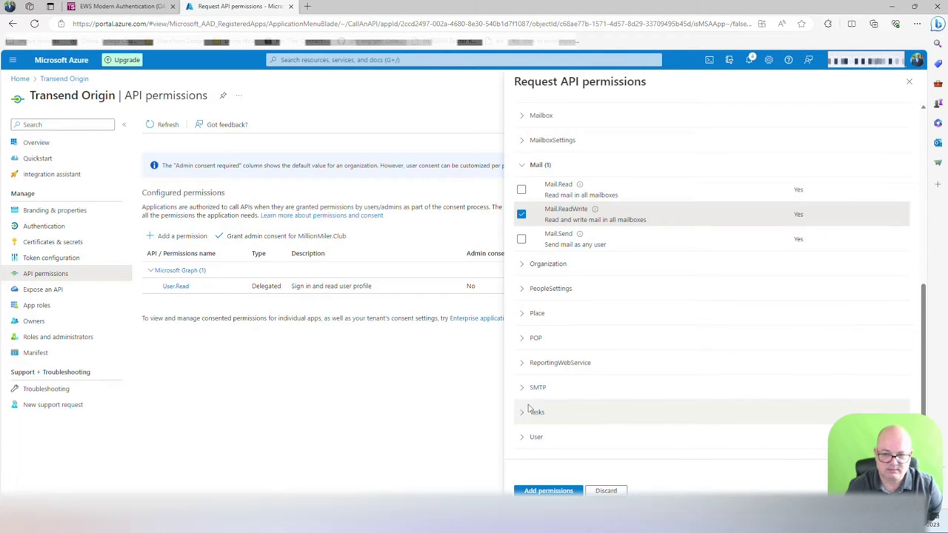
pyautogui.click(521, 413)
pyautogui.scroll(-1, 528, 414)
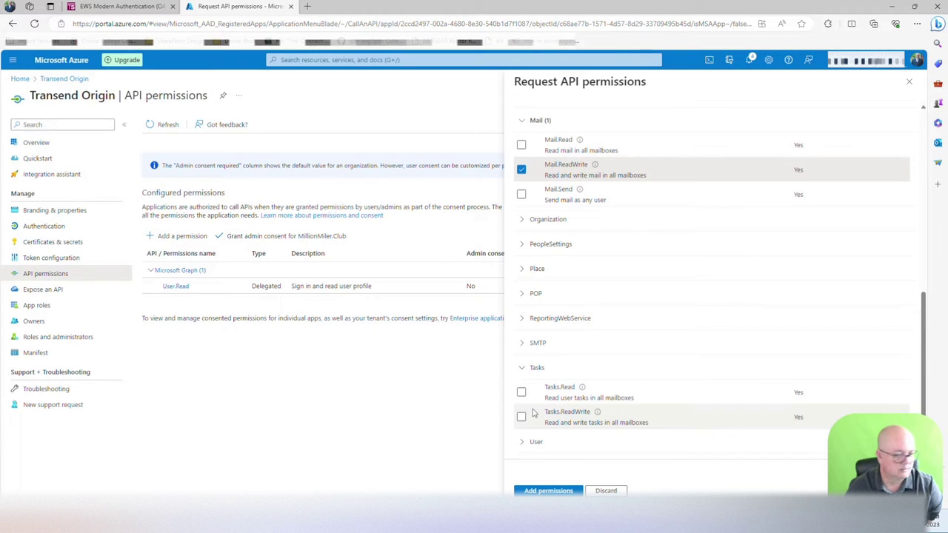
pyautogui.scroll(-1, 522, 414)
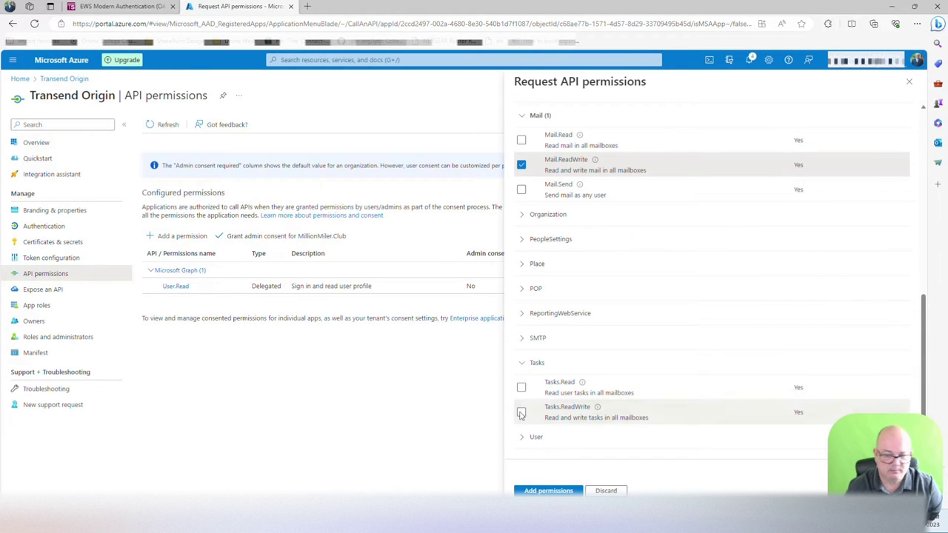
pyautogui.click(520, 413)
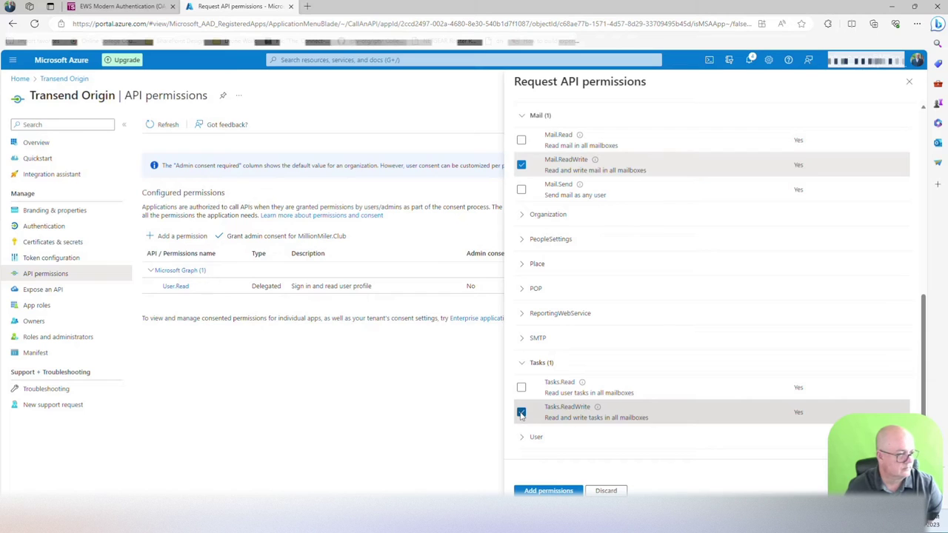
pyautogui.click(523, 437)
pyautogui.scroll(-1, 548, 420)
pyautogui.scroll(-1, 549, 420)
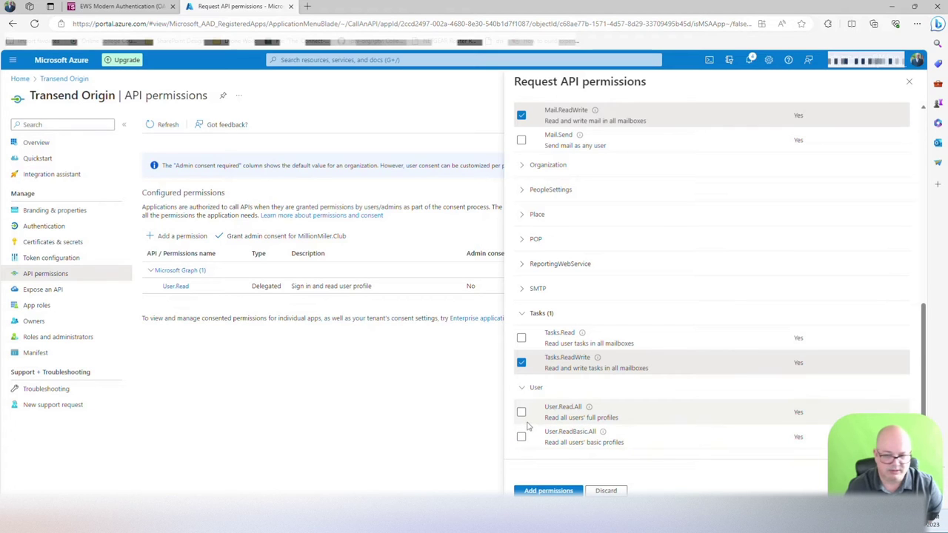
pyautogui.click(522, 412)
pyautogui.scroll(8, 522, 414)
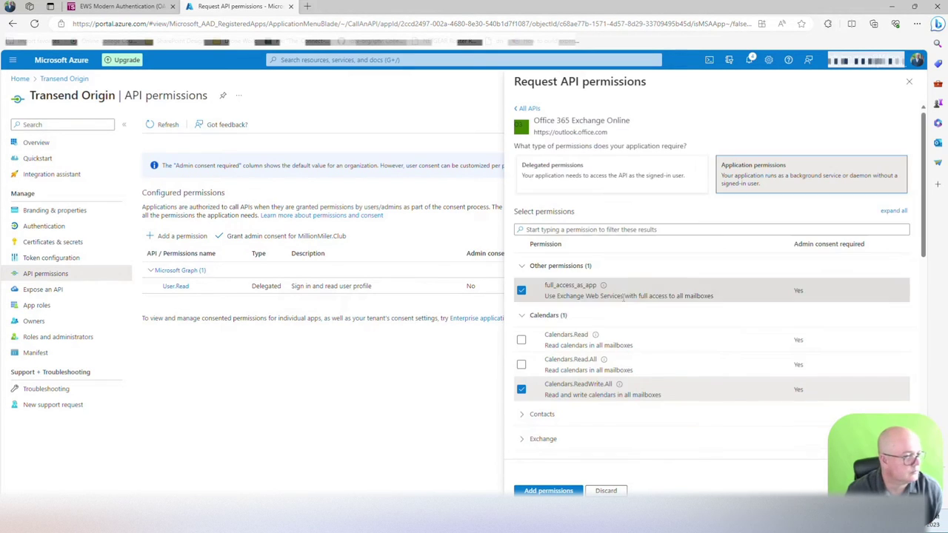
pyautogui.scroll(-3, 522, 415)
pyautogui.click(548, 491)
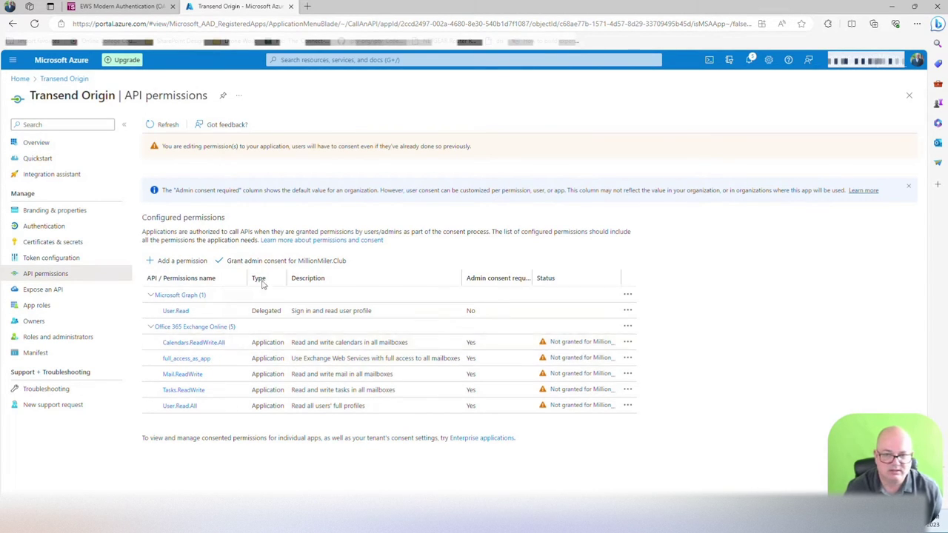
# Step: Search organization APIs for 'office 365' and open Exchange Online application permissions
pyautogui.click(616, 128)
pyautogui.click(622, 167)
pyautogui.write('o')
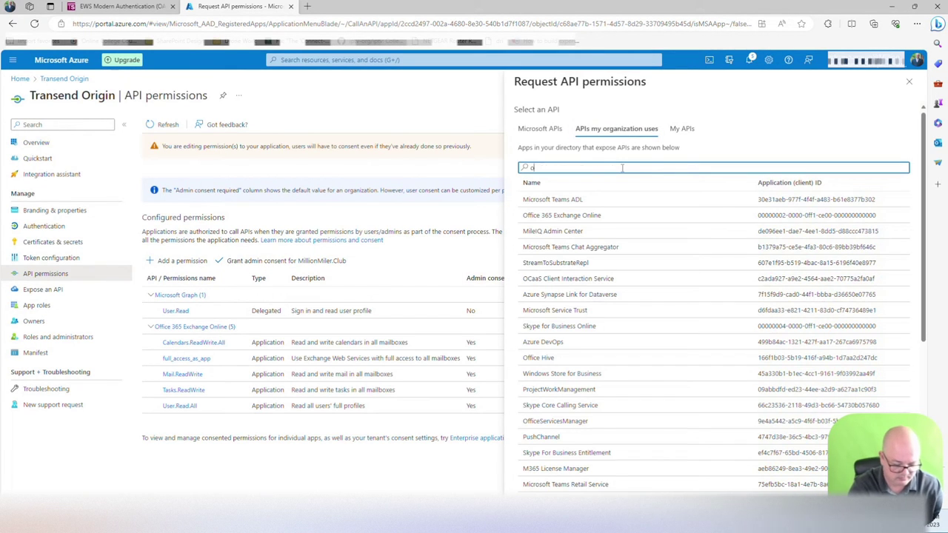
pyautogui.write('ffice 365')
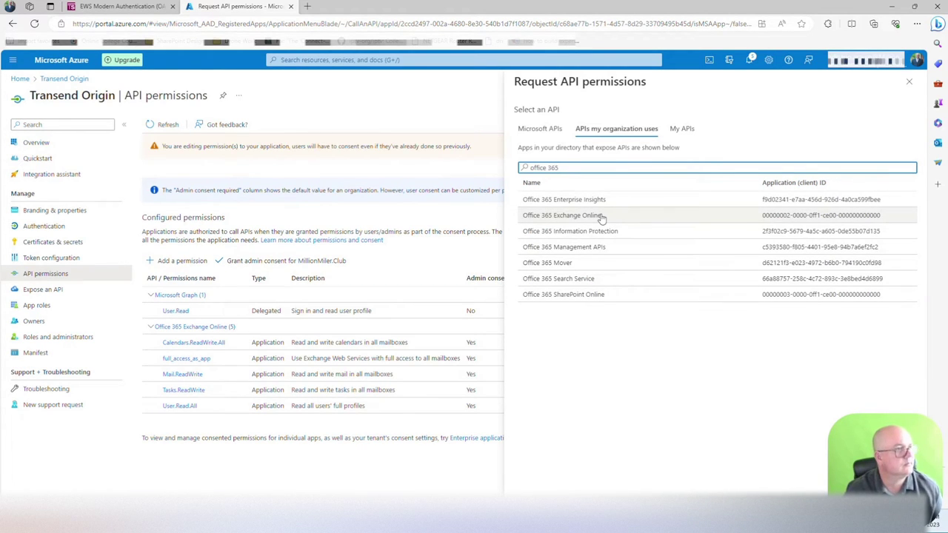
pyautogui.click(602, 218)
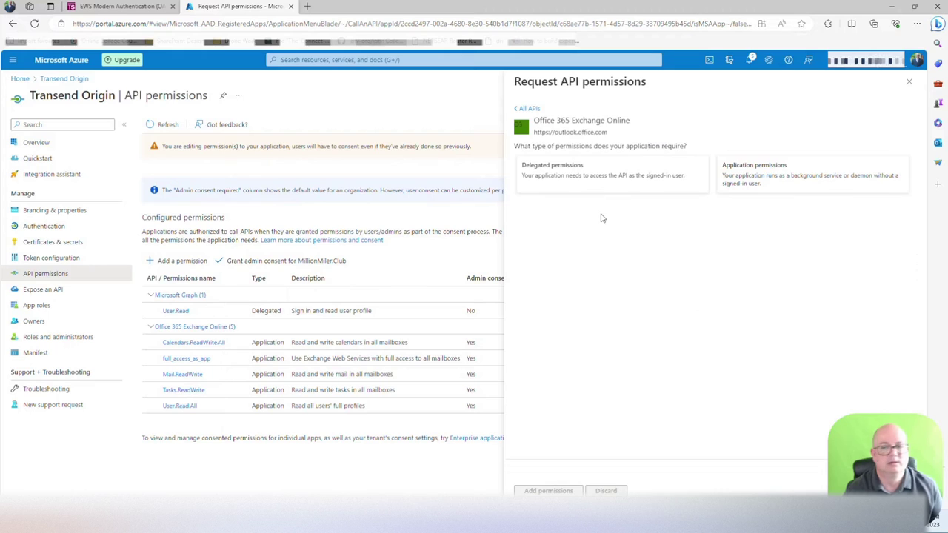
pyautogui.click(746, 183)
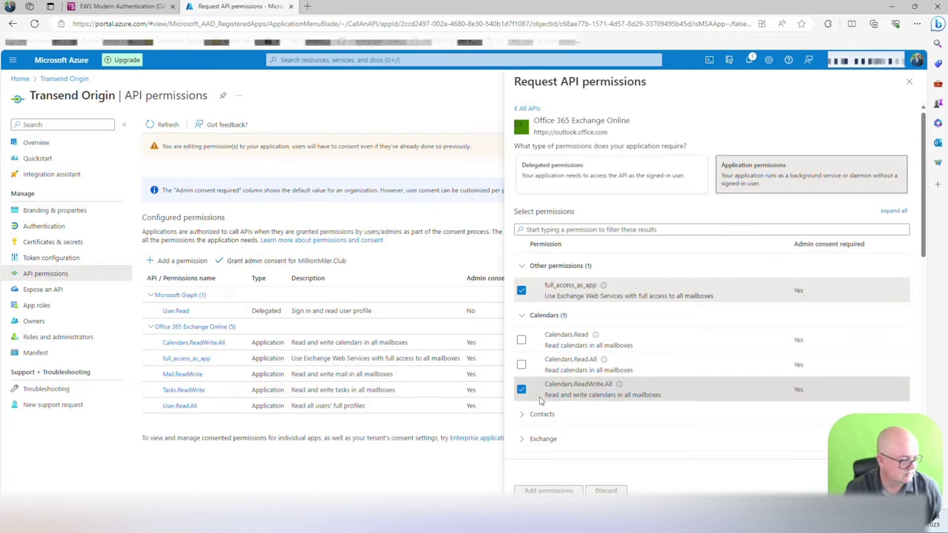
# Step: Expand the Contacts group and tick Contacts.ReadWrite
pyautogui.scroll(-1, 614, 413)
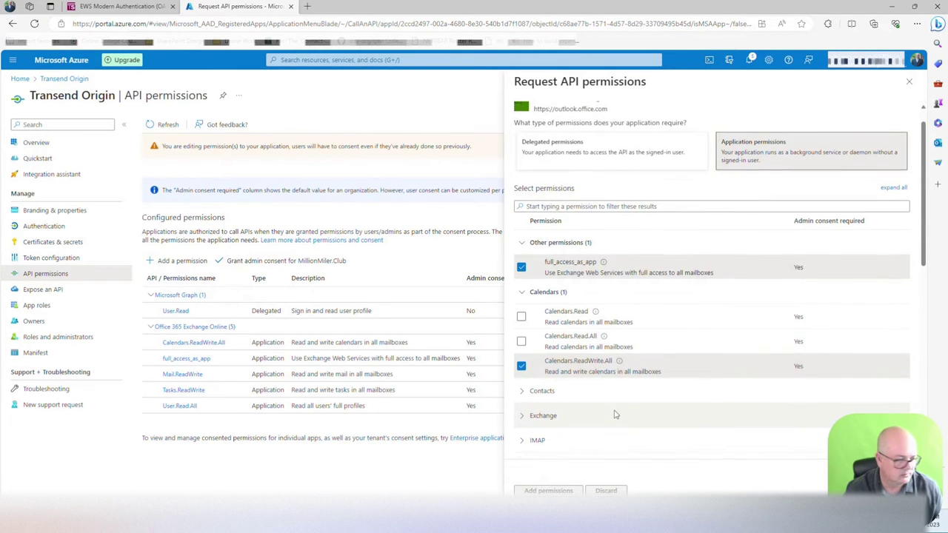
pyautogui.click(525, 390)
pyautogui.scroll(-1, 614, 417)
pyautogui.scroll(-1, 614, 418)
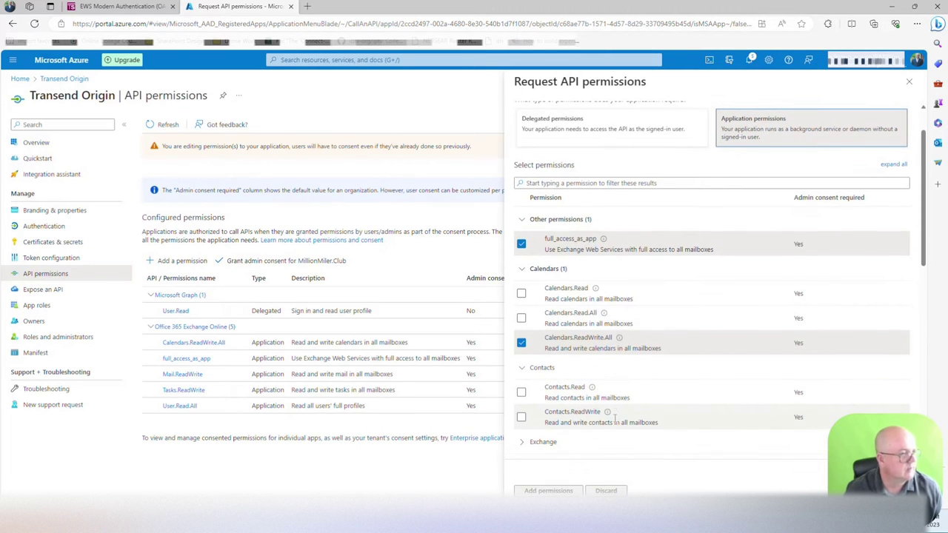
pyautogui.scroll(-1, 614, 420)
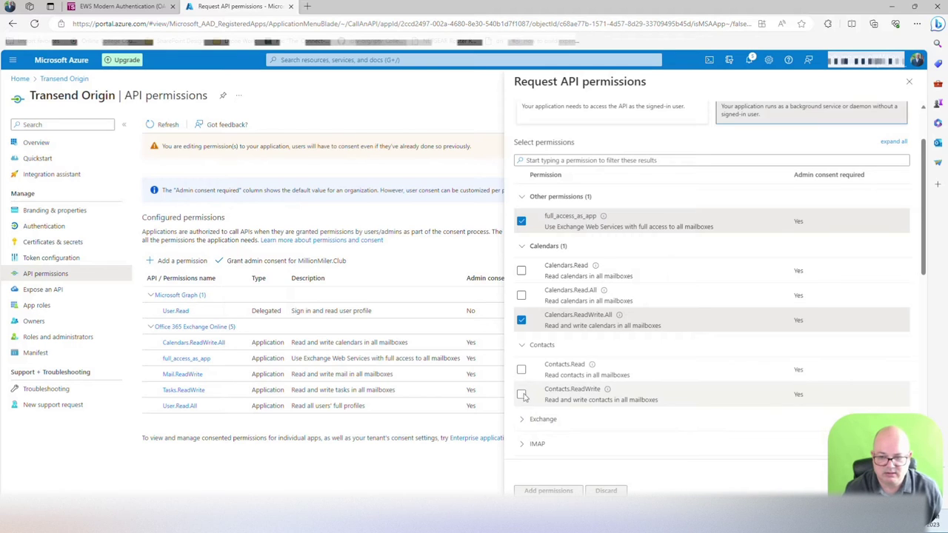
pyautogui.click(522, 395)
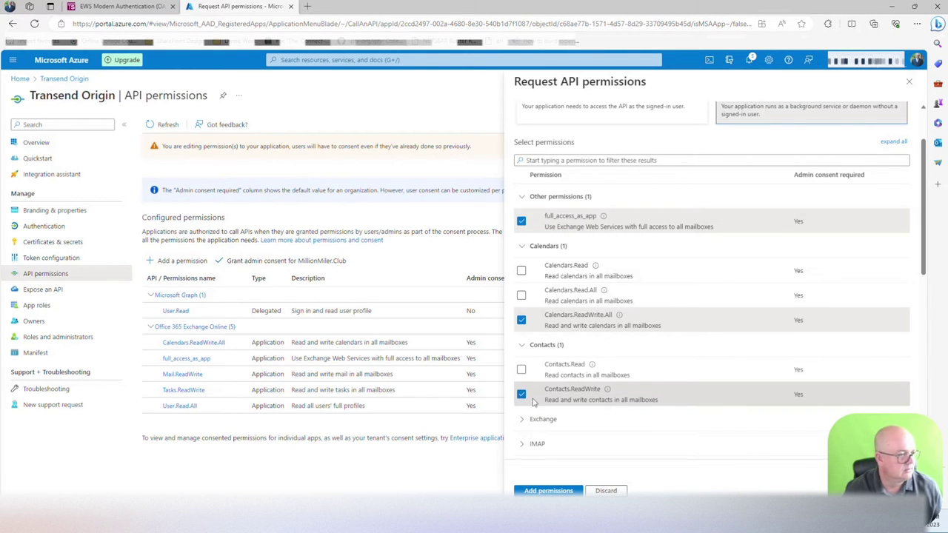
pyautogui.scroll(-3, 536, 404)
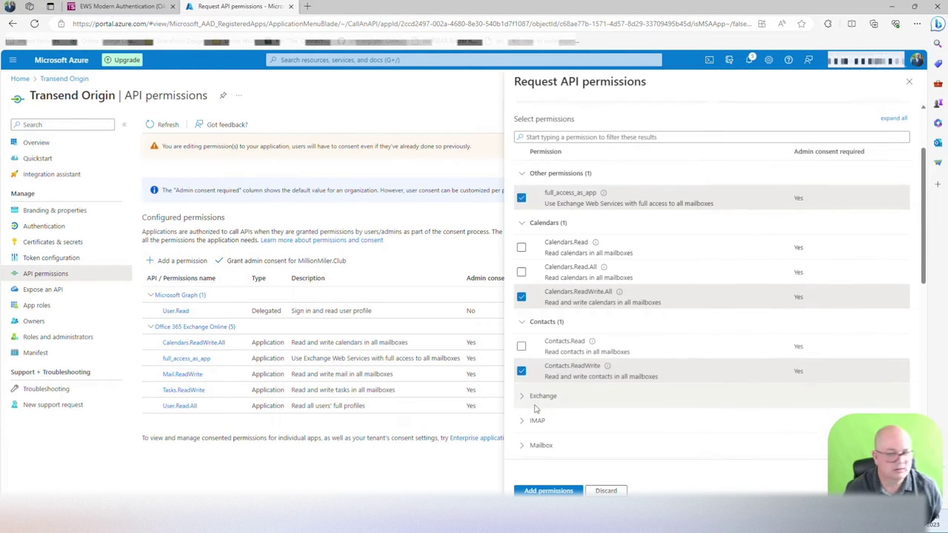
pyautogui.scroll(-3, 535, 407)
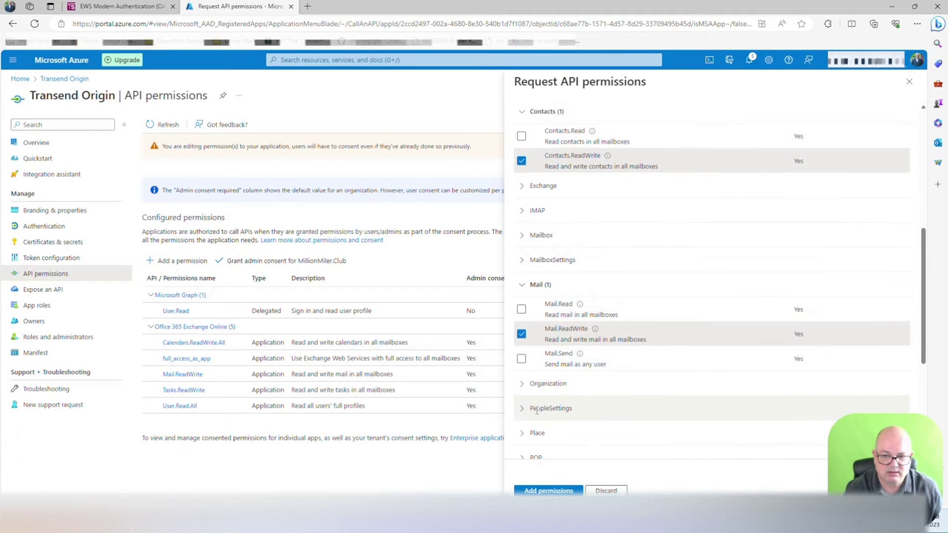
pyautogui.scroll(-3, 537, 411)
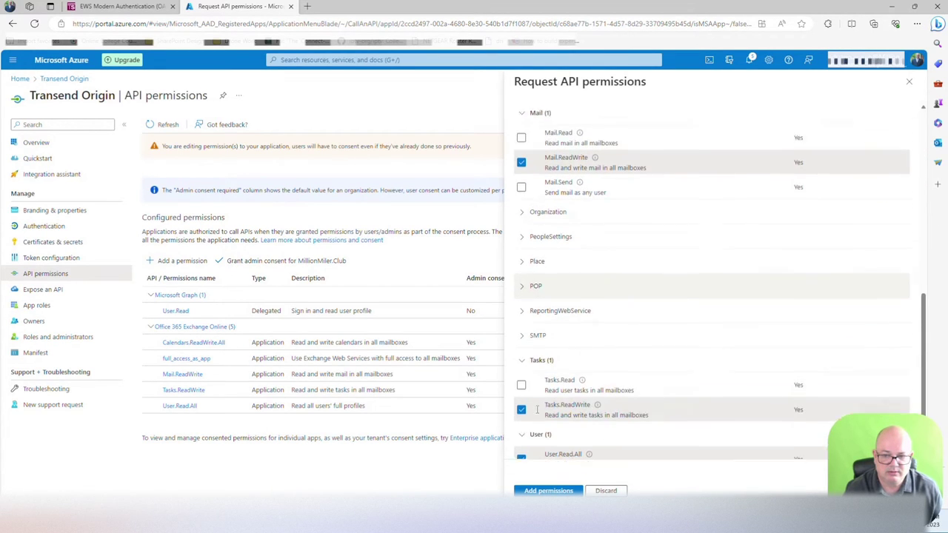
pyautogui.scroll(-1, 537, 412)
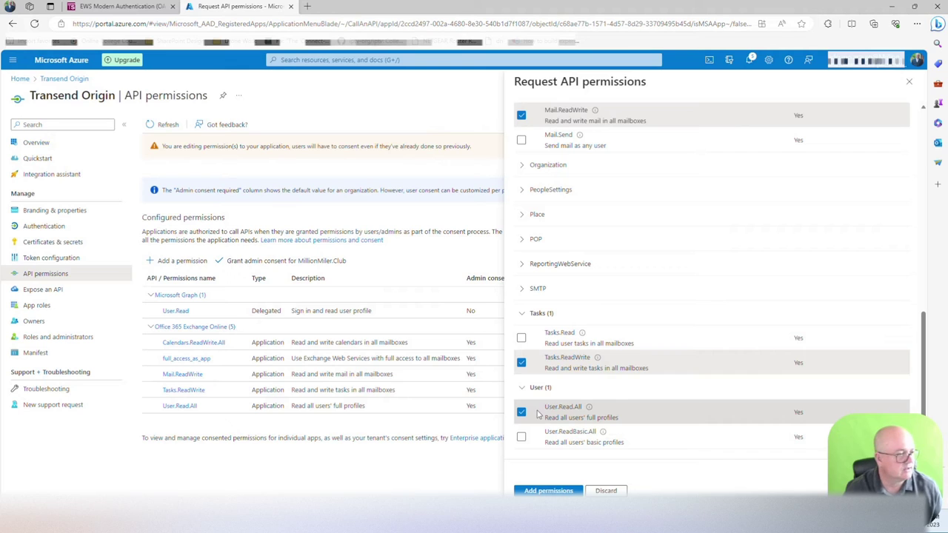
pyautogui.click(560, 492)
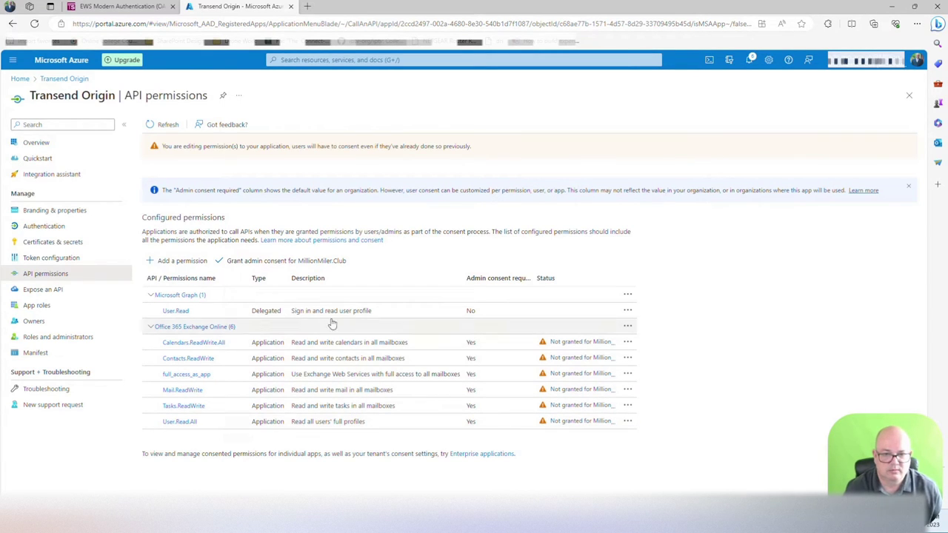
# Step: Add Microsoft Graph's Files.ReadWrite.All permission and update the Graph permissions
pyautogui.click(236, 298)
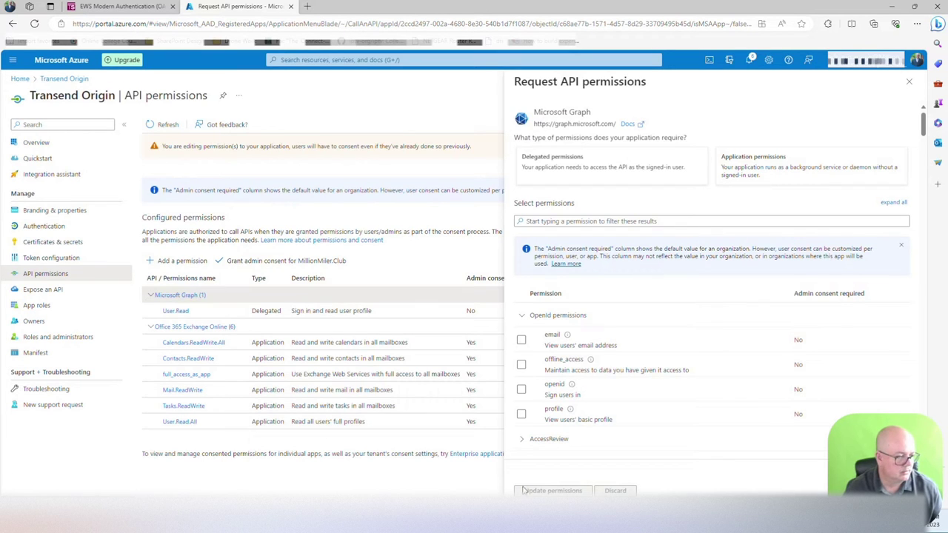
pyautogui.scroll(-3, 593, 432)
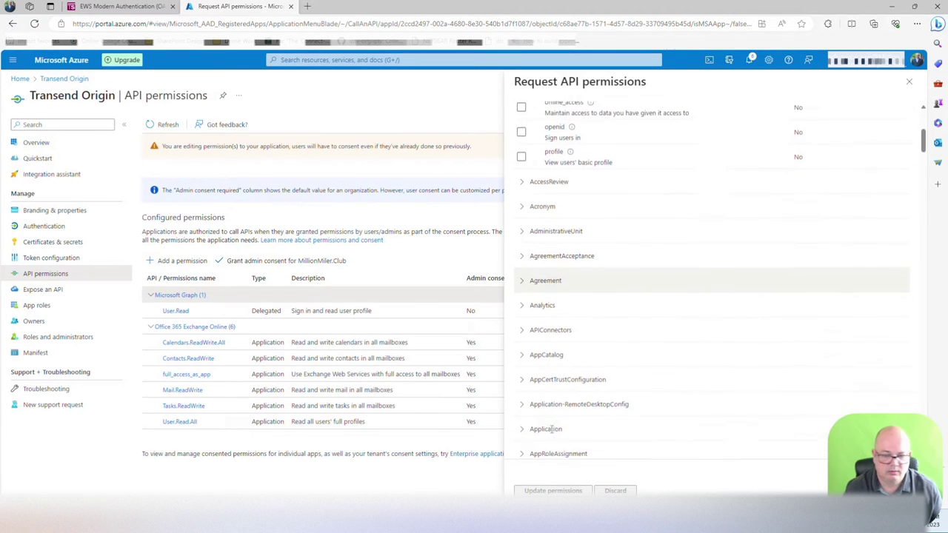
pyautogui.scroll(-10, 552, 426)
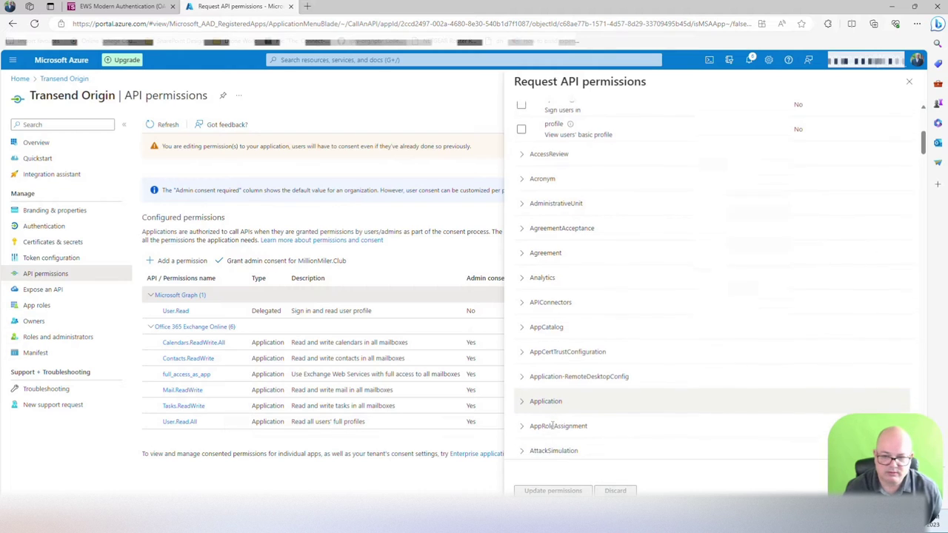
pyautogui.scroll(-5, 554, 429)
pyautogui.click(541, 357)
pyautogui.scroll(-1, 559, 419)
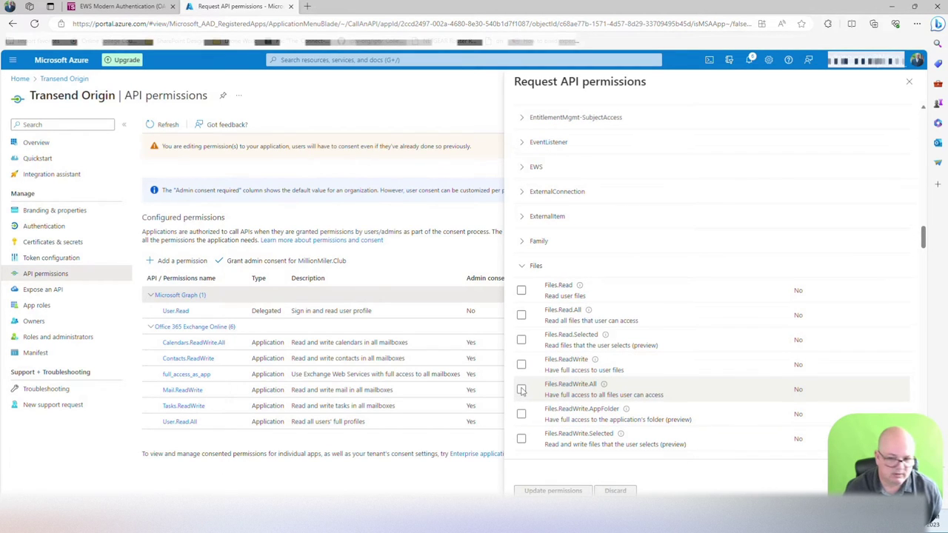
pyautogui.click(521, 390)
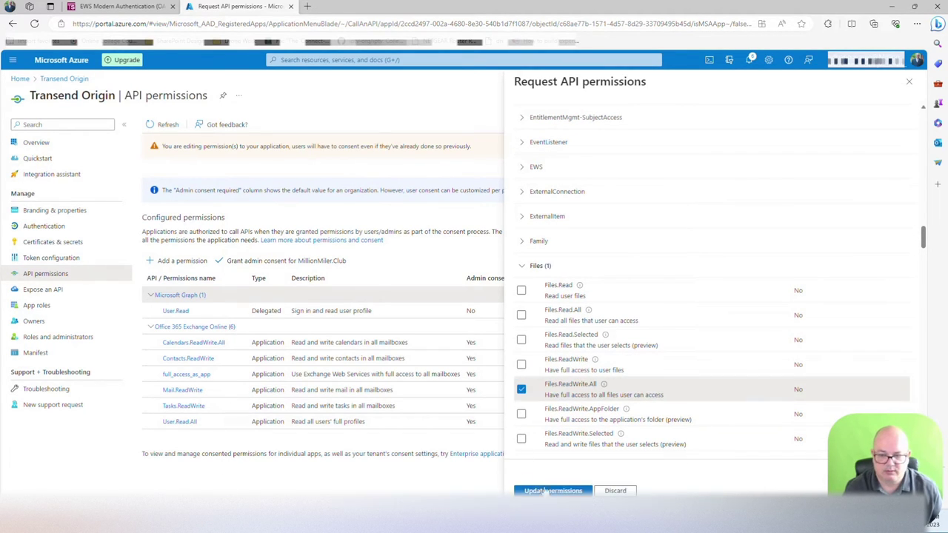
pyautogui.click(550, 491)
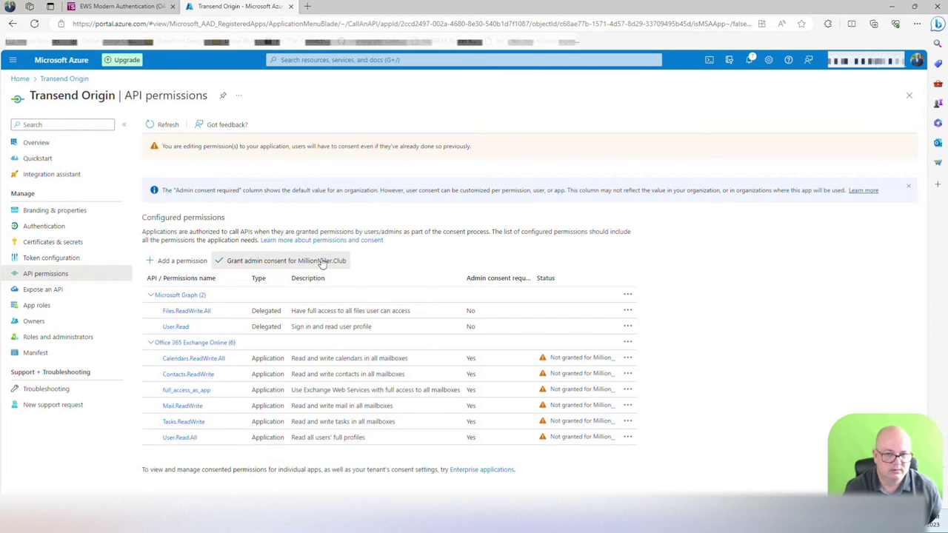
# Step: Grant tenant admin consent for all Transend Origin permissions, confirming with Yes
pyautogui.click(297, 261)
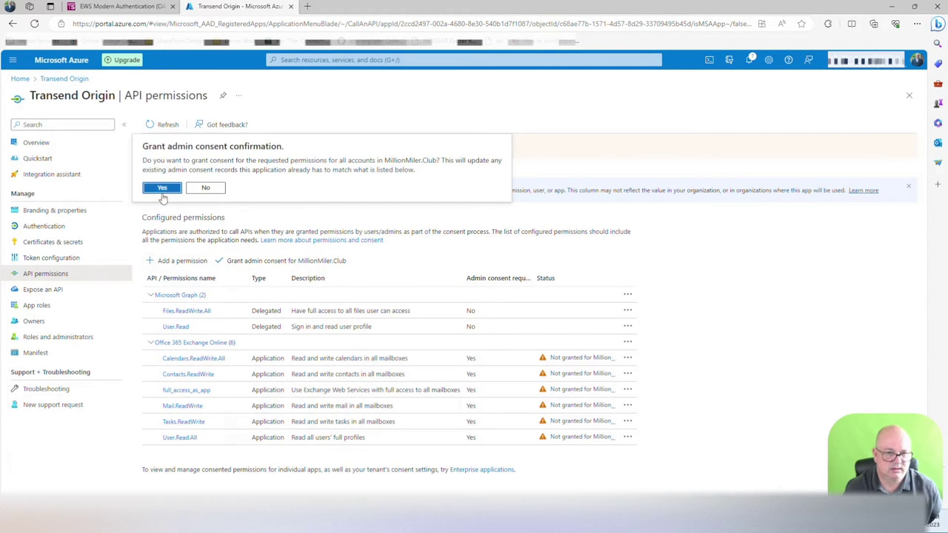
pyautogui.click(161, 187)
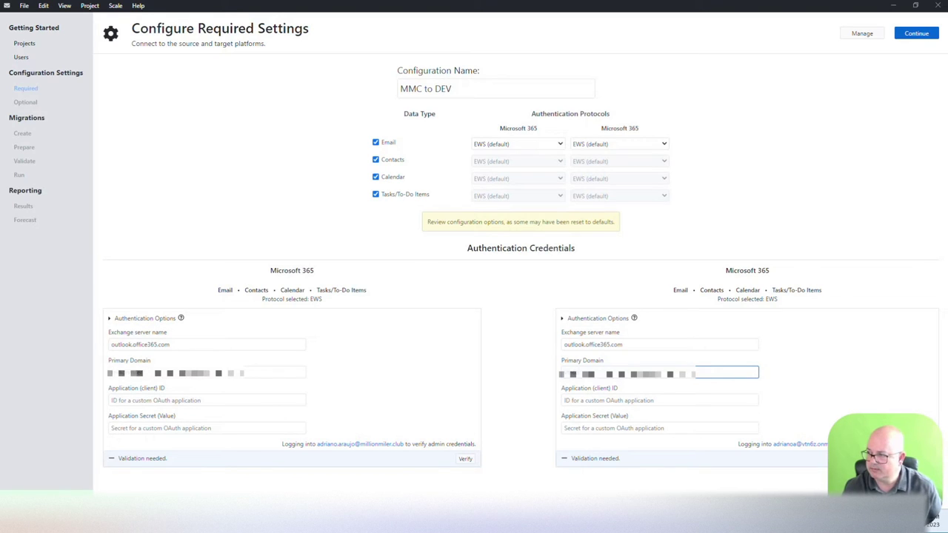
# Step: Paste the source tenant's application client ID and secret value into the console's source fields
pyautogui.click(167, 400)
pyautogui.write('2ccd2497-002a-4680-8e30-540b1d7f1087')
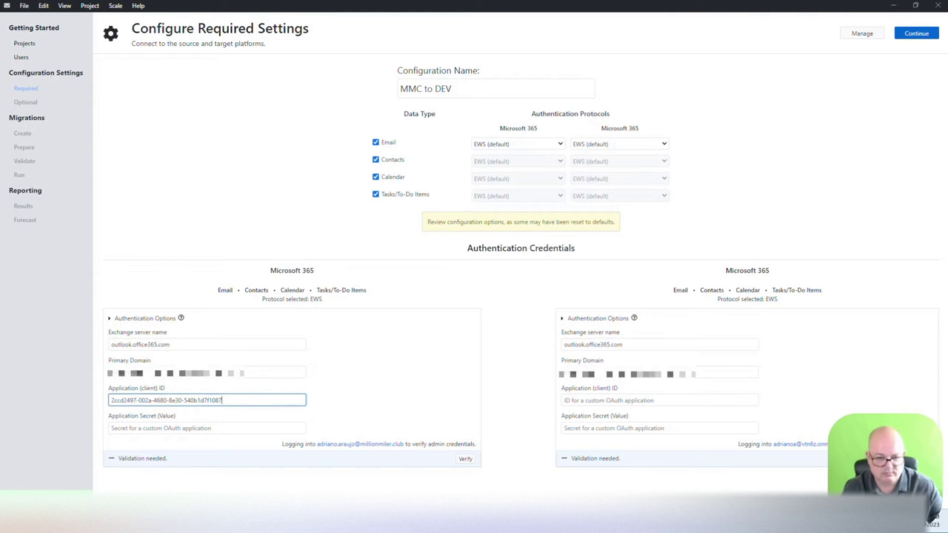
pyautogui.click(185, 428)
pyautogui.hotkey('ctrl', 'v')
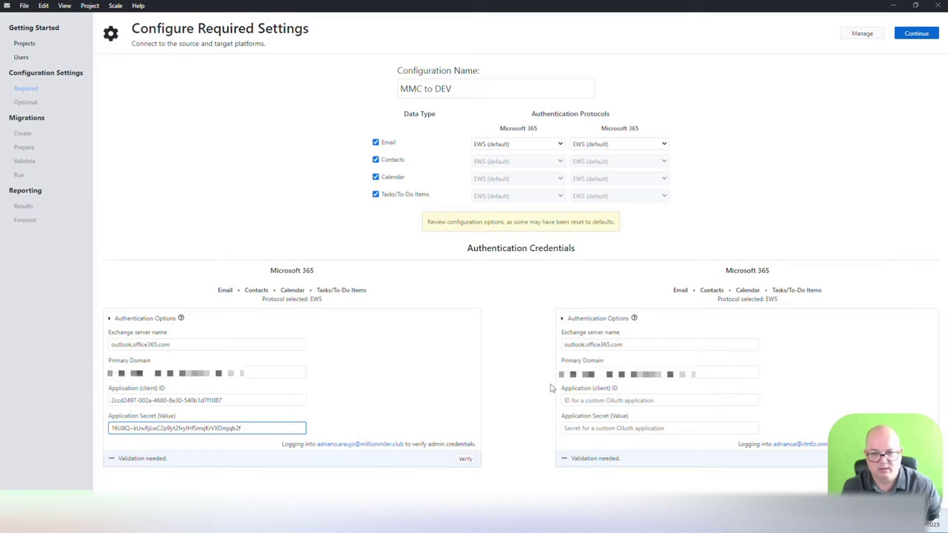
pyautogui.click(593, 400)
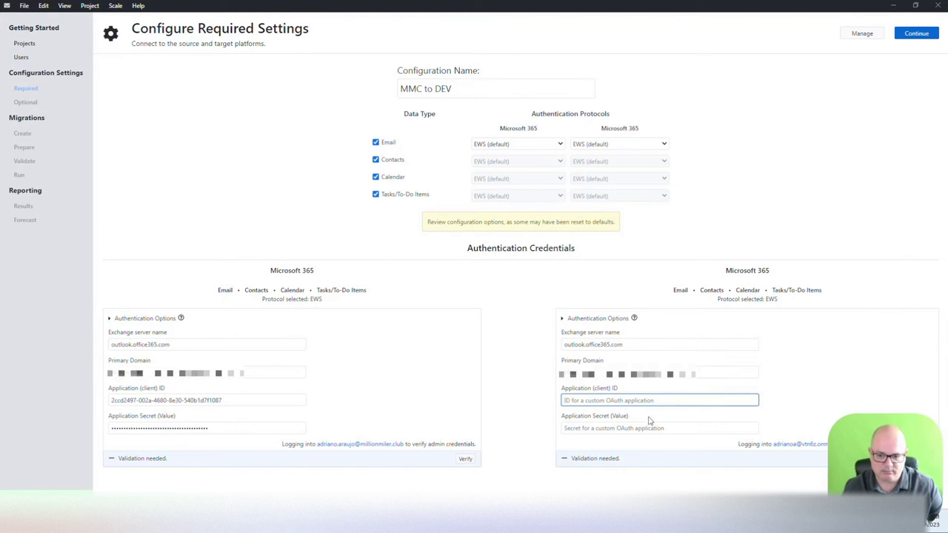
# Step: In the Azure Portal, sign in with the destination tenant's account
pyautogui.click(561, 463)
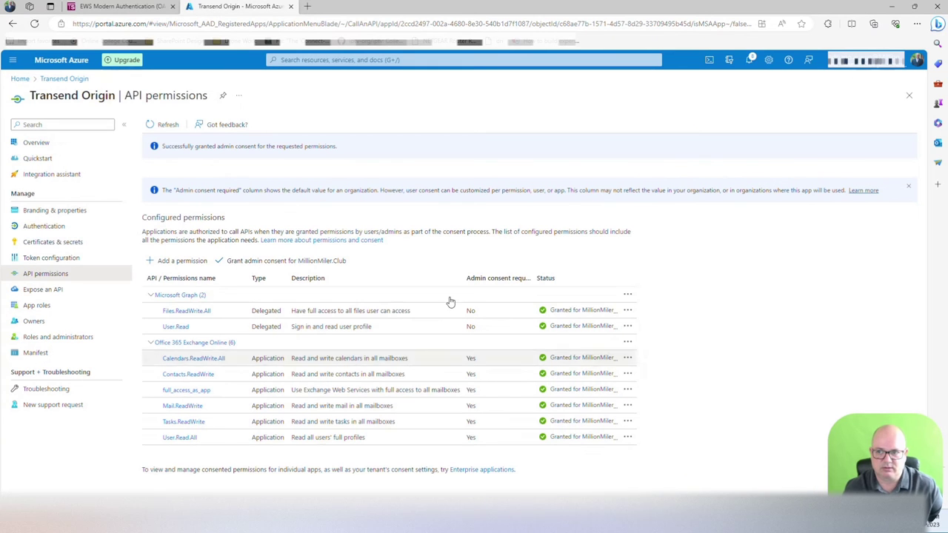
pyautogui.click(917, 59)
pyautogui.click(845, 205)
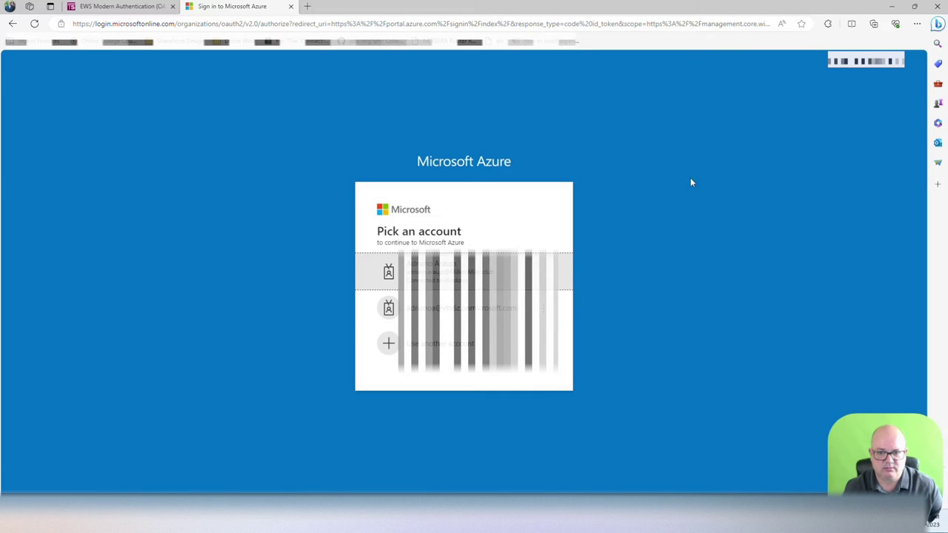
pyautogui.click(533, 271)
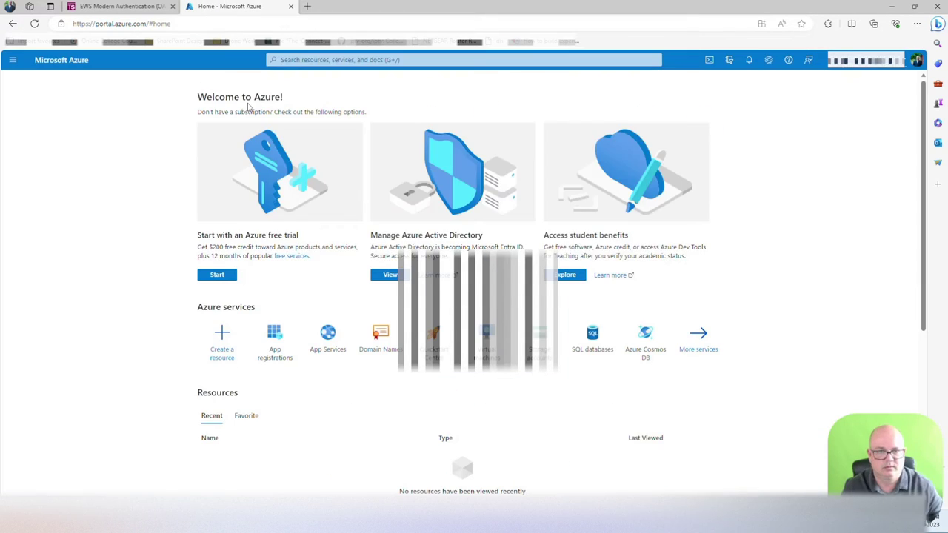
# Step: Register a new app named 'Transend Destination' with a Web redirect platform
pyautogui.click(296, 60)
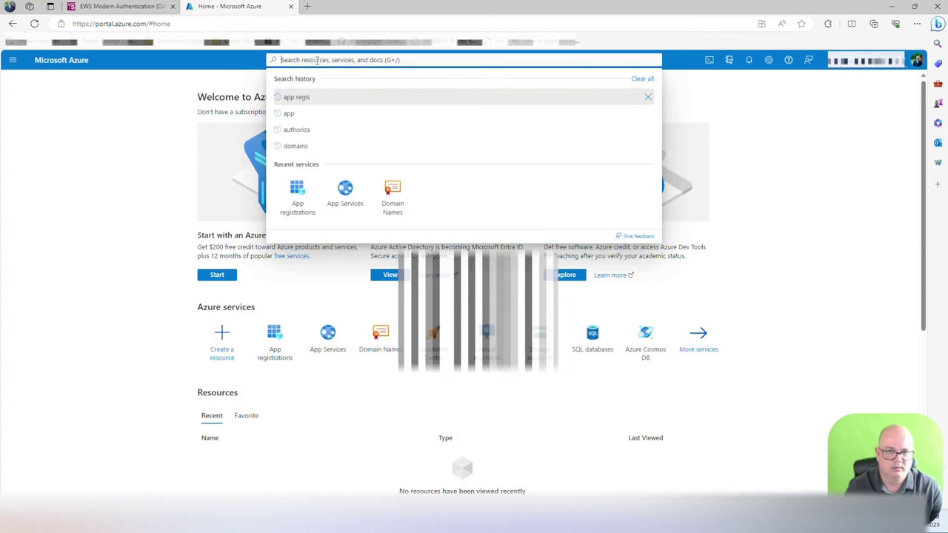
pyautogui.click(297, 196)
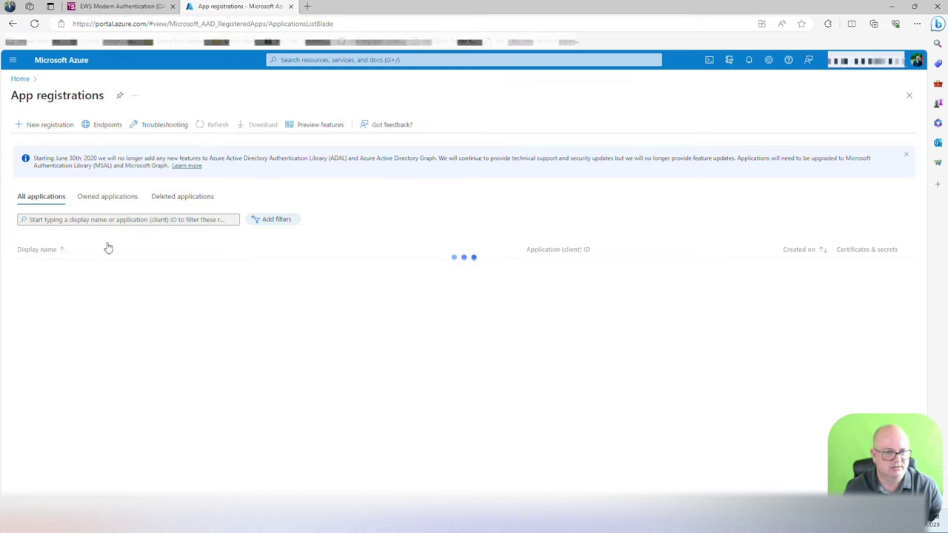
pyautogui.click(49, 125)
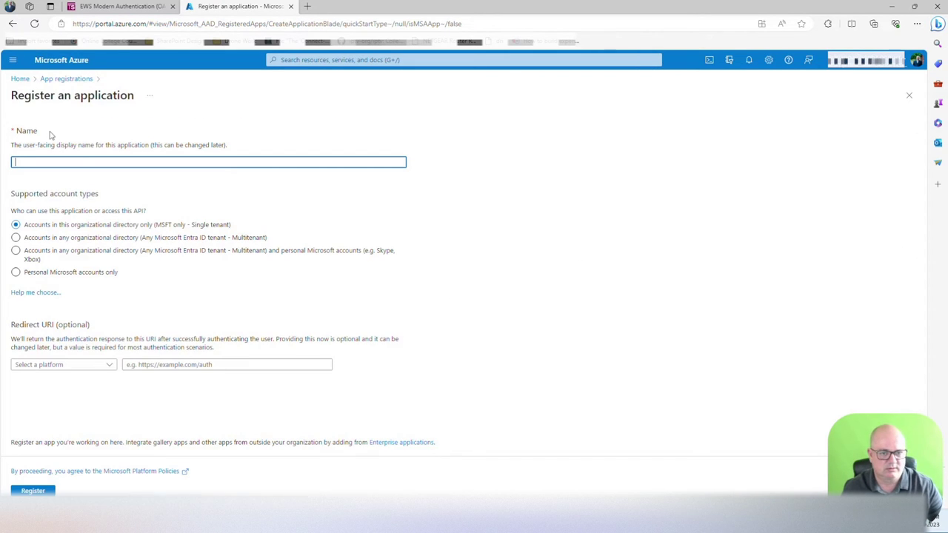
pyautogui.click(69, 163)
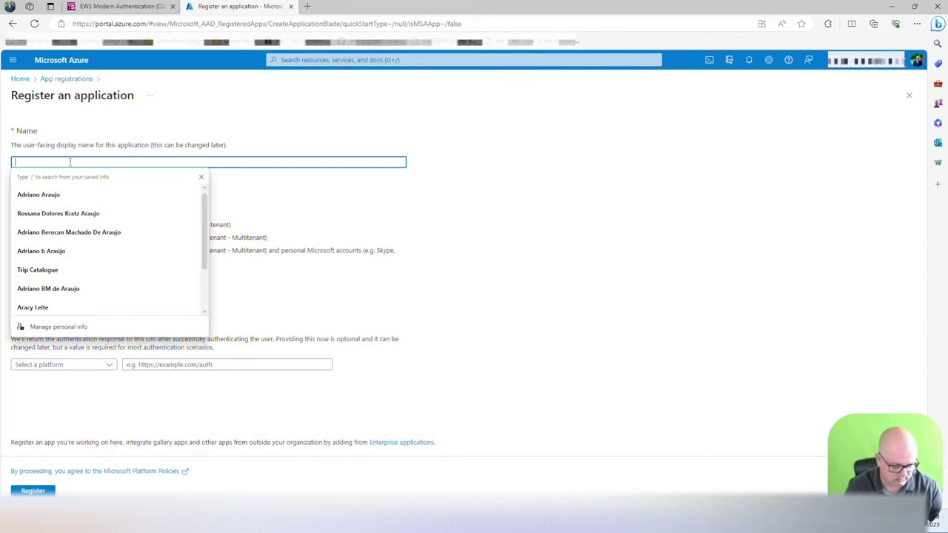
pyautogui.write('Tri')
pyautogui.write('nse')
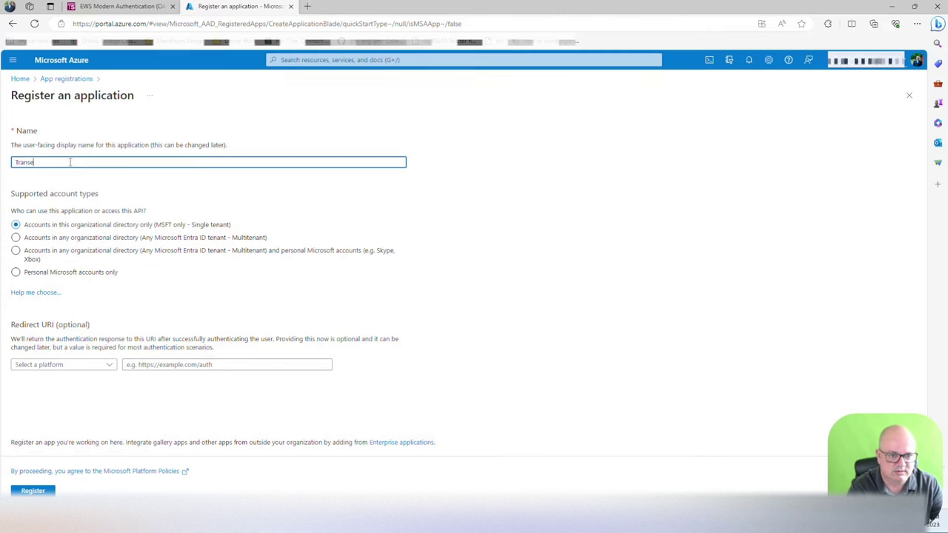
pyautogui.write('nd Destination')
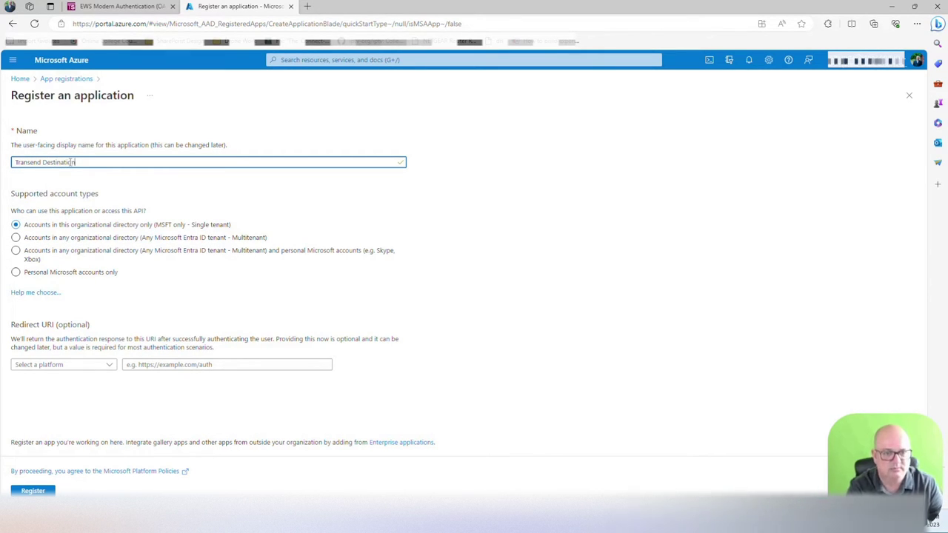
pyautogui.click(56, 365)
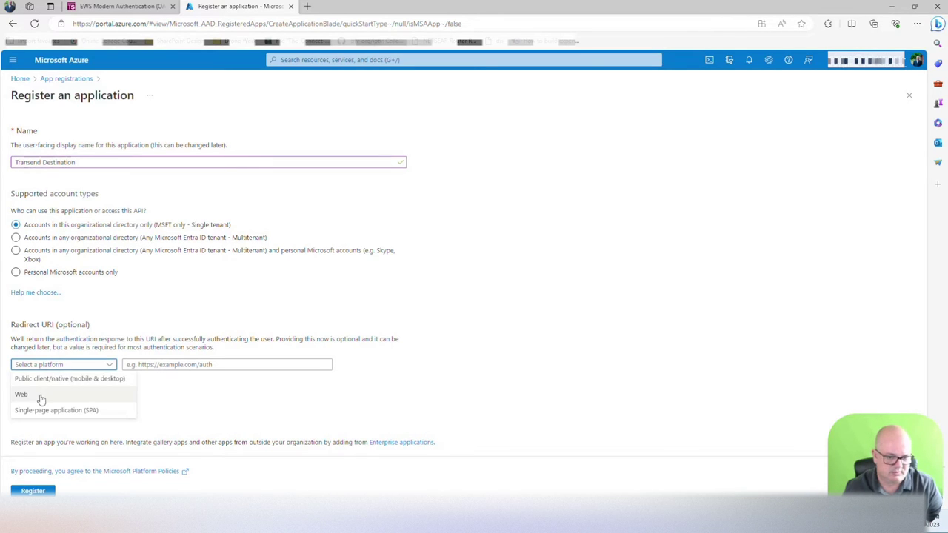
pyautogui.click(41, 394)
pyautogui.click(34, 490)
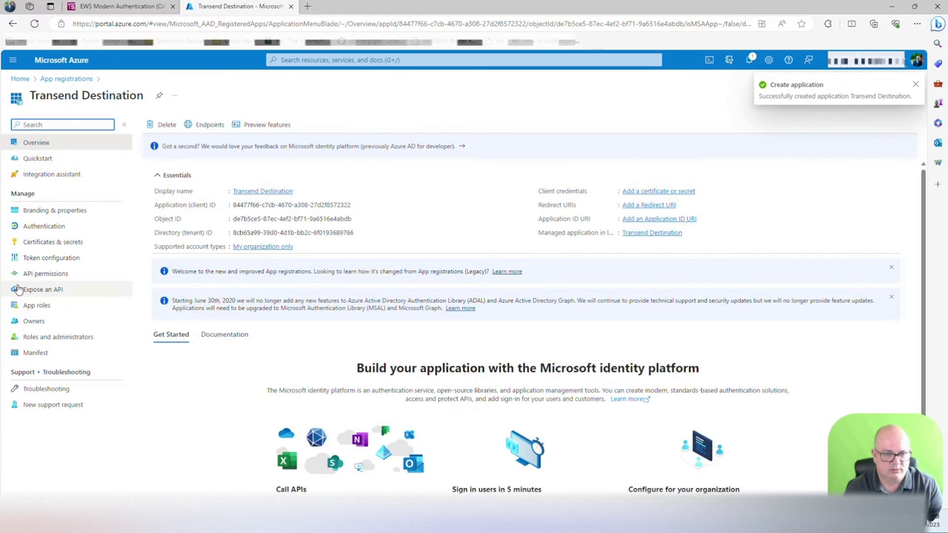
# Step: Create client secret 'Transend Destination Cert' and copy its Value and Secret ID
pyautogui.click(48, 244)
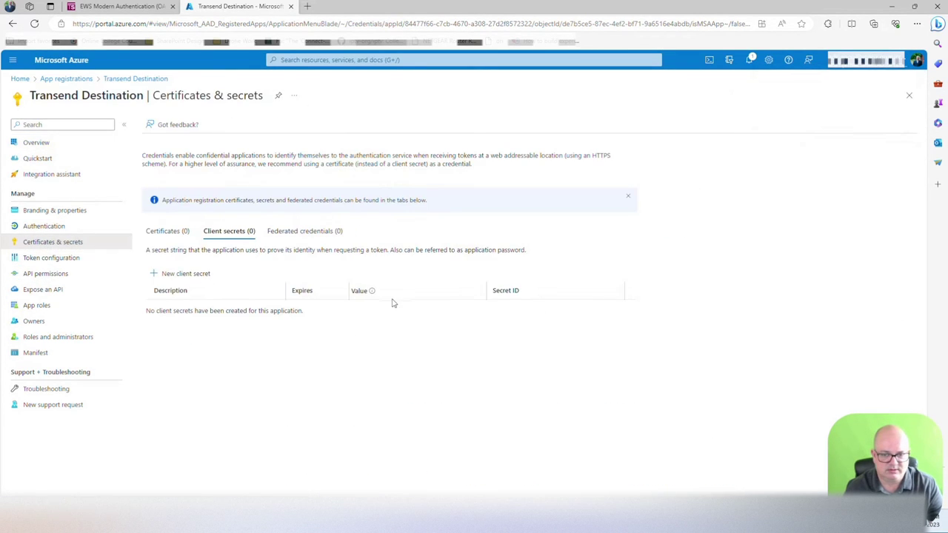
pyautogui.click(181, 274)
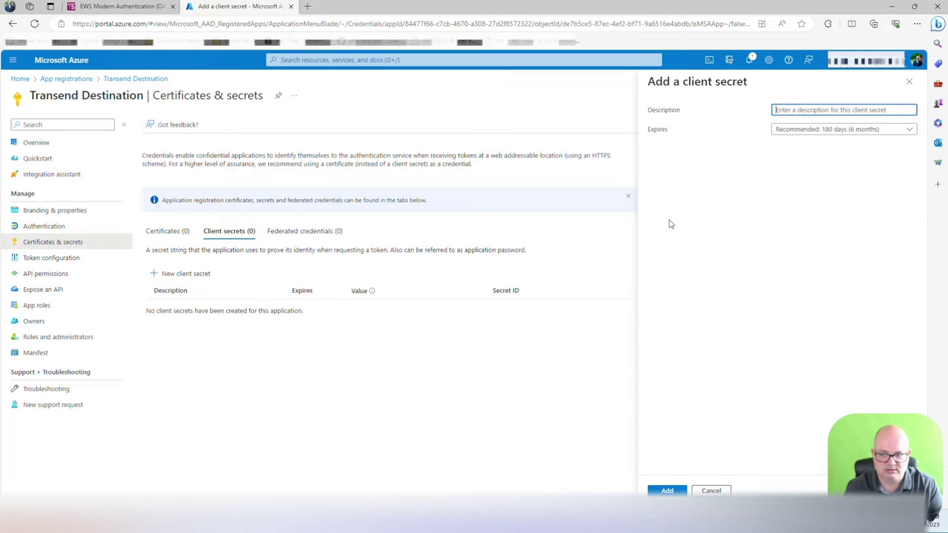
pyautogui.write('Transend Destination Cert')
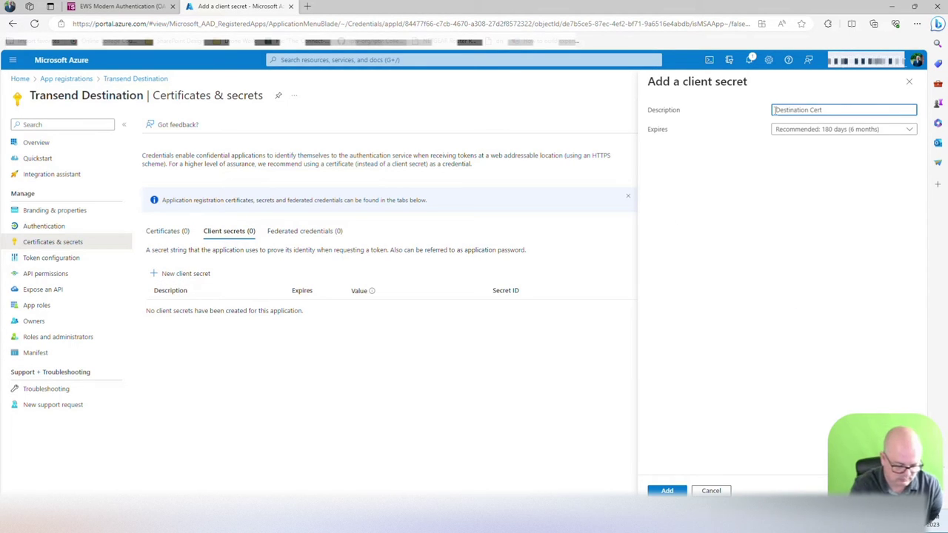
pyautogui.write('nd')
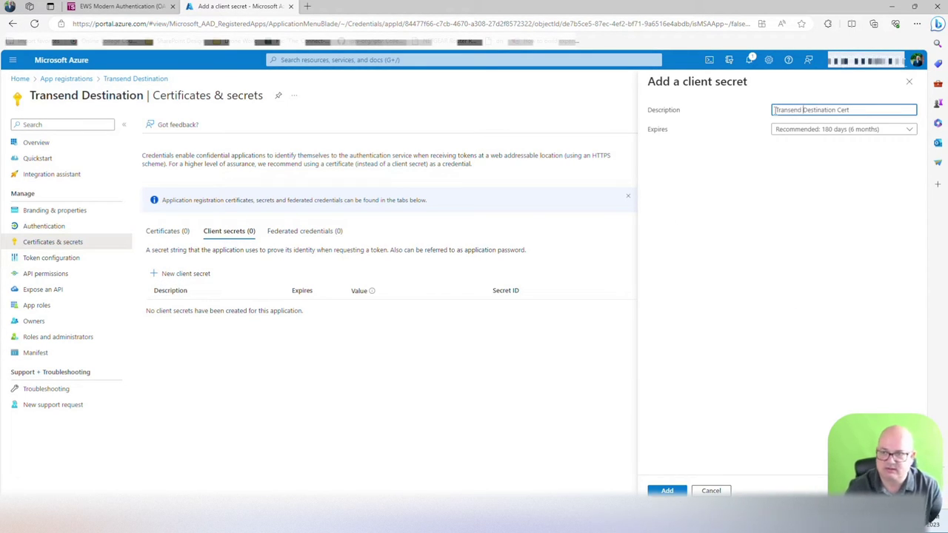
pyautogui.click(667, 491)
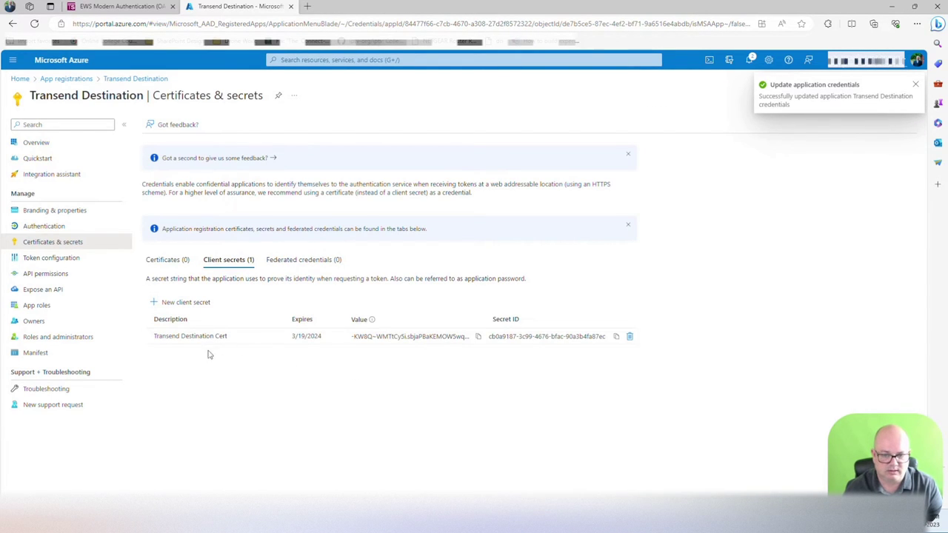
pyautogui.click(479, 340)
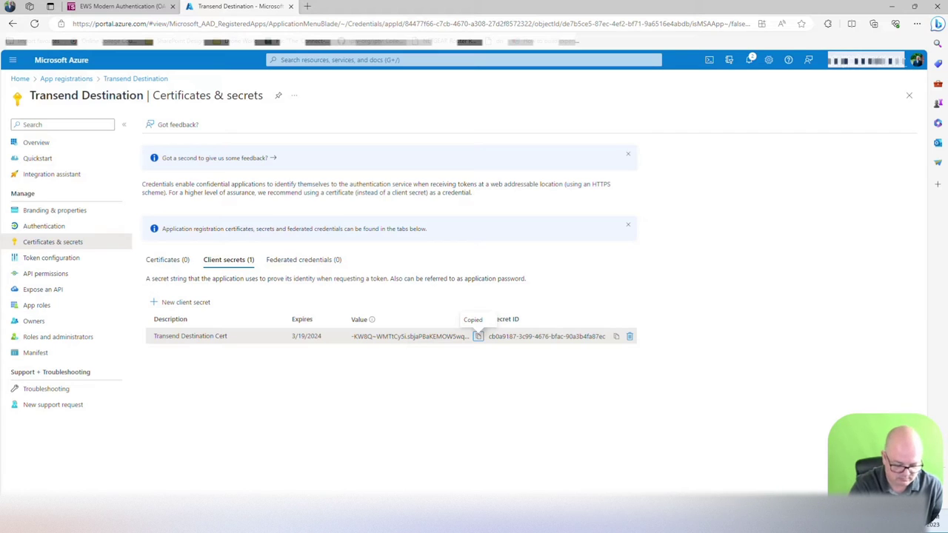
pyautogui.click(616, 337)
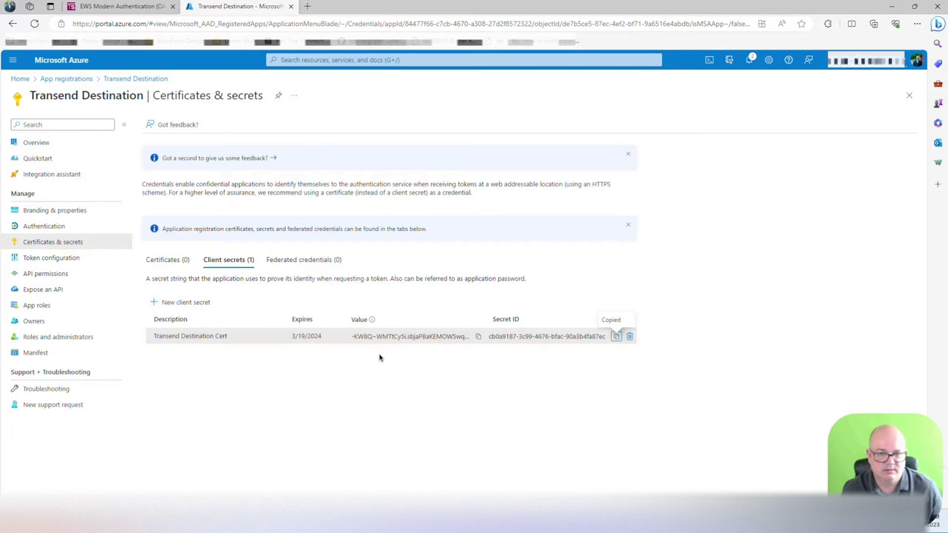
# Step: Start adding Office 365 Exchange Online application permissions to Transend Destination
pyautogui.click(37, 274)
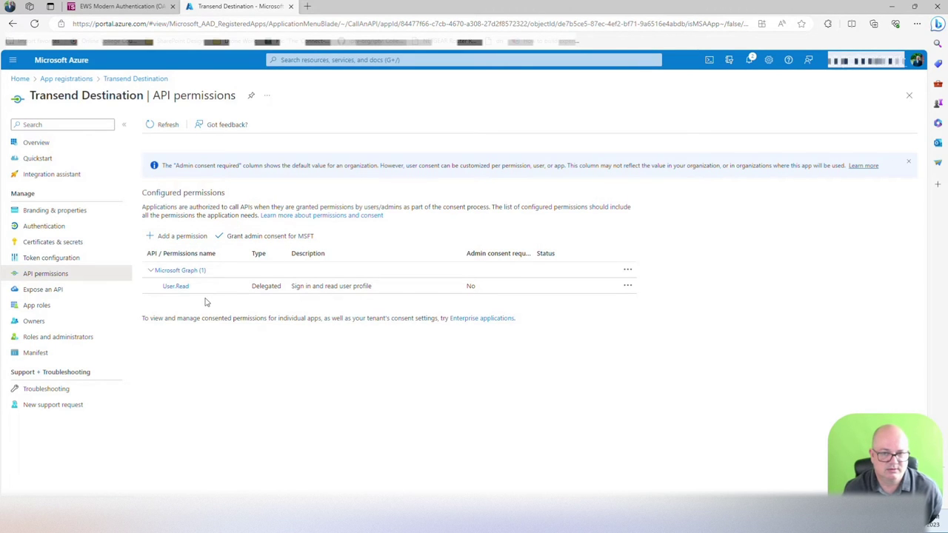
pyautogui.click(177, 236)
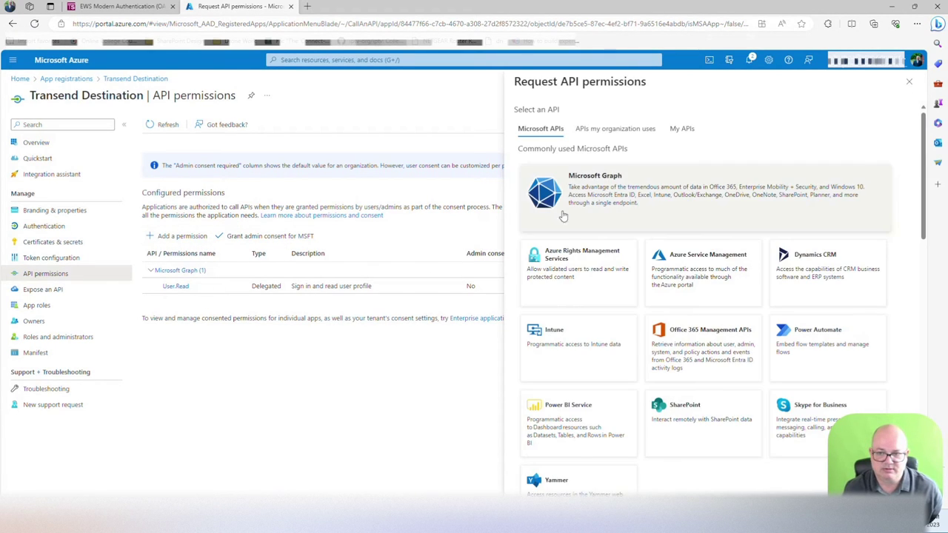
pyautogui.click(629, 131)
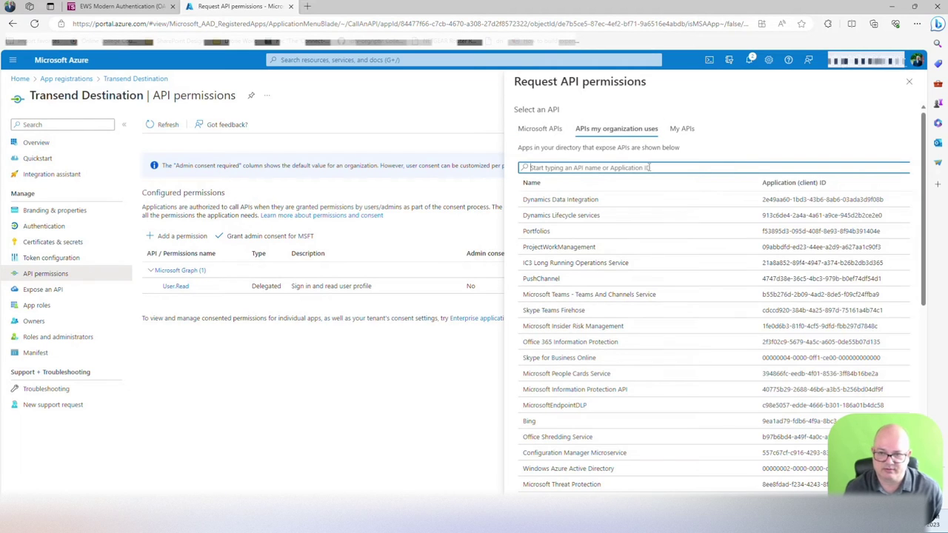
pyautogui.write('office 365')
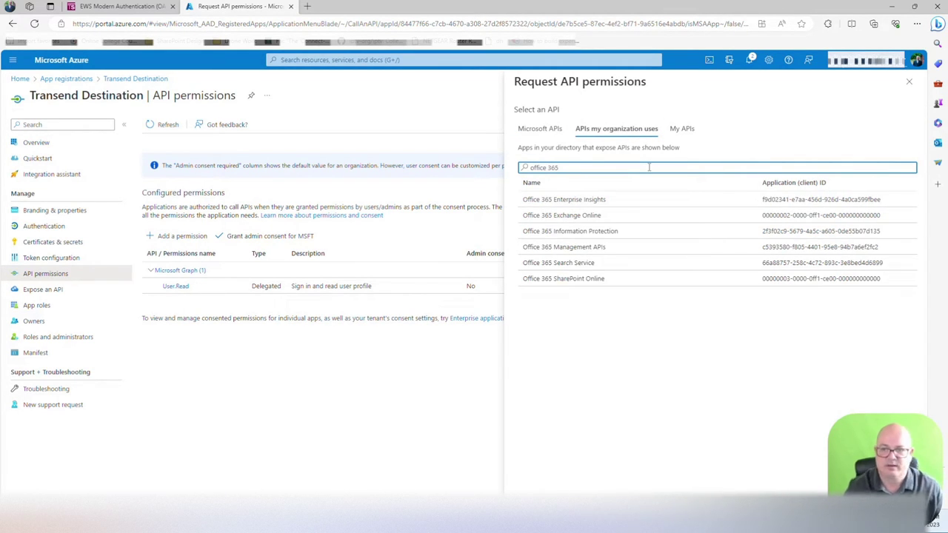
pyautogui.click(598, 215)
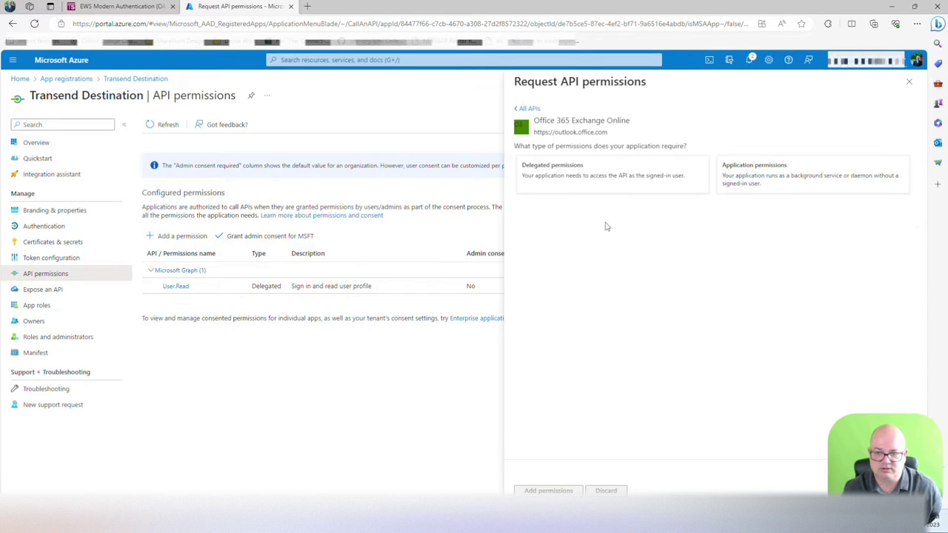
pyautogui.click(783, 180)
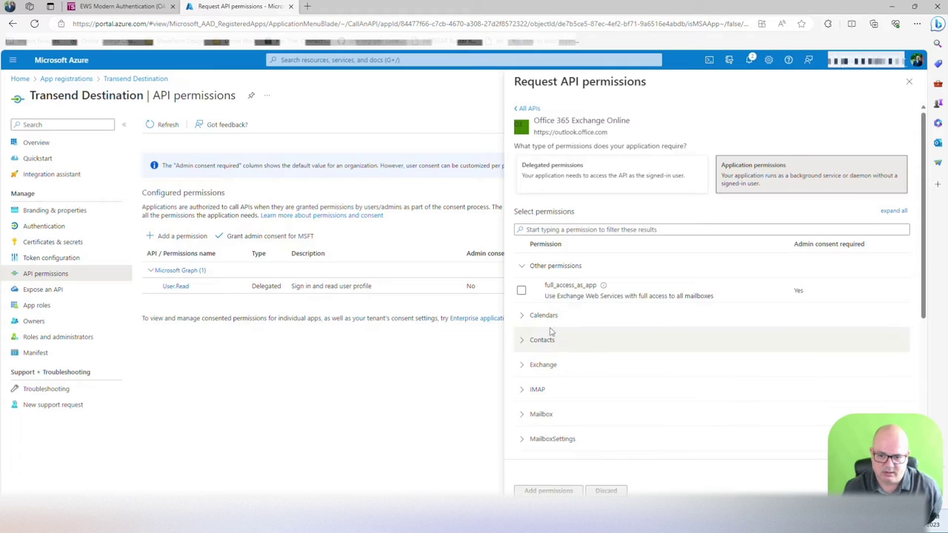
# Step: Tick full_access_as_app, Calendars.ReadWrite.All, Contacts.ReadWrite and Mail.ReadWrite
pyautogui.click(521, 291)
pyautogui.click(523, 316)
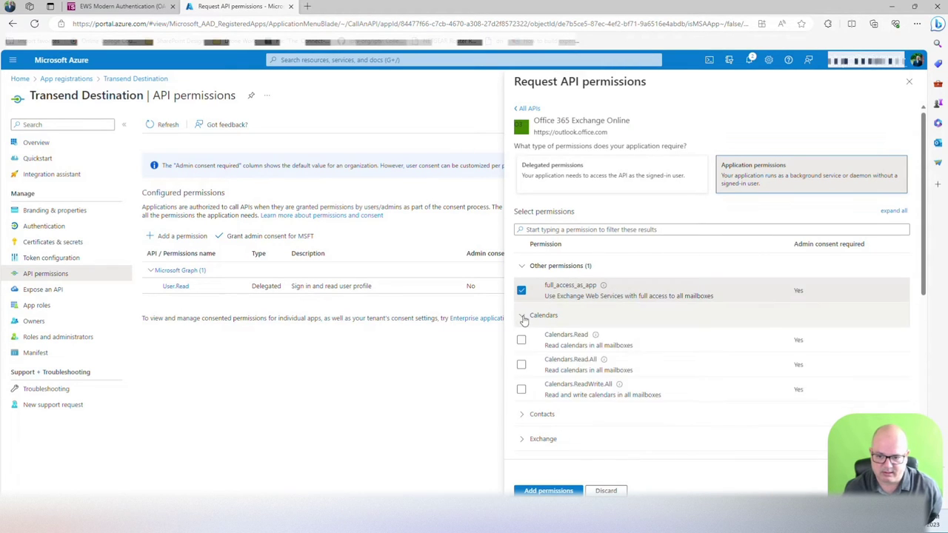
pyautogui.click(523, 389)
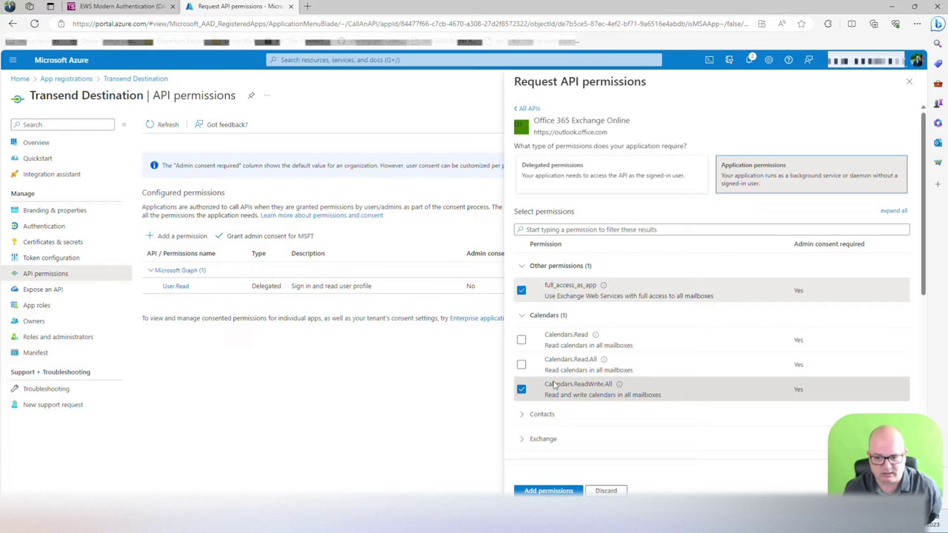
pyautogui.scroll(-1, 554, 385)
pyautogui.click(552, 386)
pyautogui.scroll(-1, 583, 399)
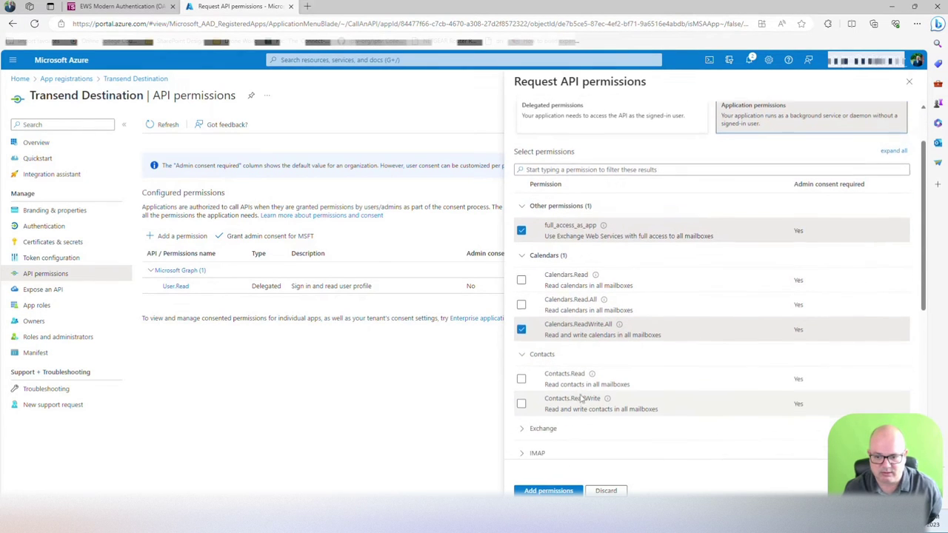
pyautogui.click(522, 403)
pyautogui.scroll(-1, 578, 398)
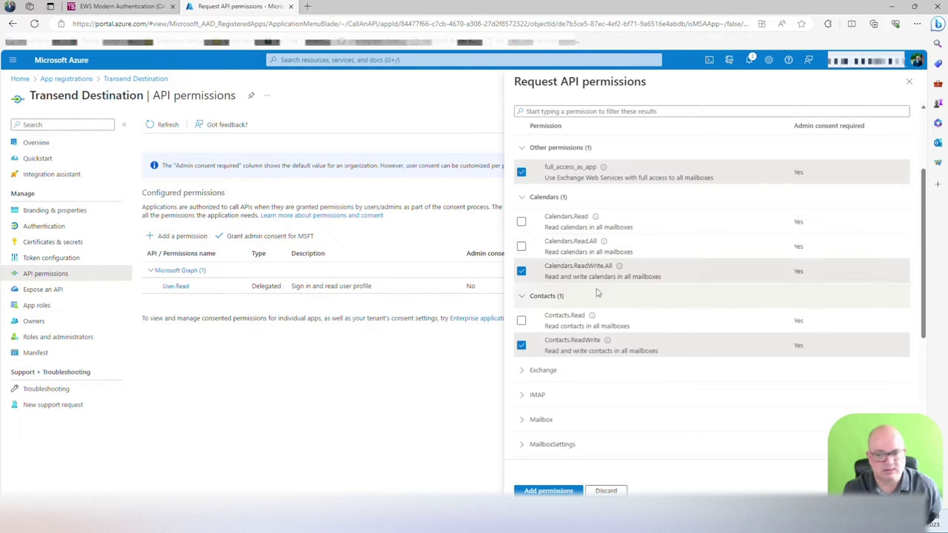
pyautogui.scroll(-3, 626, 319)
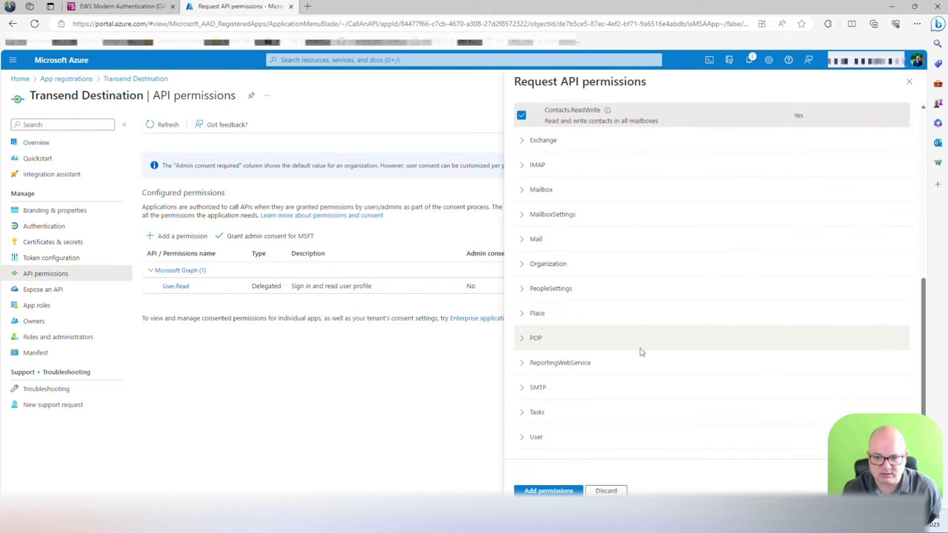
pyautogui.click(520, 240)
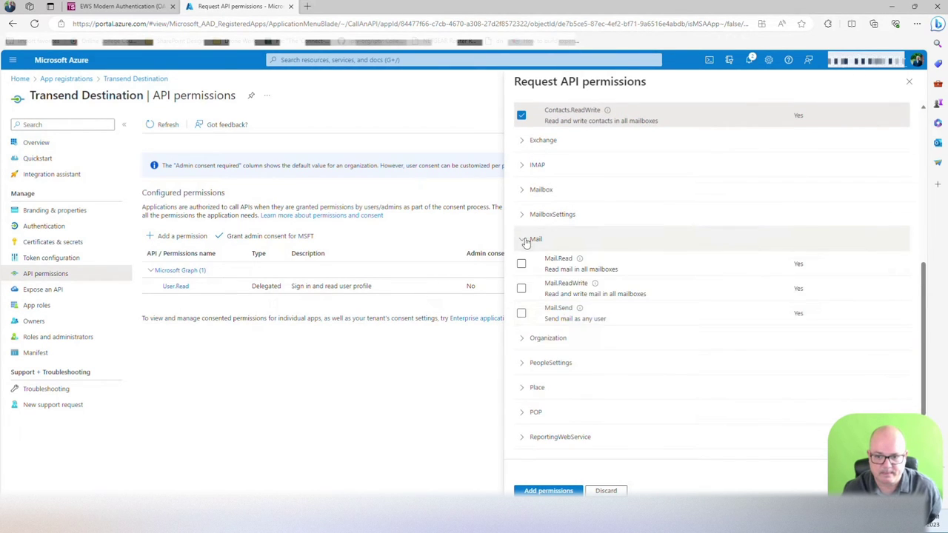
pyautogui.click(522, 289)
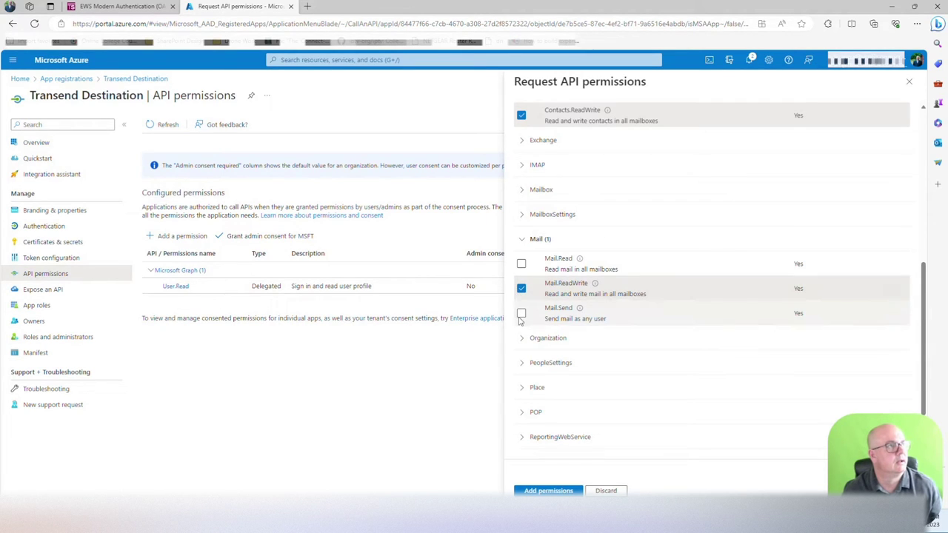
# Step: Tick Tasks.ReadWrite and User.Read.All instead of User.ReadBasic.All, then add the permissions
pyautogui.scroll(-1, 520, 320)
pyautogui.scroll(-1, 520, 321)
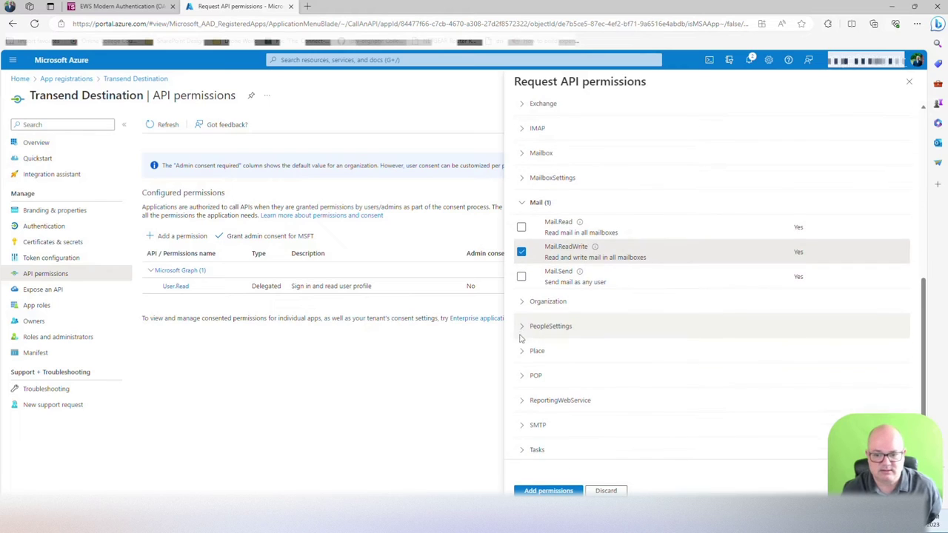
pyautogui.click(523, 450)
pyautogui.scroll(-2, 522, 445)
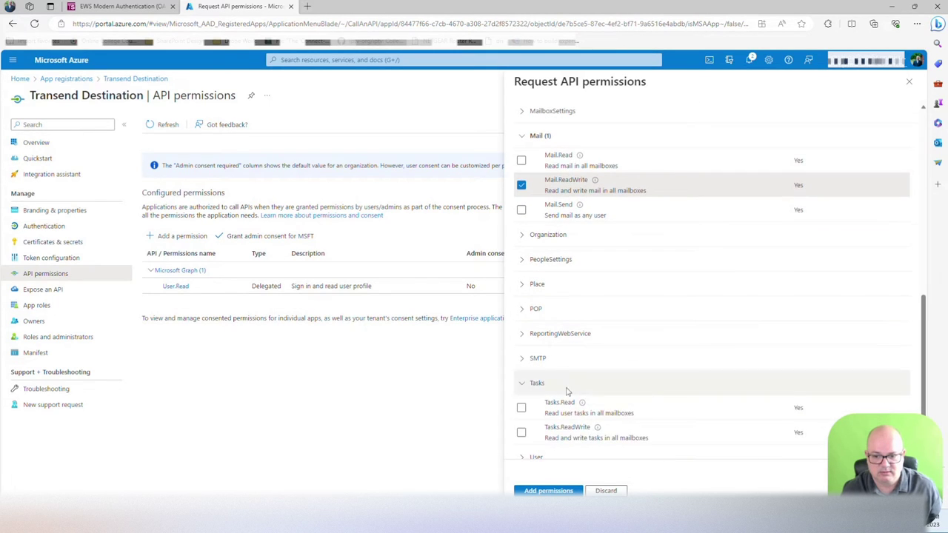
pyautogui.click(523, 433)
pyautogui.scroll(-1, 518, 434)
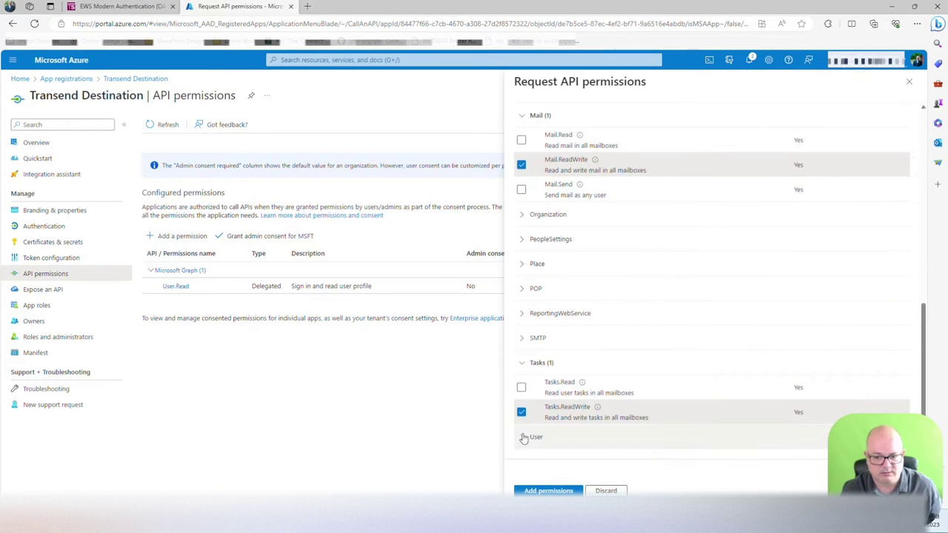
pyautogui.click(524, 438)
pyautogui.scroll(-1, 523, 439)
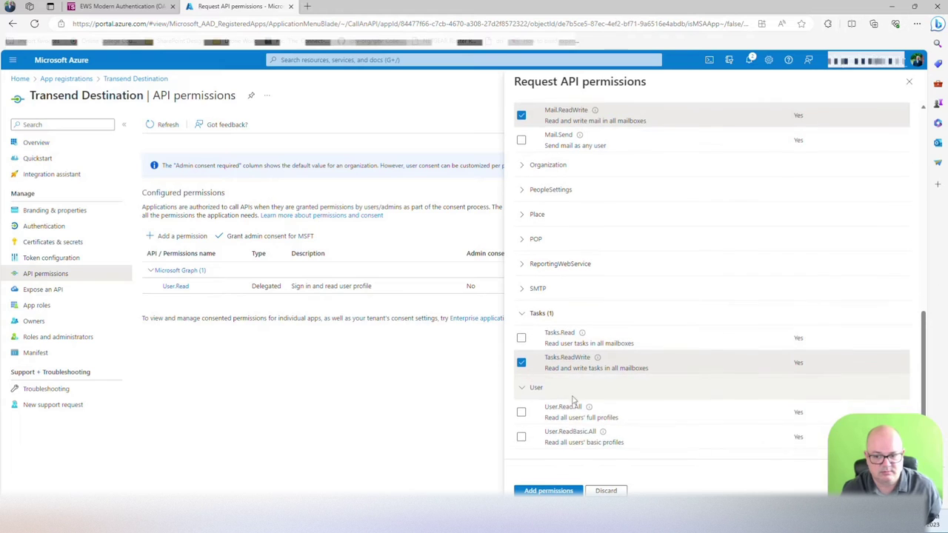
pyautogui.click(521, 438)
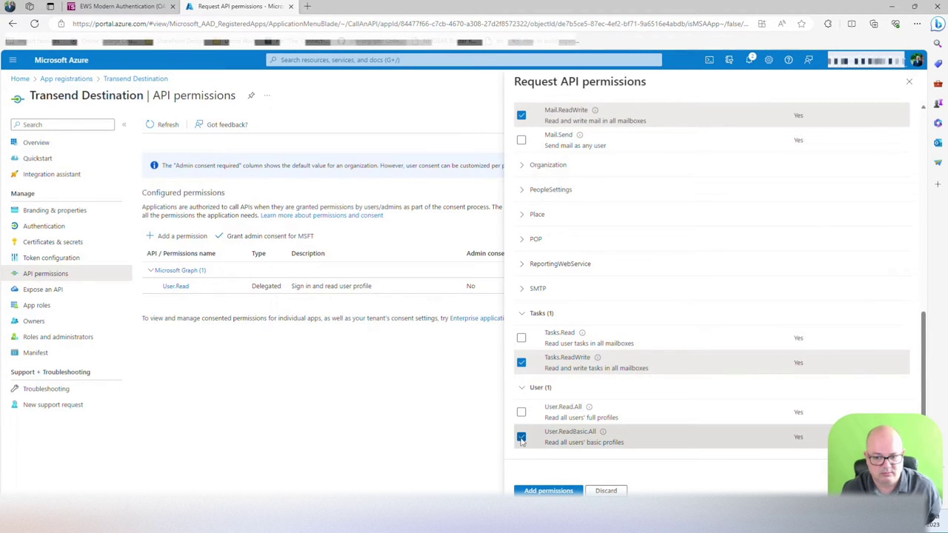
pyautogui.click(521, 438)
pyautogui.click(521, 413)
pyautogui.click(549, 491)
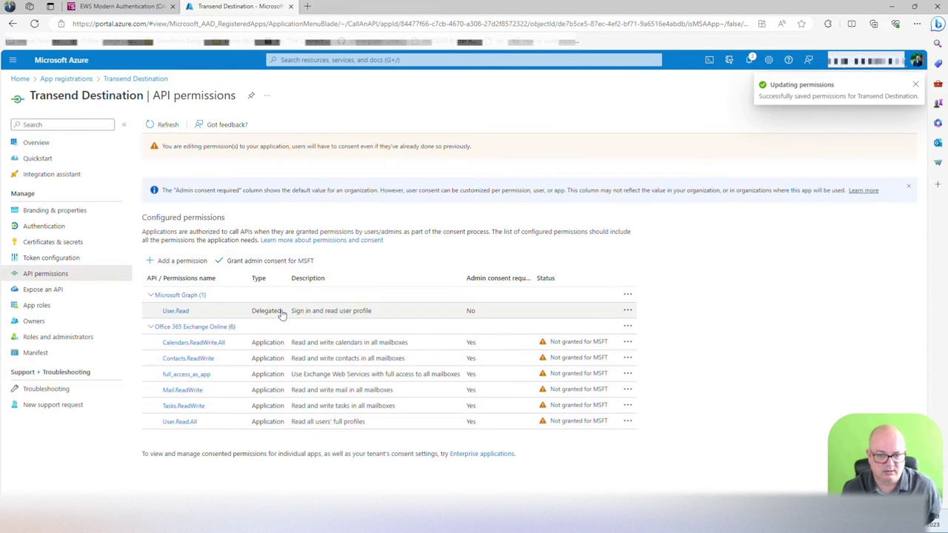
# Step: Add the delegated Microsoft Graph permission Files.ReadWrite.All to Transend Destination and update permissions
pyautogui.click(281, 310)
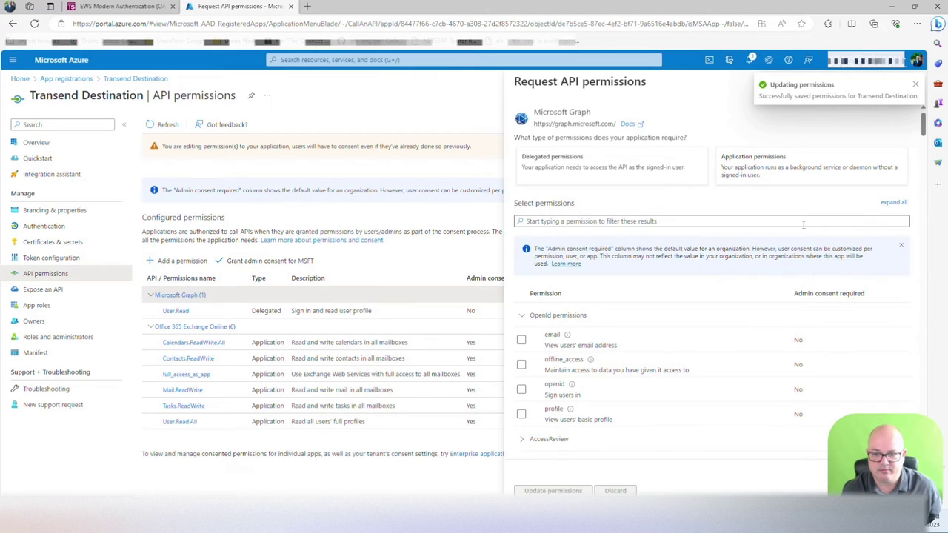
pyautogui.scroll(-5, 555, 392)
pyautogui.scroll(-5, 555, 392)
pyautogui.scroll(15, 556, 392)
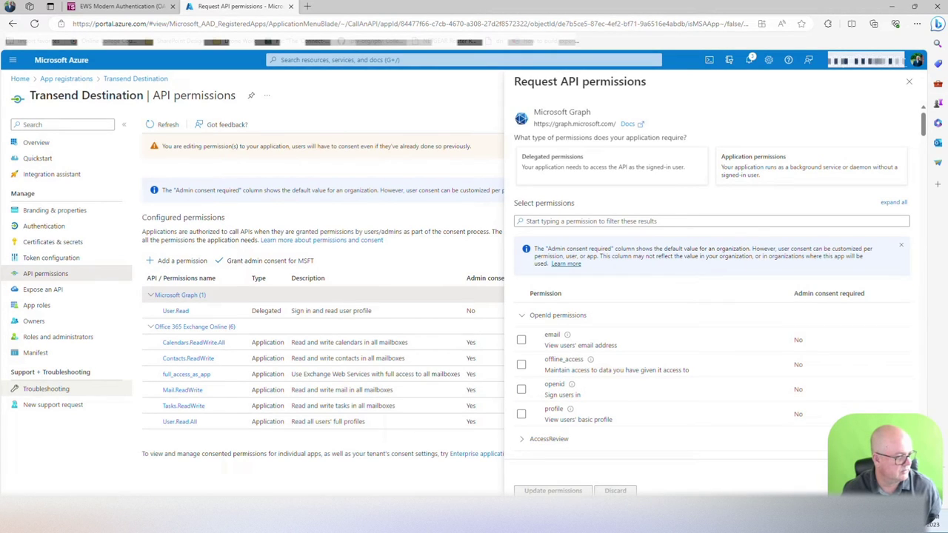
pyautogui.scroll(-15, 565, 403)
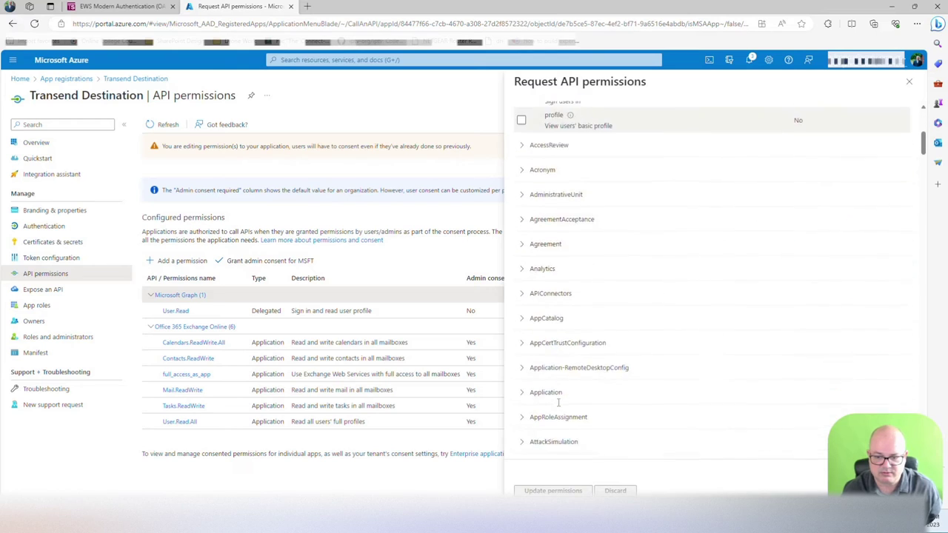
pyautogui.scroll(-6, 559, 406)
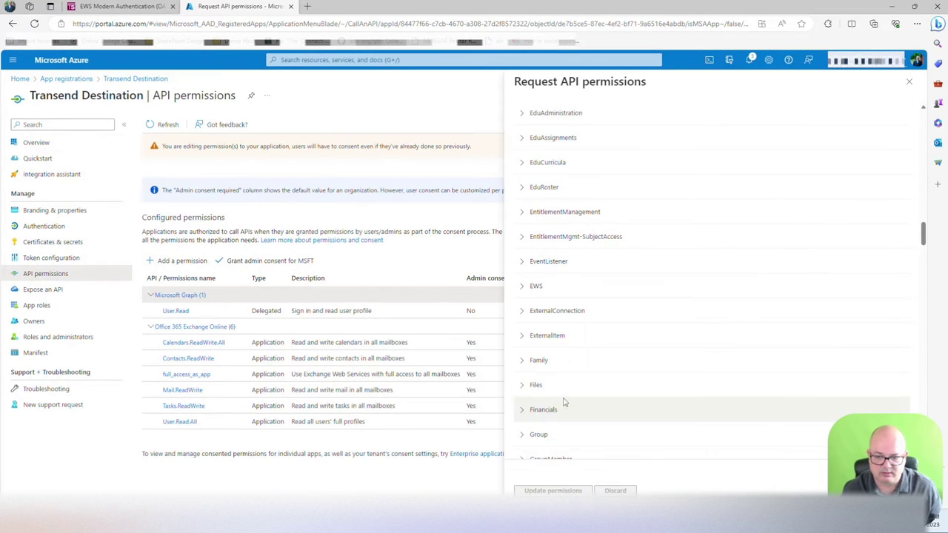
pyautogui.click(523, 387)
pyautogui.scroll(-1, 606, 424)
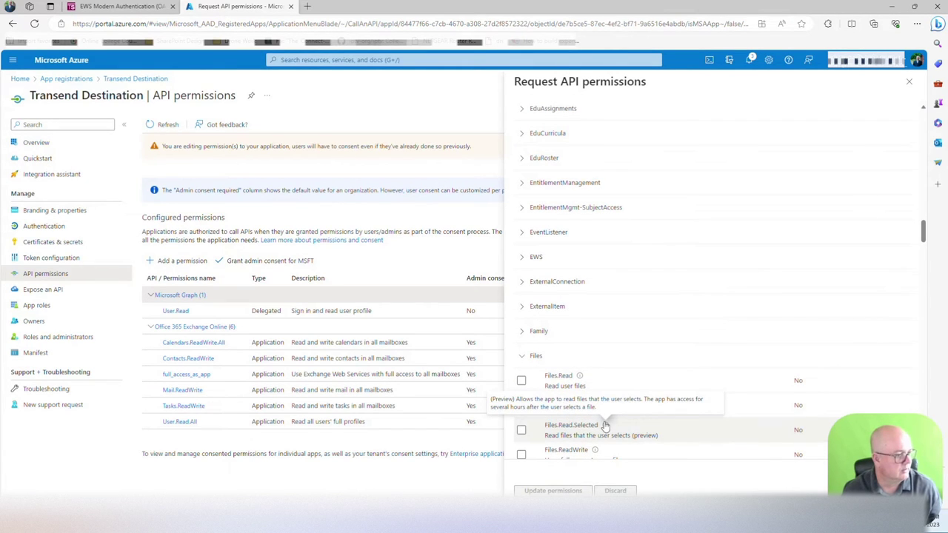
pyautogui.scroll(-2, 606, 426)
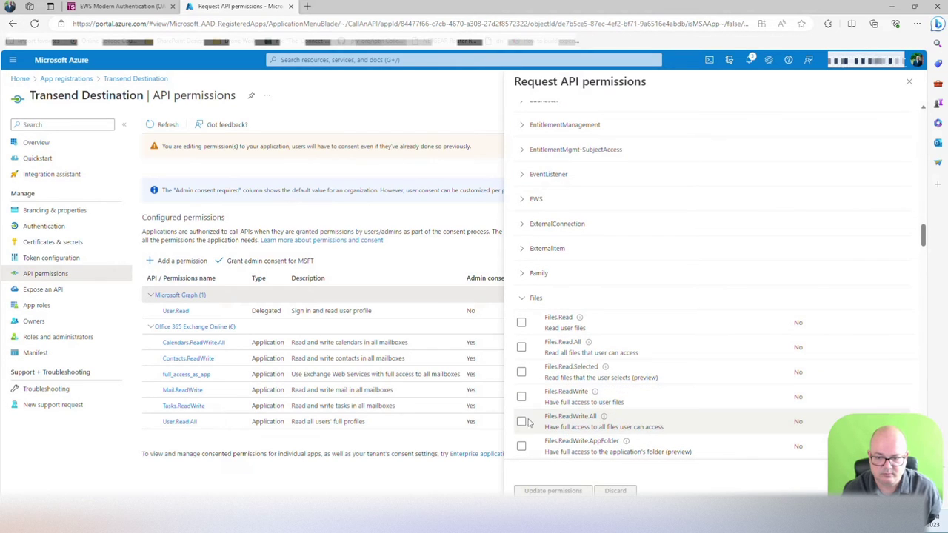
pyautogui.click(522, 421)
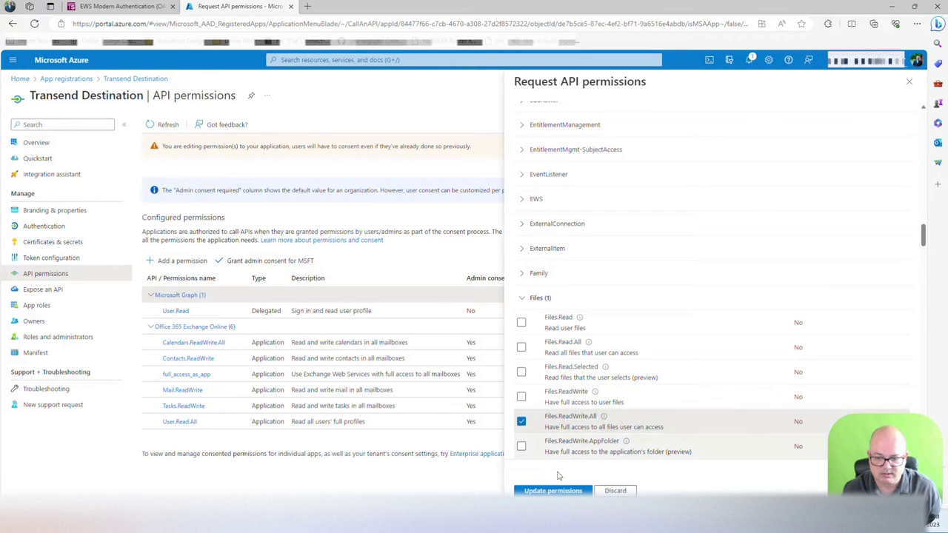
pyautogui.click(549, 491)
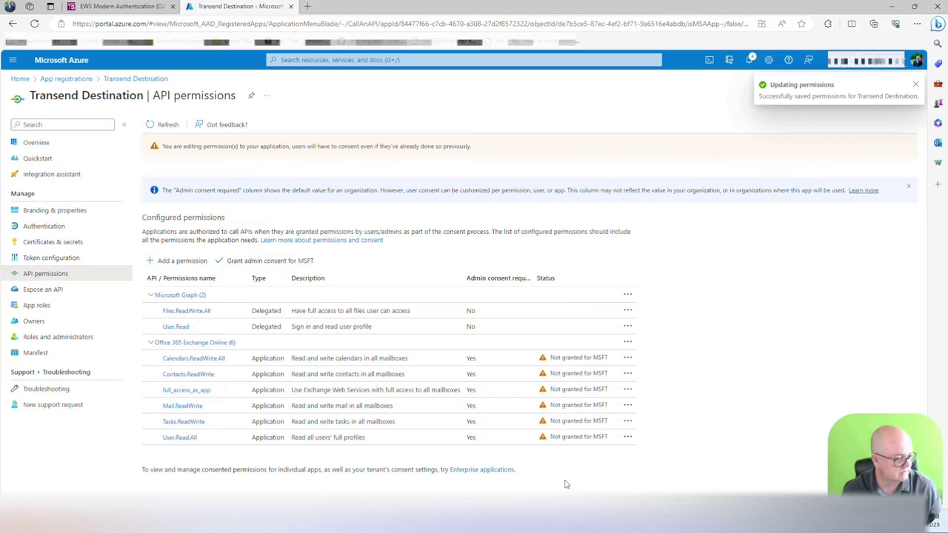
# Step: Grant admin consent for MSFT on all Transend Destination permissions, confirming with Yes
pyautogui.click(265, 263)
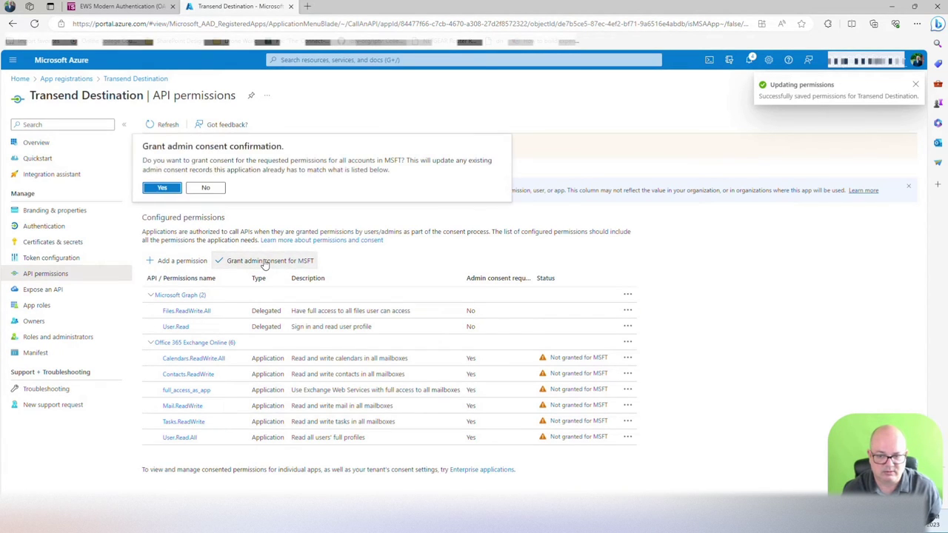
pyautogui.click(169, 187)
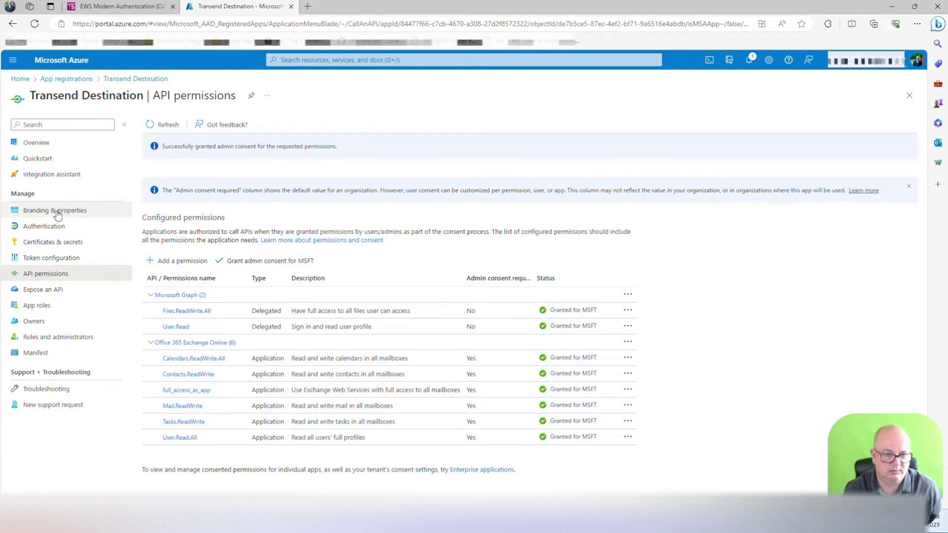
# Step: Copy the Application (client) ID from Transend Destination's Overview, then return to Transend Migrator
pyautogui.click(37, 142)
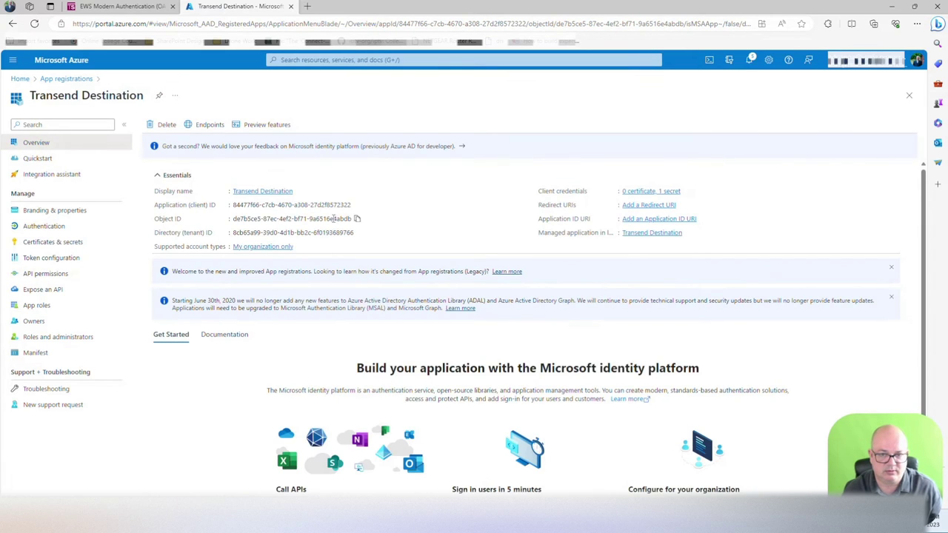
pyautogui.moveTo(232, 205); pyautogui.dragTo(293, 205)
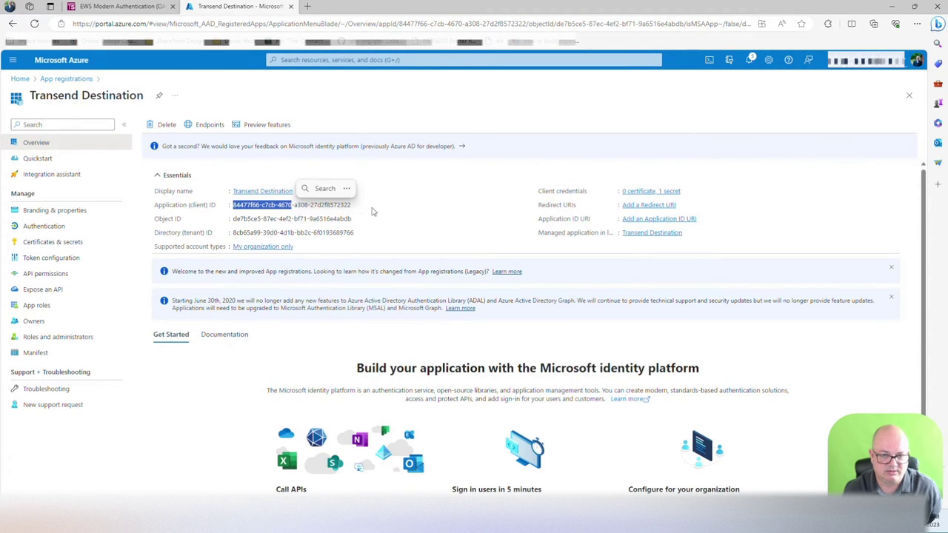
pyautogui.click(320, 209)
pyautogui.click(356, 204)
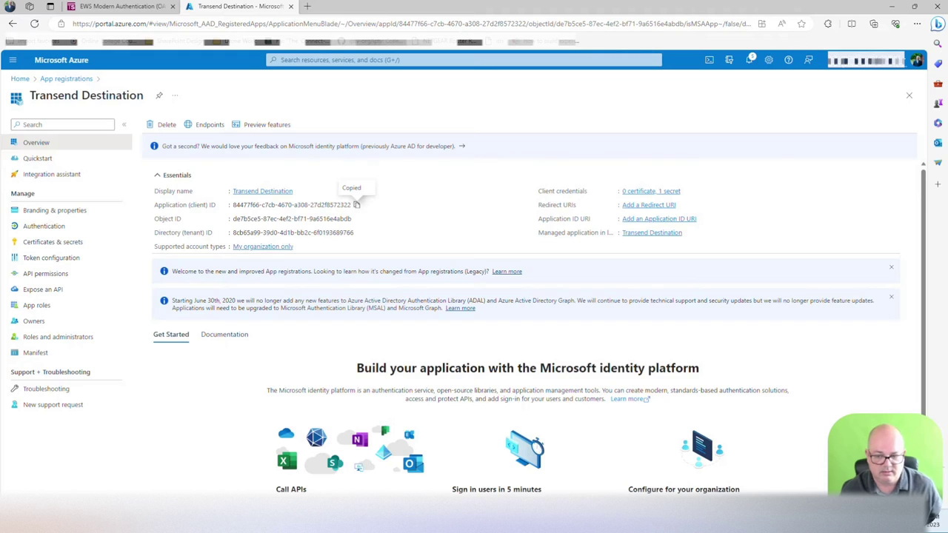
pyautogui.hotkey('alt', 'Tab')
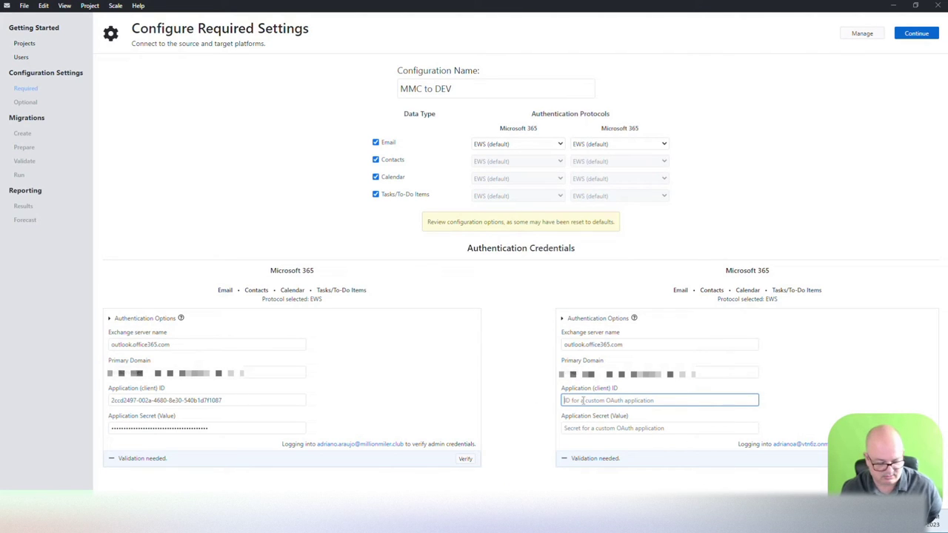
# Step: Paste the client ID into the target Application (client) ID field and the secret into Application Secret
pyautogui.hotkey('ctrl', 'v')
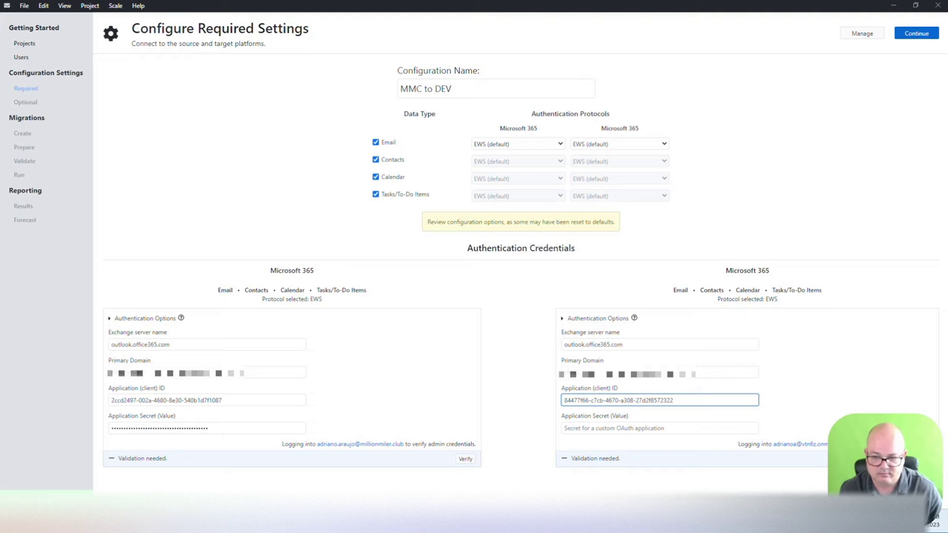
pyautogui.click(650, 428)
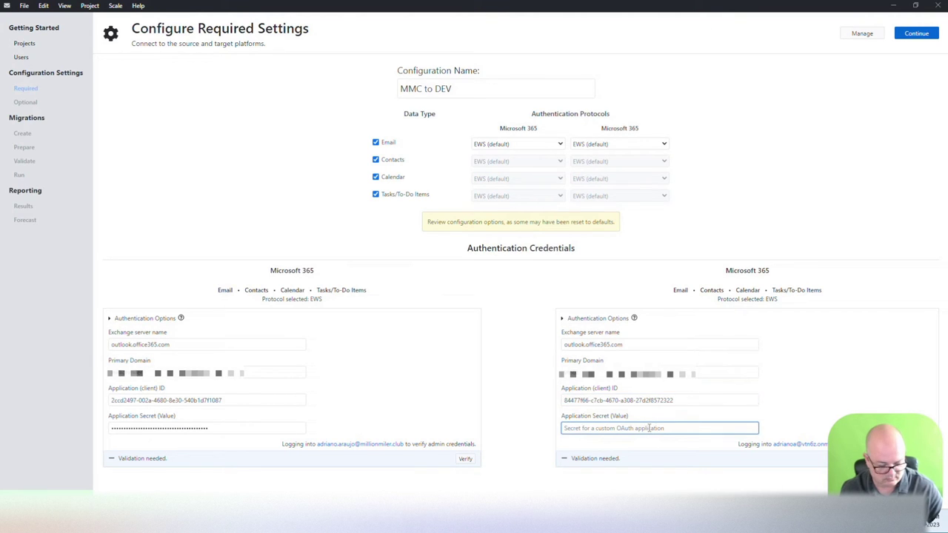
pyautogui.hotkey('ctrl', 'v')
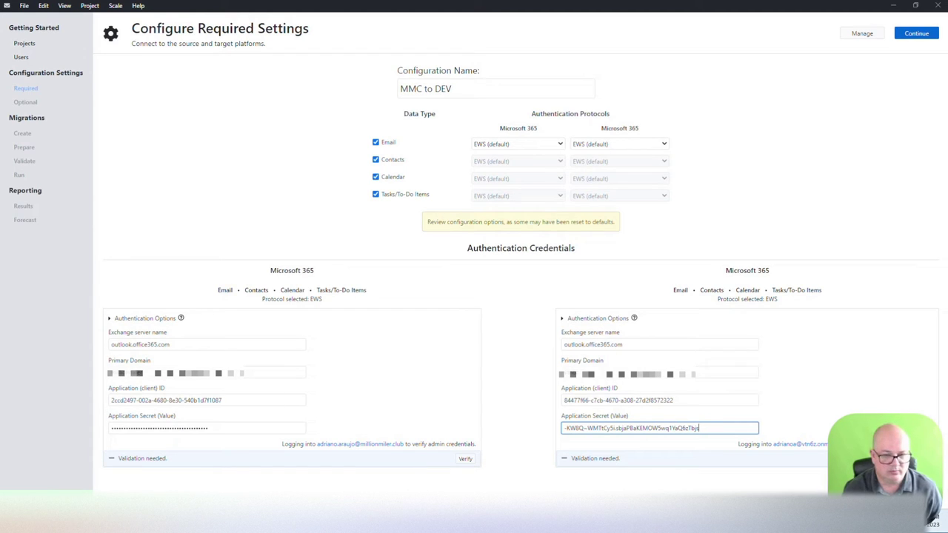
# Step: Verify the source tenant's credentials and review its logon test job's Dependencies, Result, Description and Inputs
pyautogui.click(466, 460)
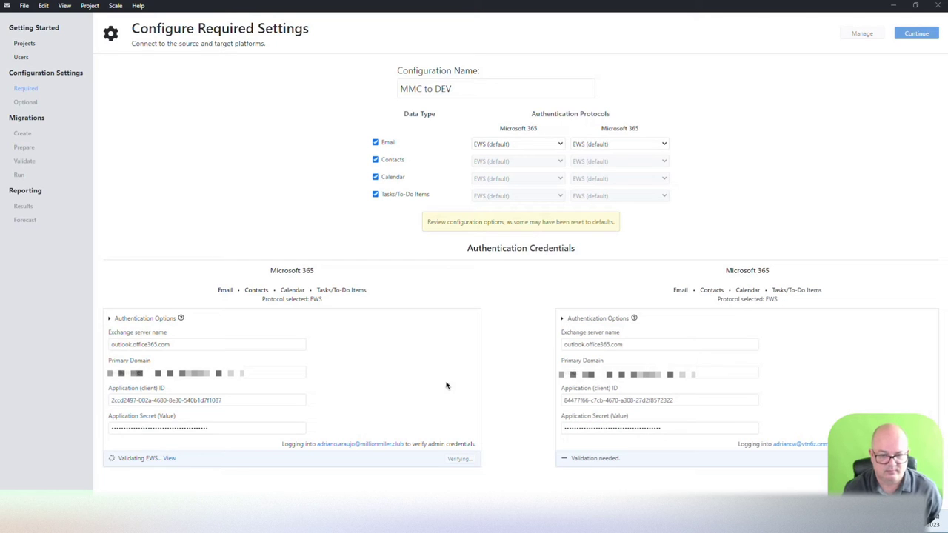
pyautogui.click(169, 459)
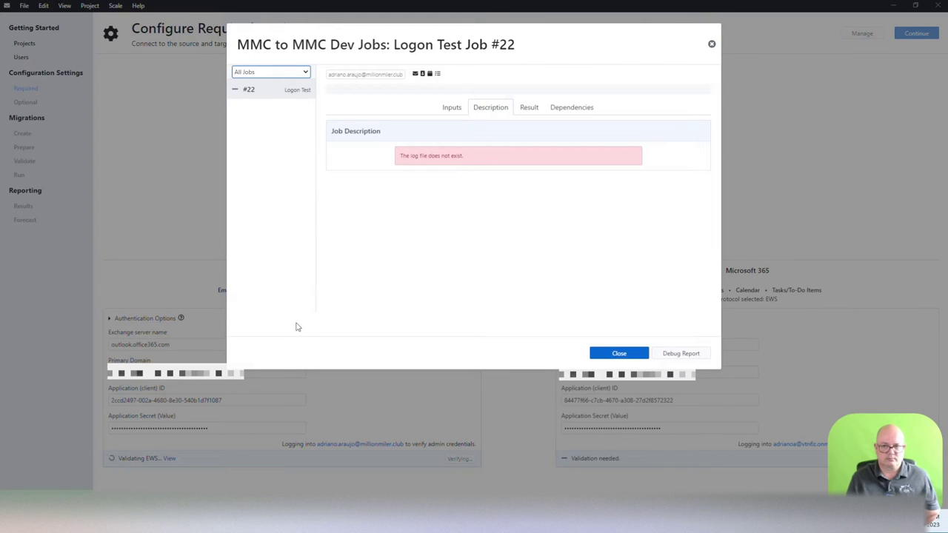
pyautogui.click(584, 107)
pyautogui.click(529, 107)
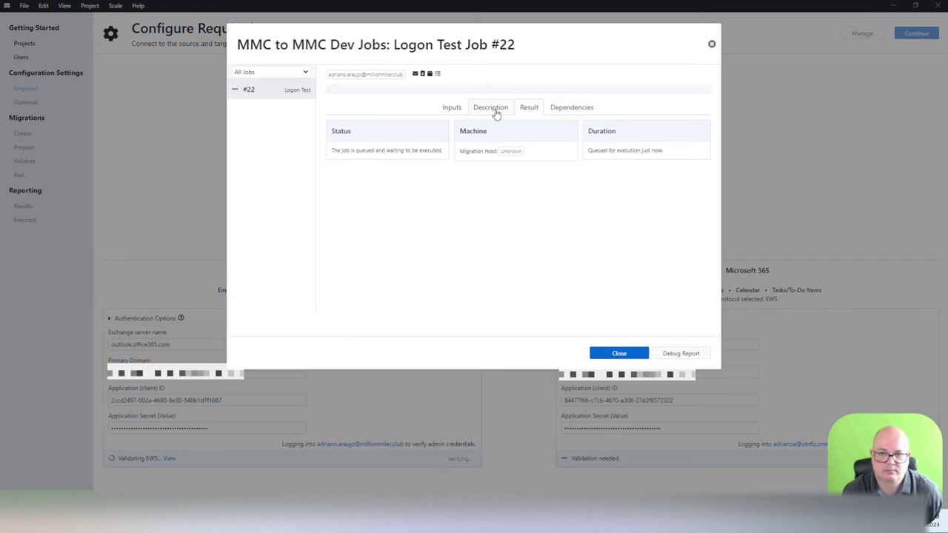
pyautogui.click(483, 110)
pyautogui.click(457, 111)
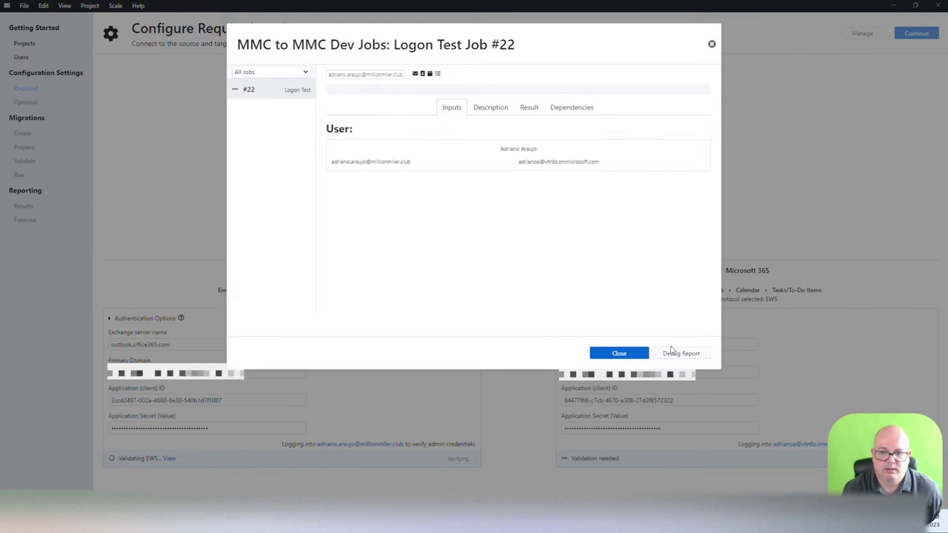
pyautogui.click(619, 353)
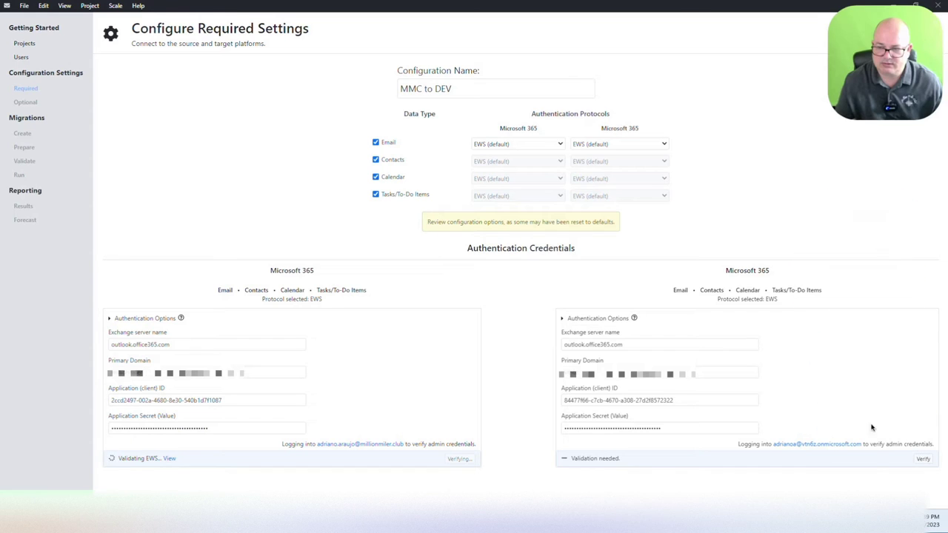
# Step: Verify the target tenant's credentials and read its logon test job's inputs and description
pyautogui.click(924, 460)
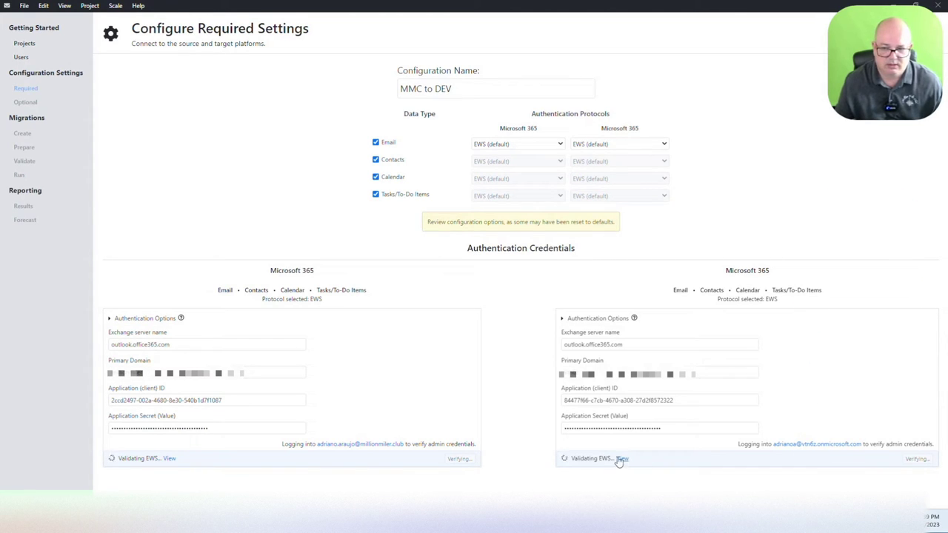
pyautogui.click(620, 459)
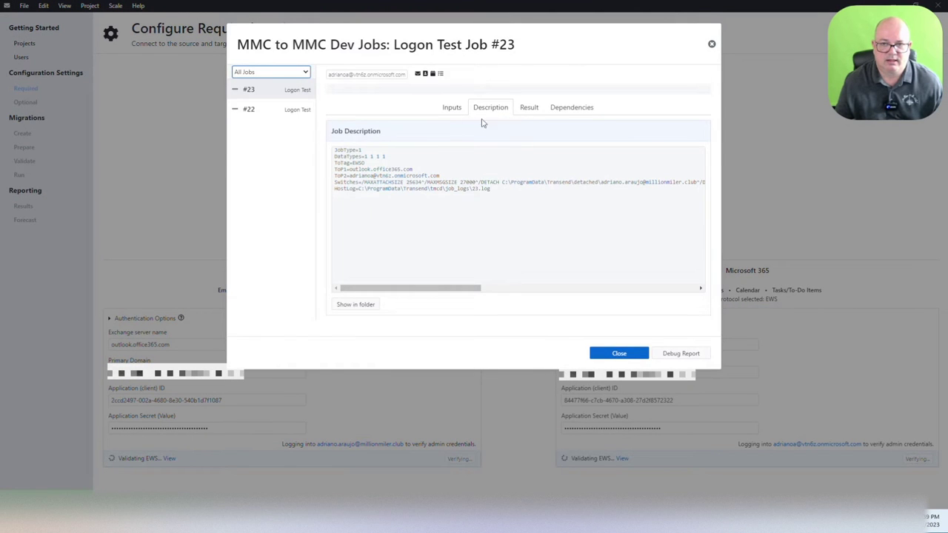
pyautogui.click(460, 111)
pyautogui.click(485, 110)
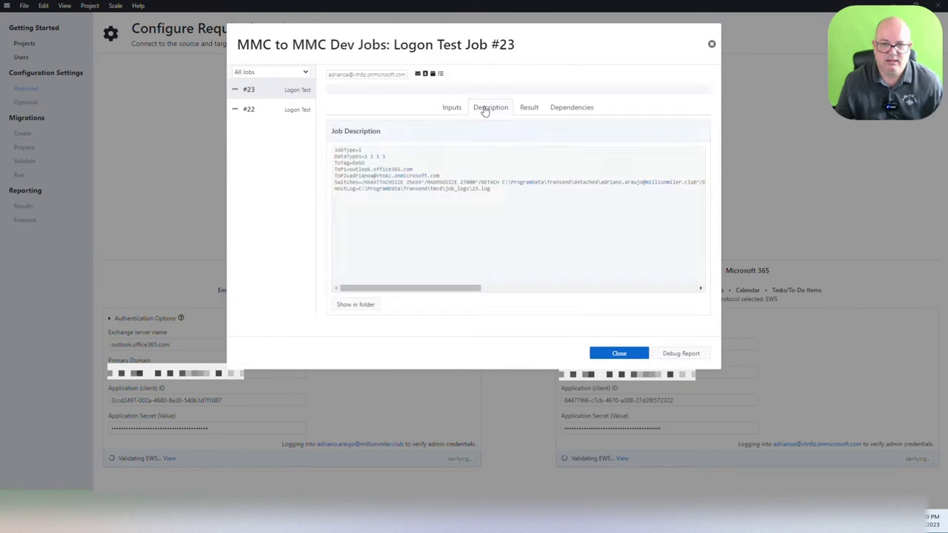
pyautogui.moveTo(523, 194); pyautogui.dragTo(321, 143)
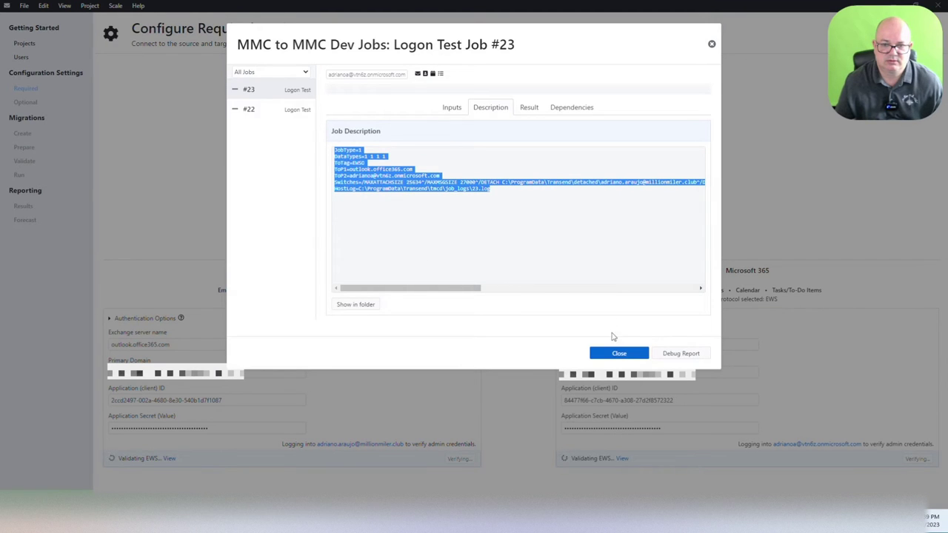
pyautogui.click(630, 354)
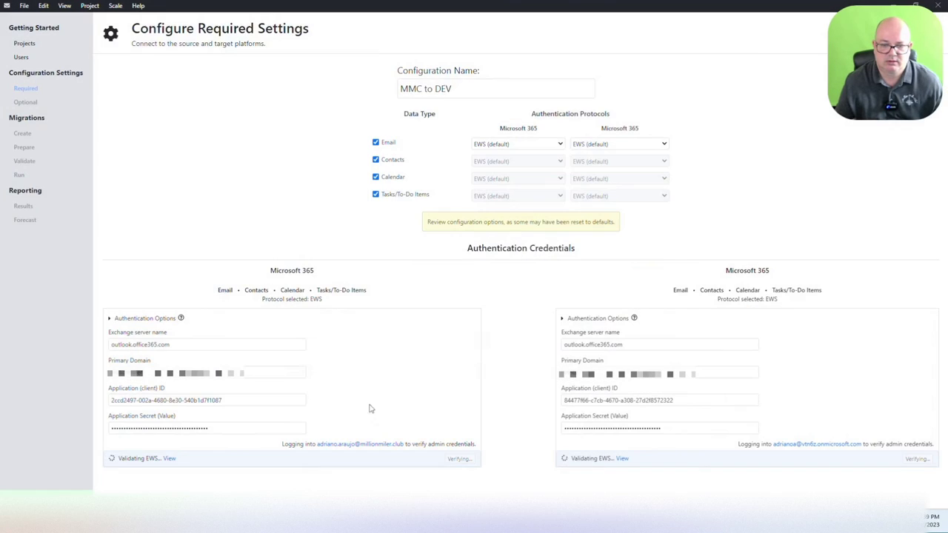
# Step: Recheck source logon test job #22's dependencies and user inputs
pyautogui.click(169, 460)
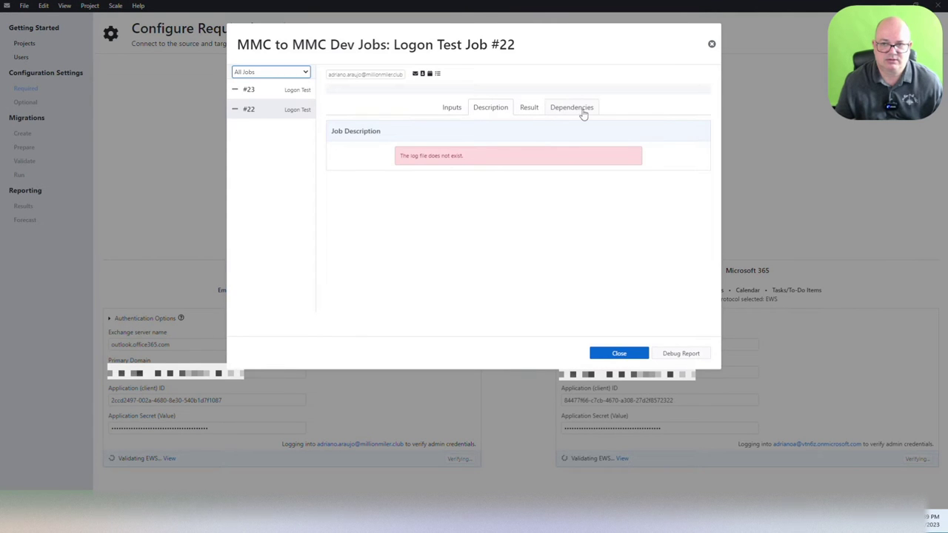
pyautogui.click(582, 111)
pyautogui.click(453, 108)
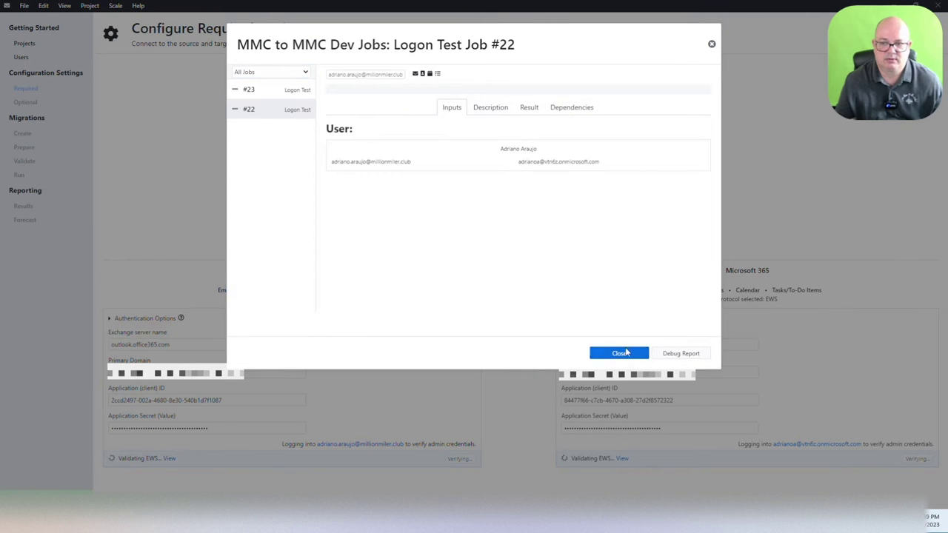
pyautogui.click(643, 352)
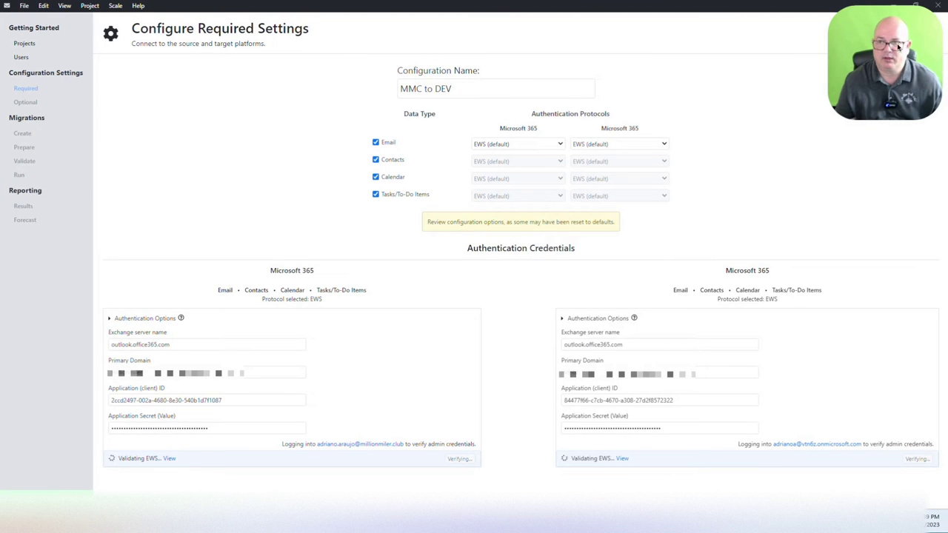
# Step: View the Migration Machines list from Scale > Remote Machines and close it
pyautogui.moveTo(899, 46)
pyautogui.mouseDown()
pyautogui.moveTo(911, 399)
pyautogui.moveTo(884, 419)
pyautogui.moveTo(895, 342)
pyautogui.moveTo(901, 408)
pyautogui.moveTo(864, 177)
pyautogui.moveTo(899, 46)
pyautogui.mouseUp()
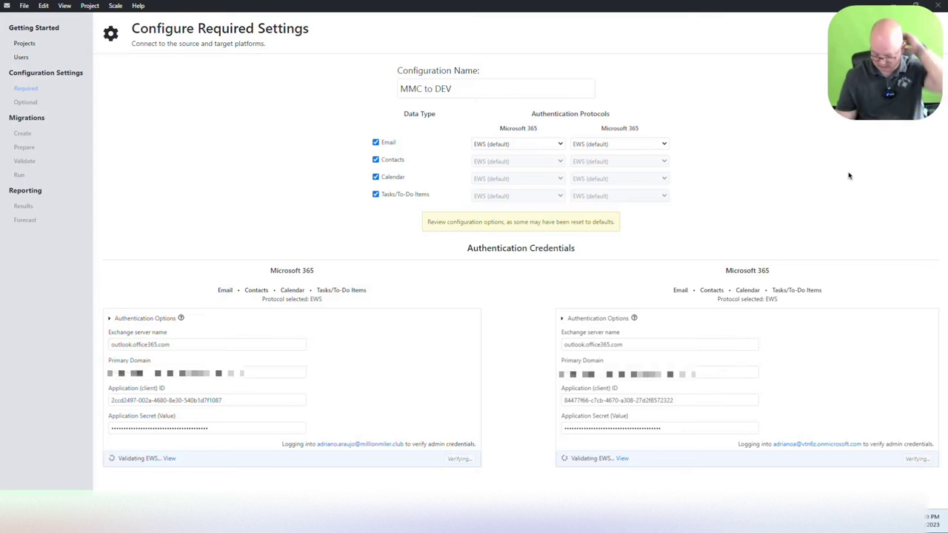
pyautogui.moveTo(859, 104); pyautogui.dragTo(879, 269)
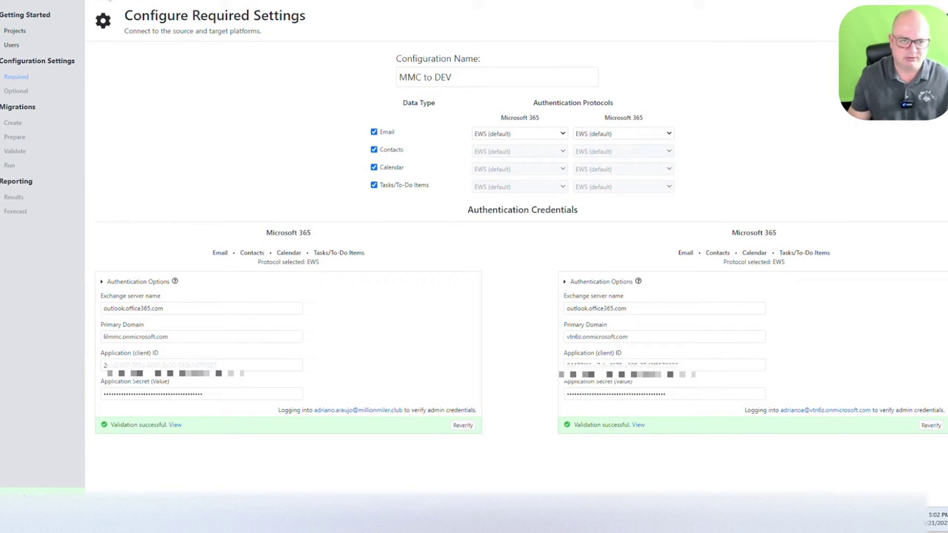
pyautogui.click(87, 2)
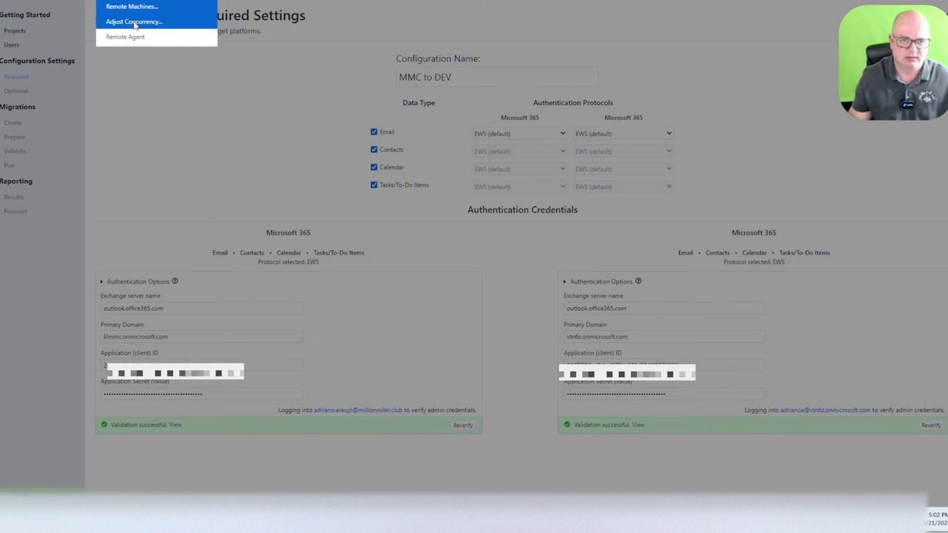
pyautogui.click(135, 7)
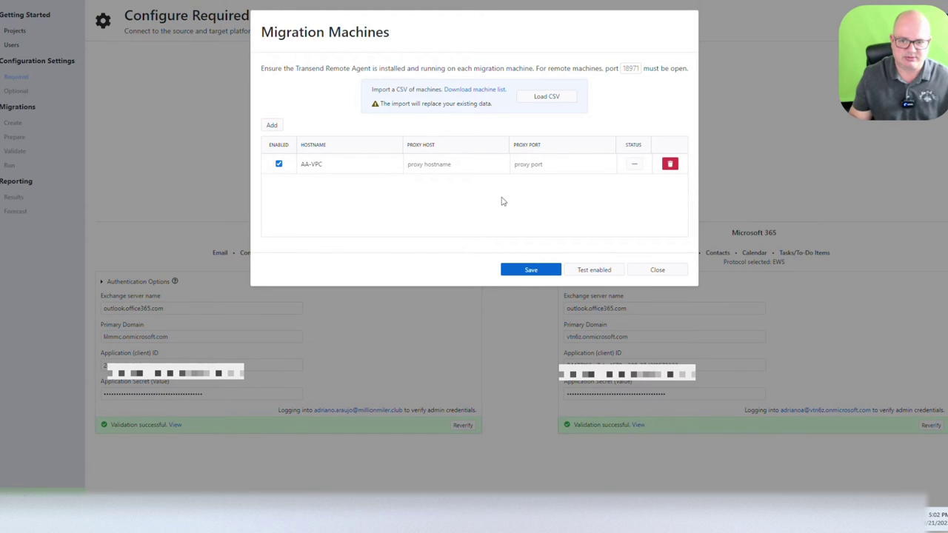
pyautogui.click(664, 271)
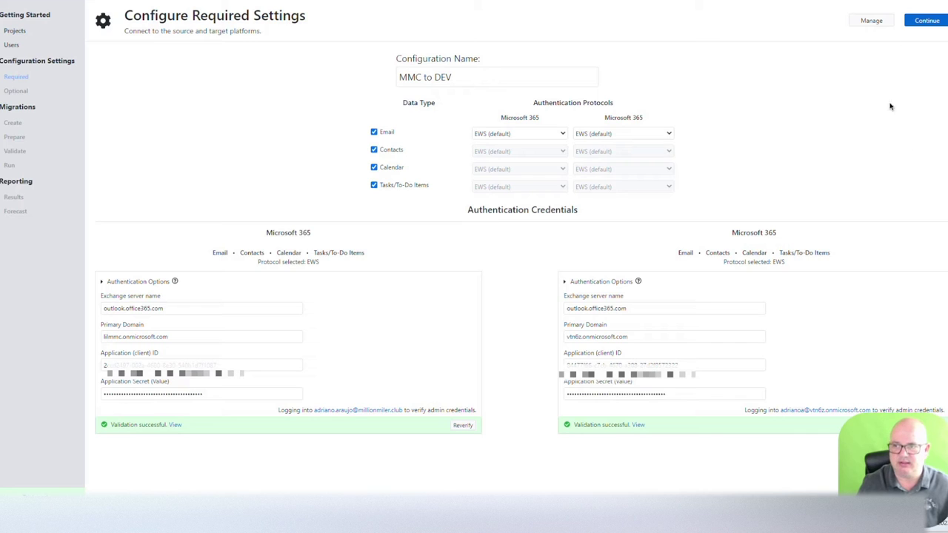
# Step: Move to optional settings and scroll through the prefilled Folder Excludes list under Exclude Select Folders
pyautogui.click(920, 22)
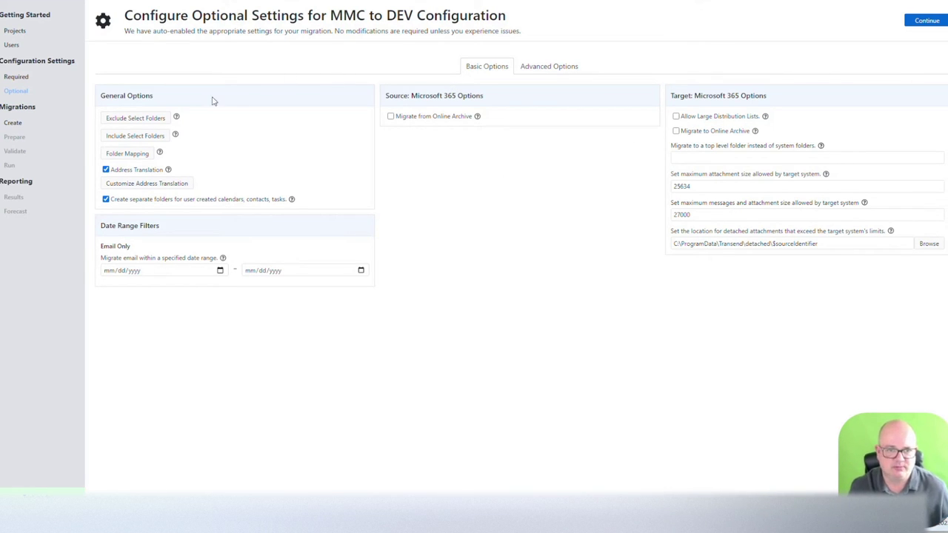
pyautogui.click(139, 119)
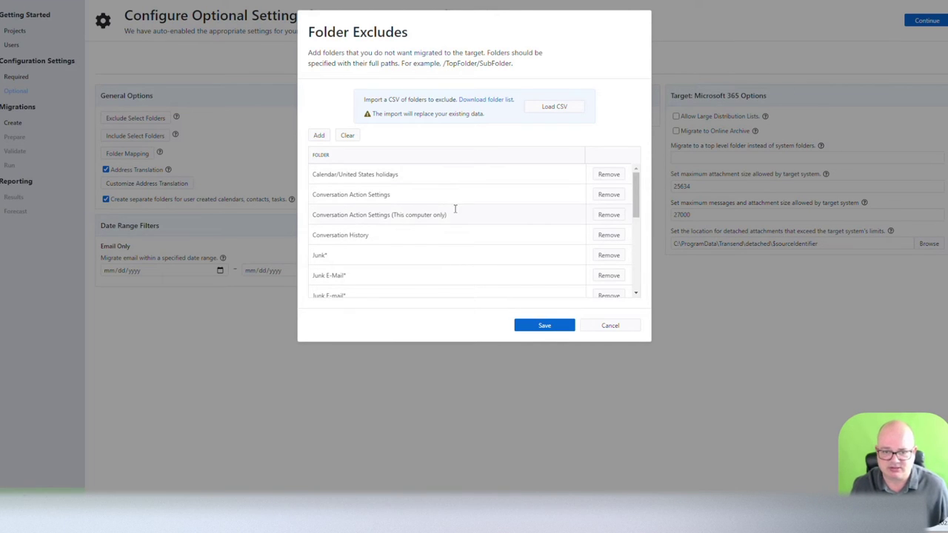
pyautogui.scroll(-1, 342, 244)
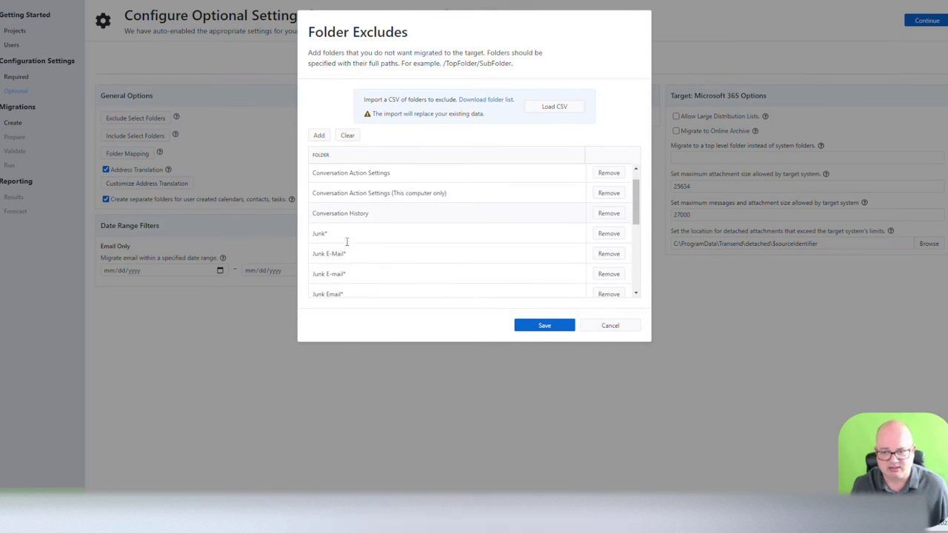
pyautogui.scroll(-2, 347, 241)
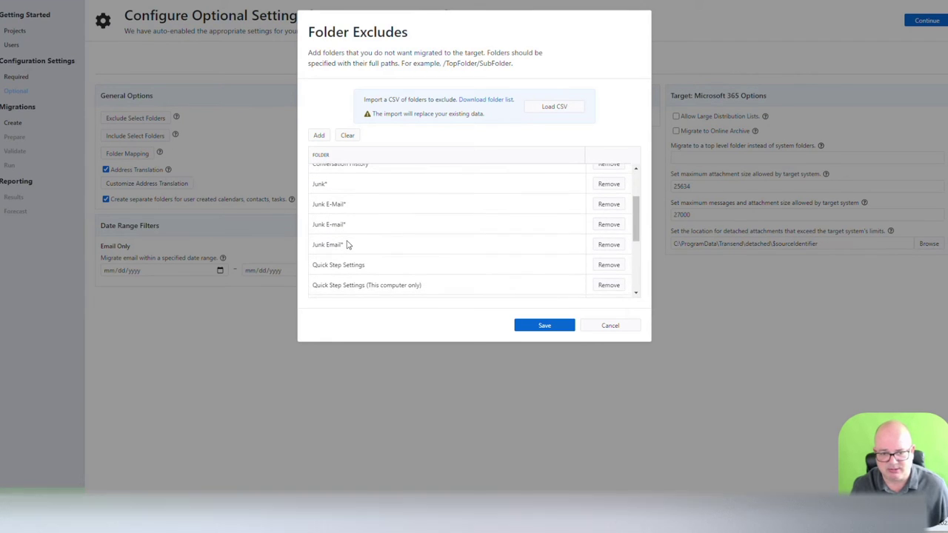
pyautogui.scroll(-5, 348, 244)
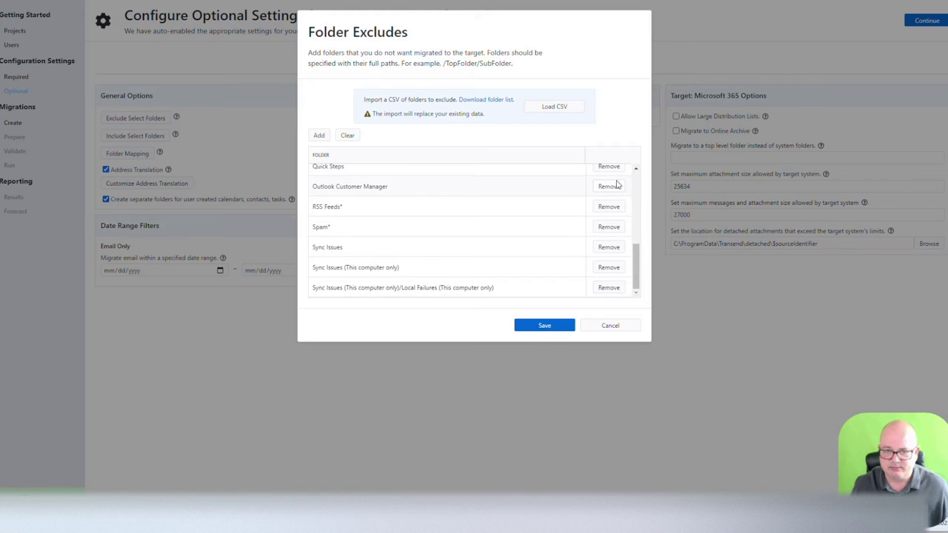
pyautogui.scroll(10, 459, 178)
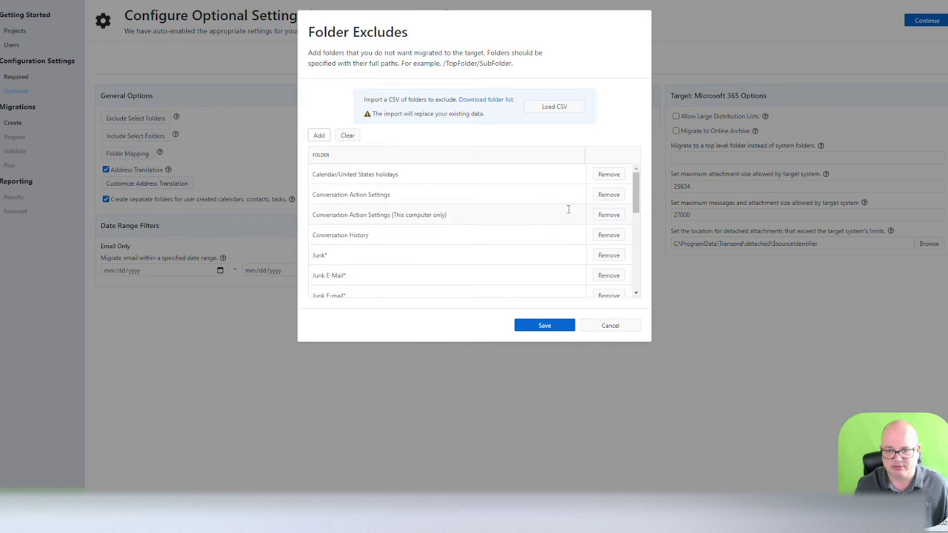
# Step: Cancel Folder Excludes and check that Include Select Folders is empty, leaving it unchanged
pyautogui.click(616, 328)
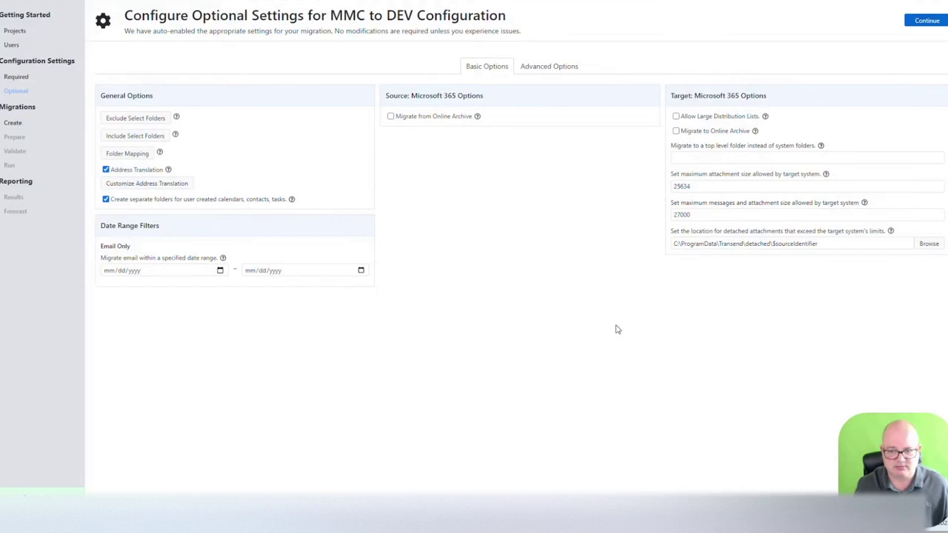
pyautogui.click(136, 137)
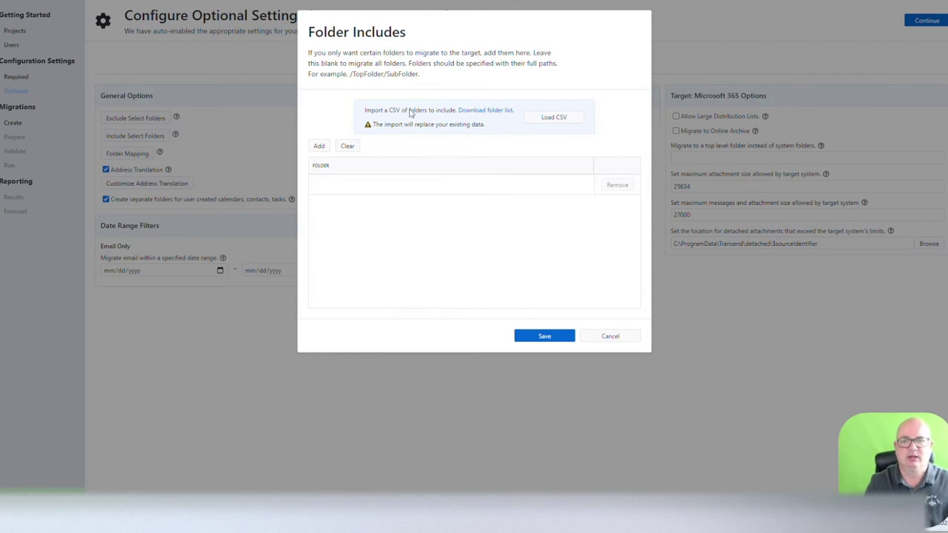
pyautogui.click(628, 337)
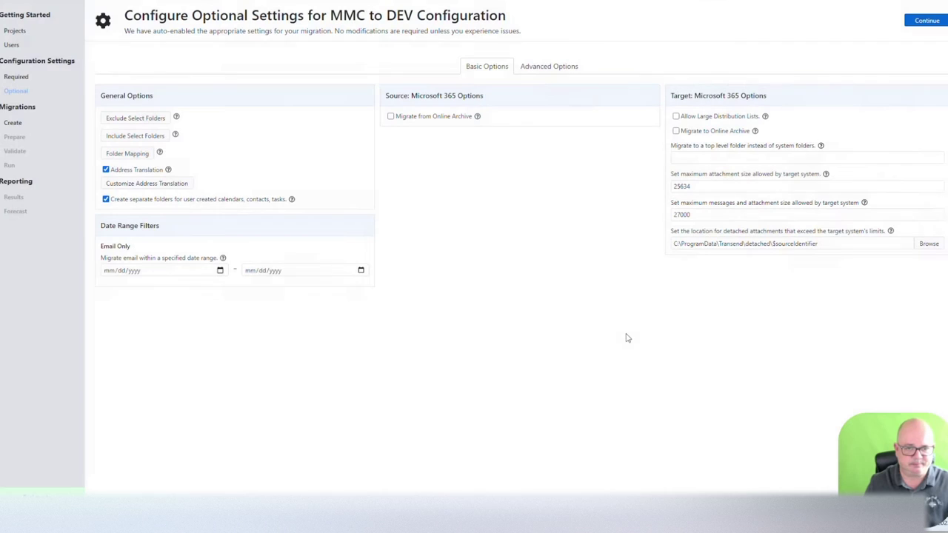
# Step: Review the default Folder Mapping and the empty address translation table, cancelling both
pyautogui.click(124, 154)
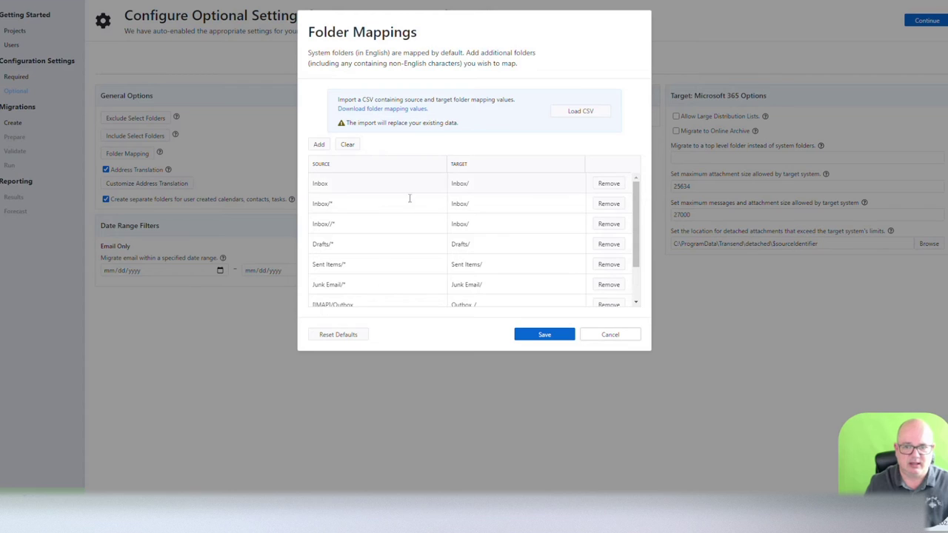
pyautogui.scroll(-1, 486, 226)
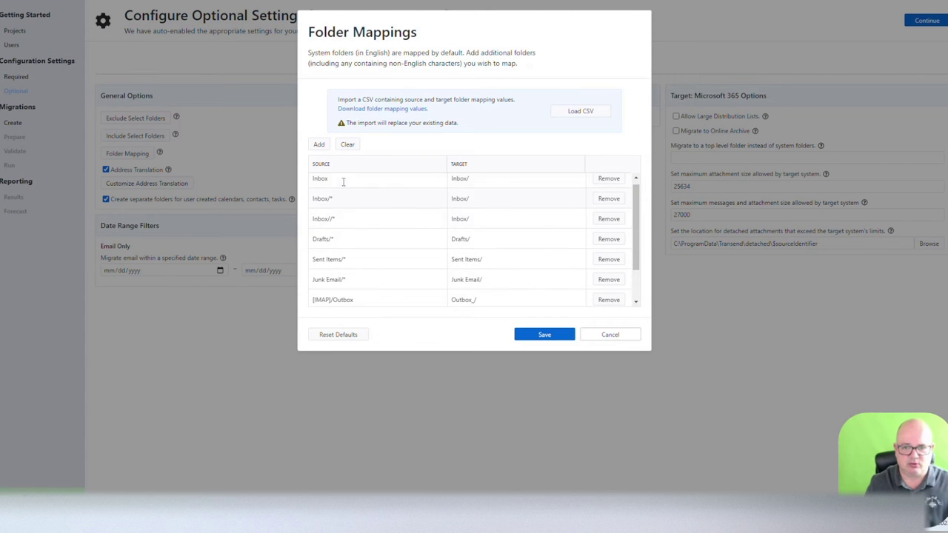
pyautogui.scroll(-2, 514, 220)
pyautogui.scroll(3, 489, 222)
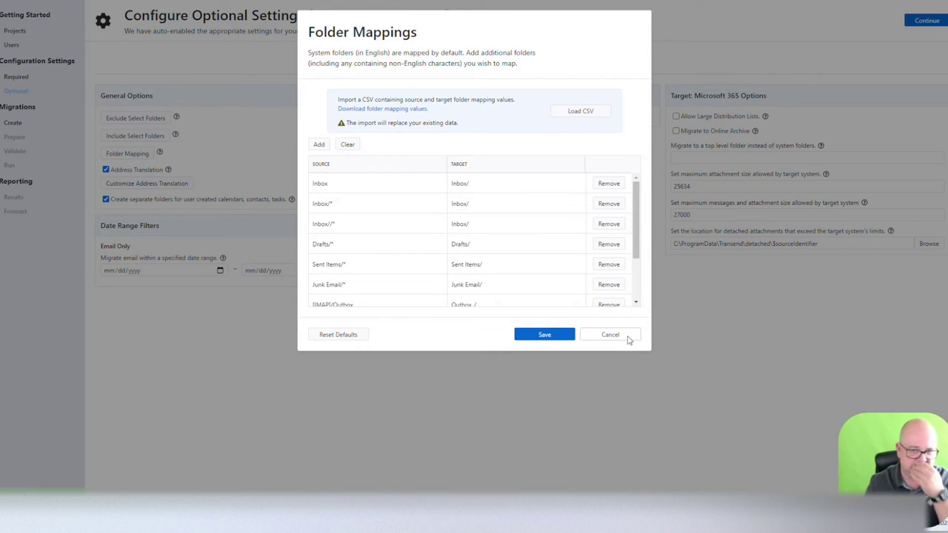
pyautogui.click(628, 338)
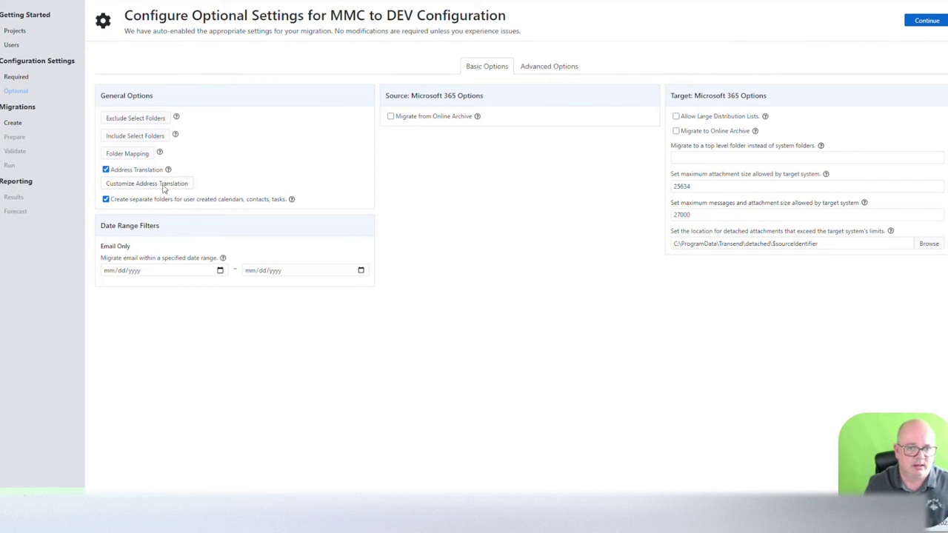
pyautogui.click(129, 185)
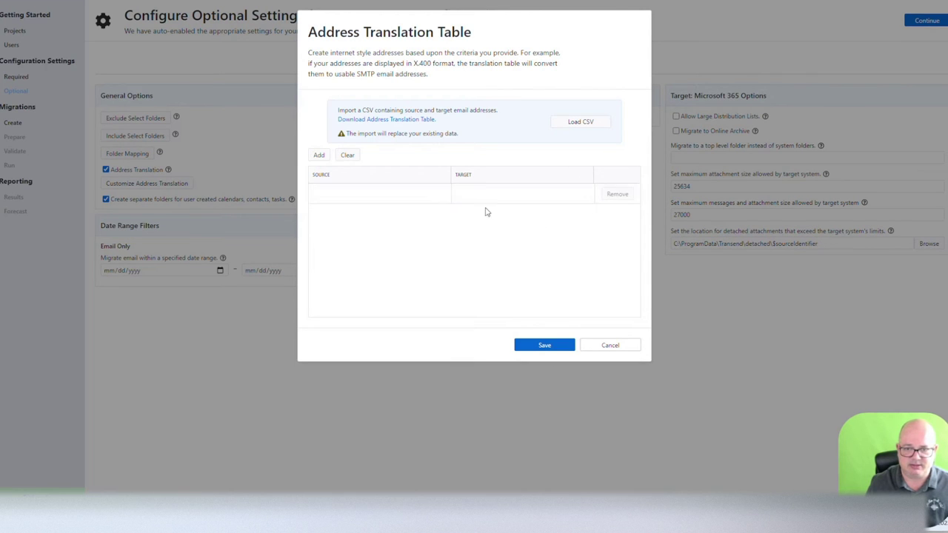
pyautogui.click(610, 345)
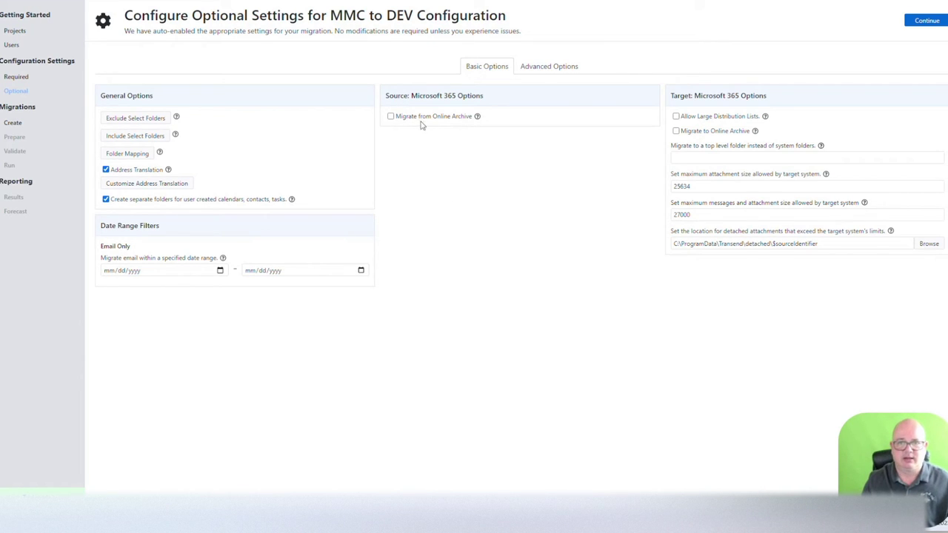
pyautogui.moveTo(478, 122)
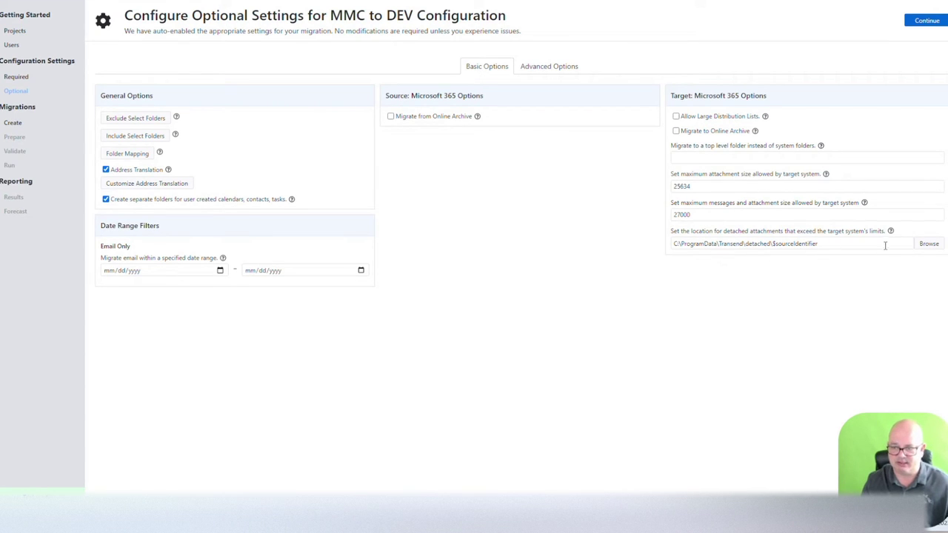
pyautogui.moveTo(836, 242); pyautogui.dragTo(661, 243)
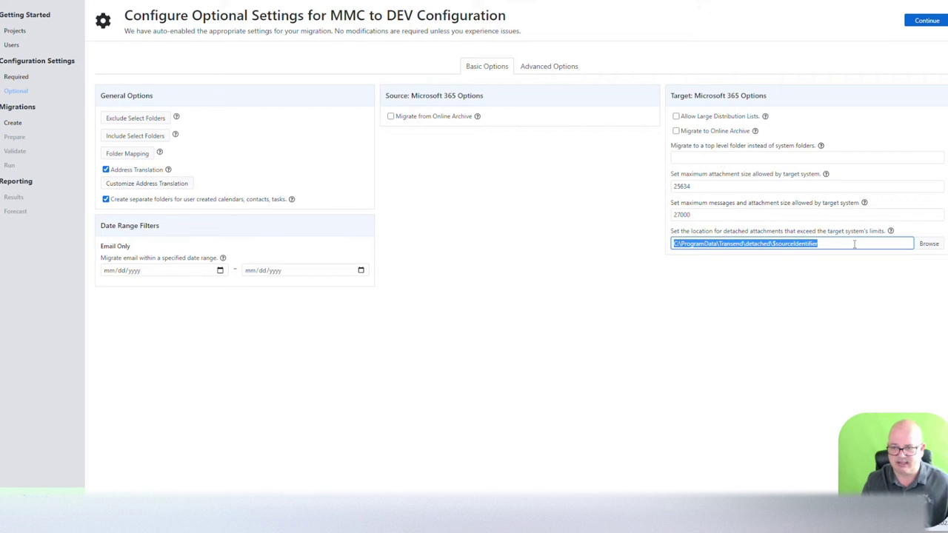
pyautogui.click(556, 69)
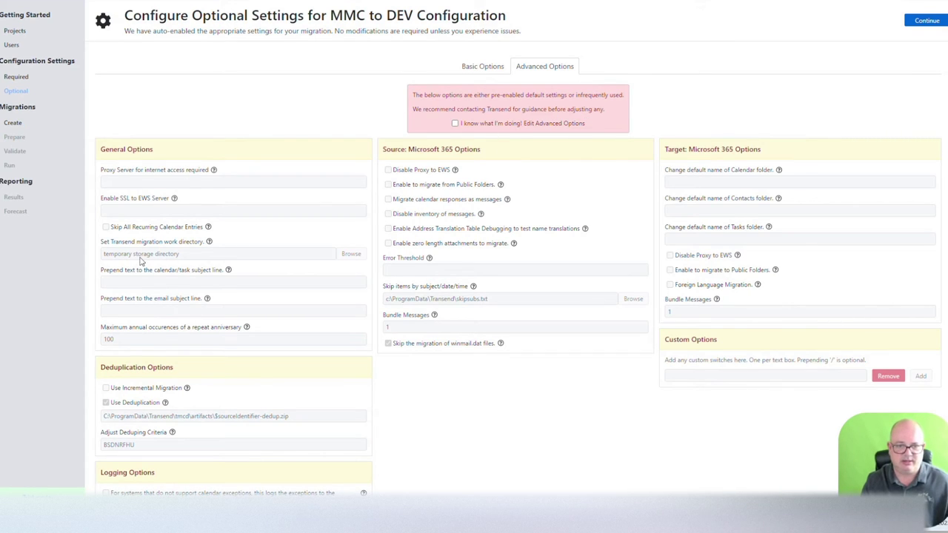
pyautogui.scroll(-2, 185, 293)
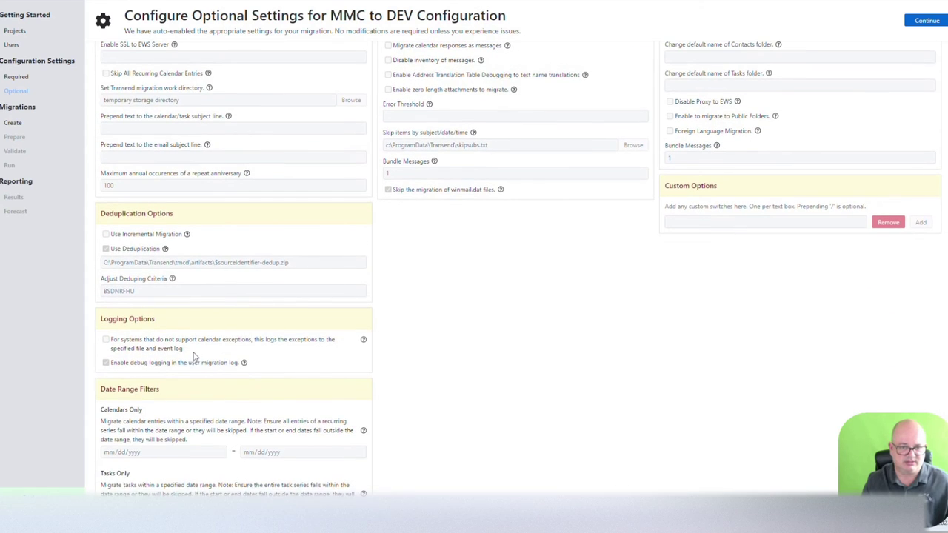
pyautogui.scroll(-1, 195, 353)
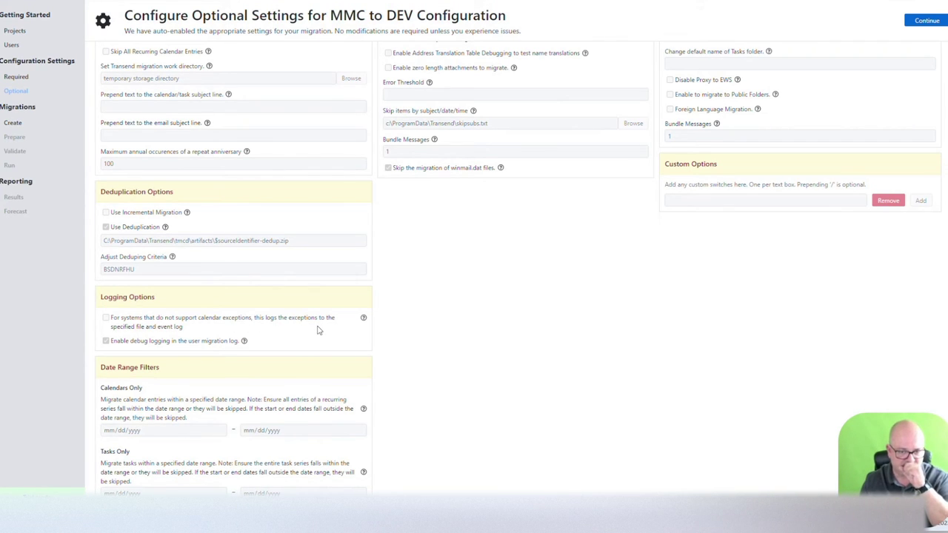
pyautogui.scroll(-3, 197, 422)
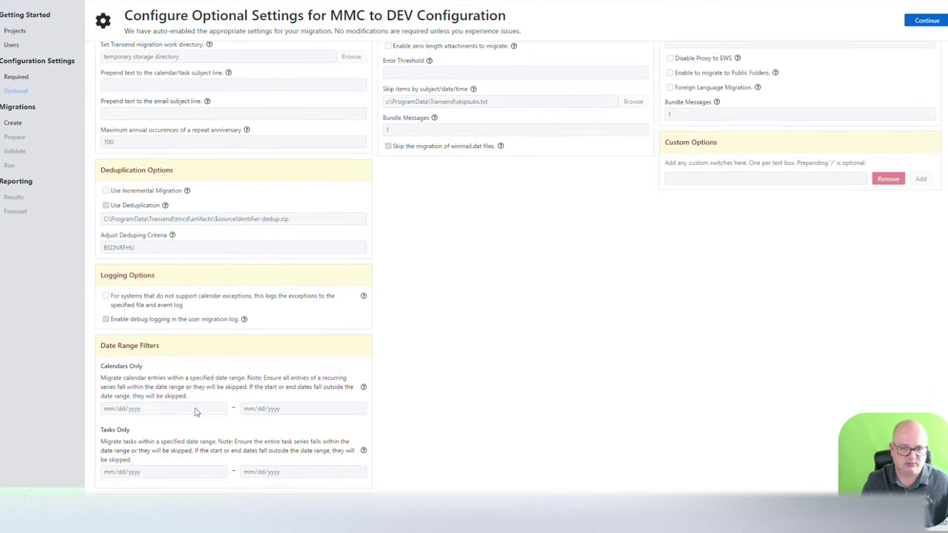
pyautogui.scroll(5, 582, 318)
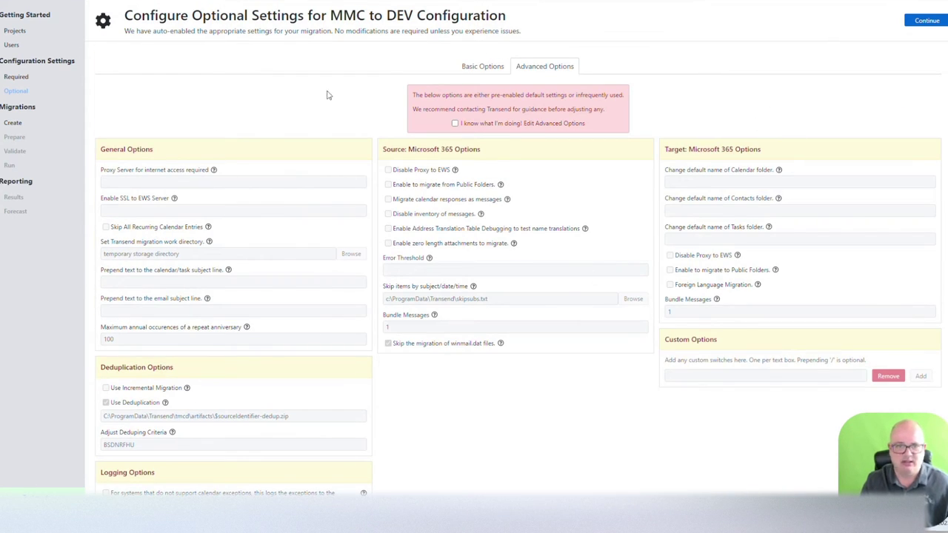
# Step: Tick the single user on Create a Migration and continue through Prepare
pyautogui.click(485, 66)
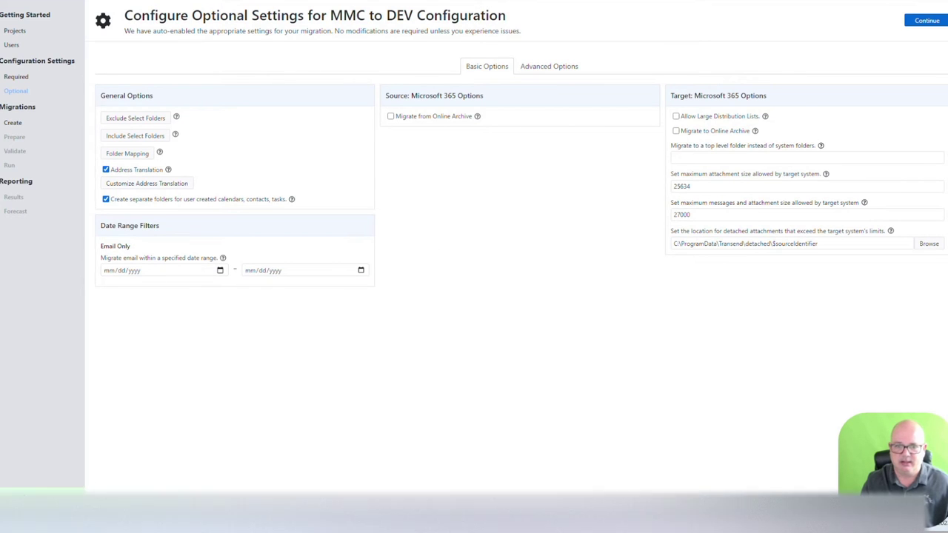
pyautogui.click(925, 21)
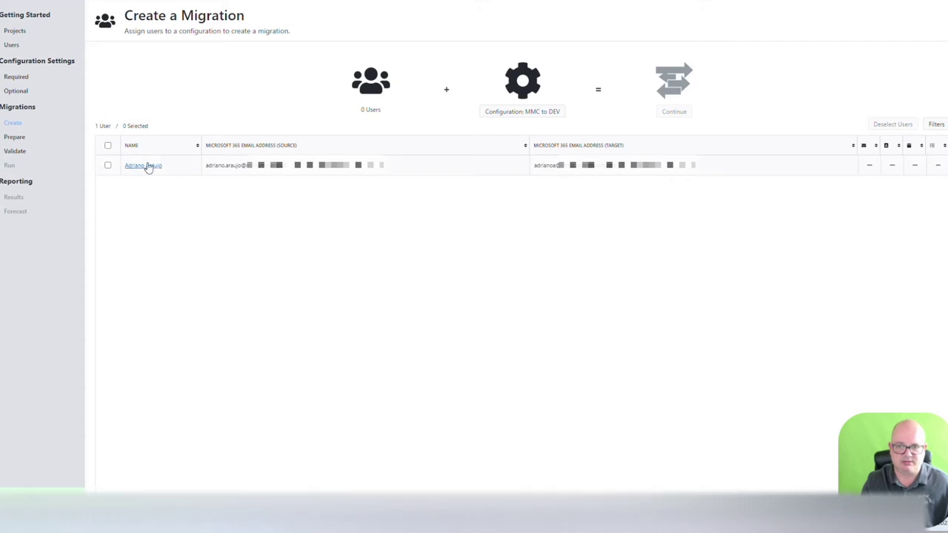
pyautogui.click(109, 166)
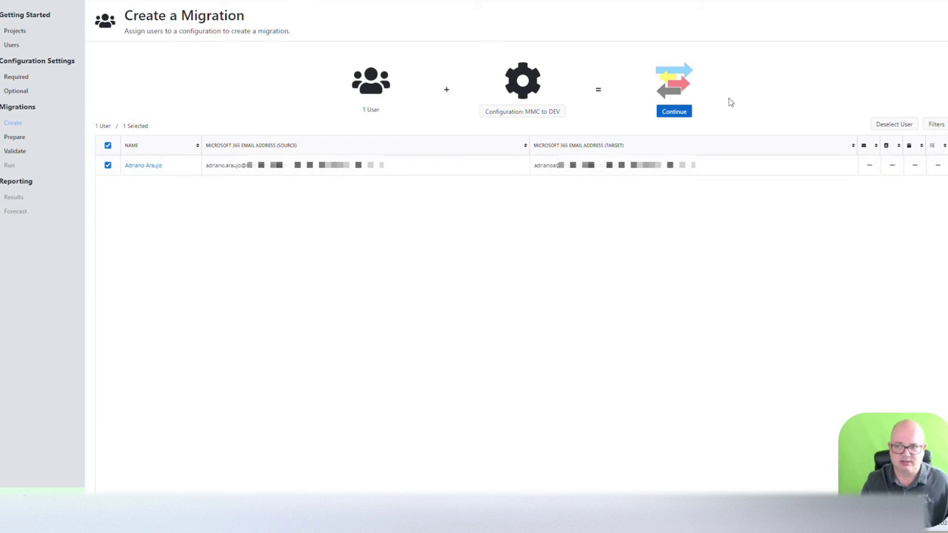
pyautogui.click(679, 112)
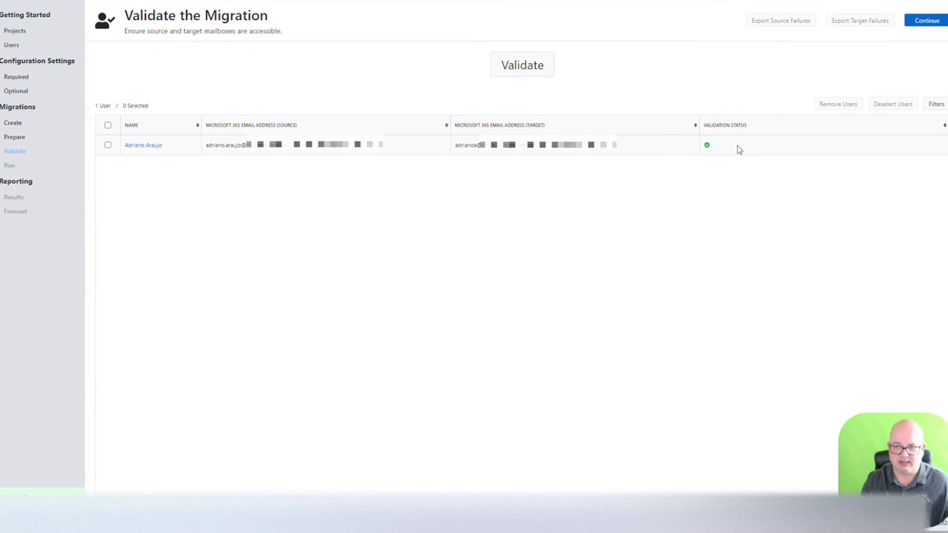
# Step: Launch Migration 2 for the selected user as a Trial run and open its results
pyautogui.click(107, 125)
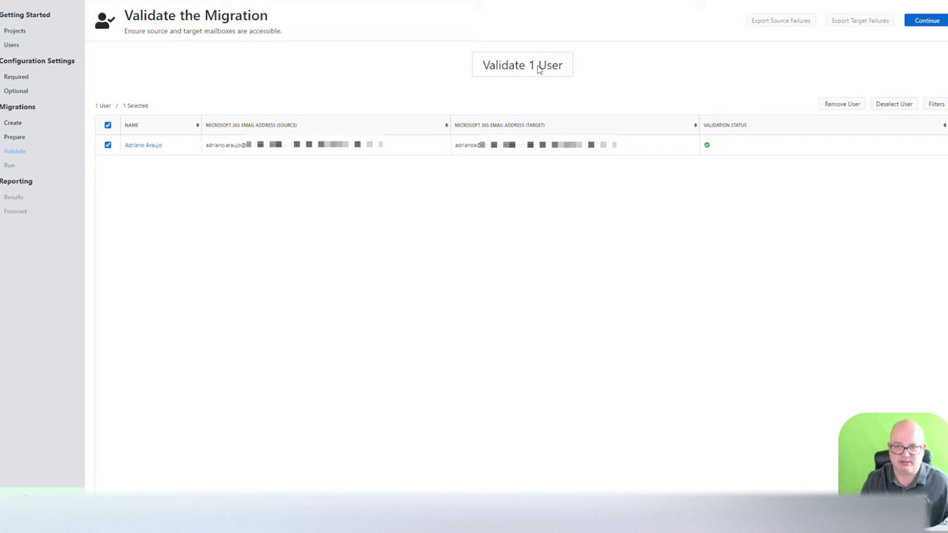
pyautogui.click(926, 20)
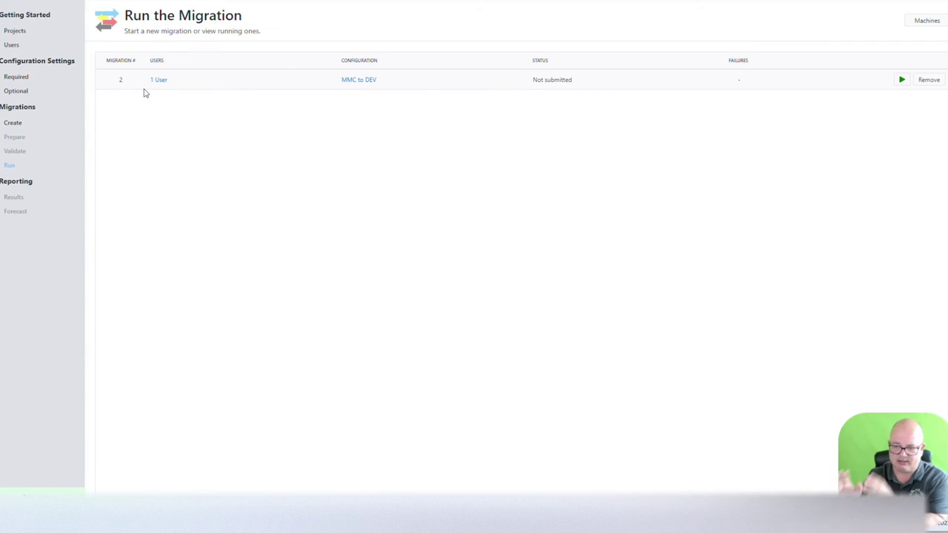
pyautogui.click(903, 81)
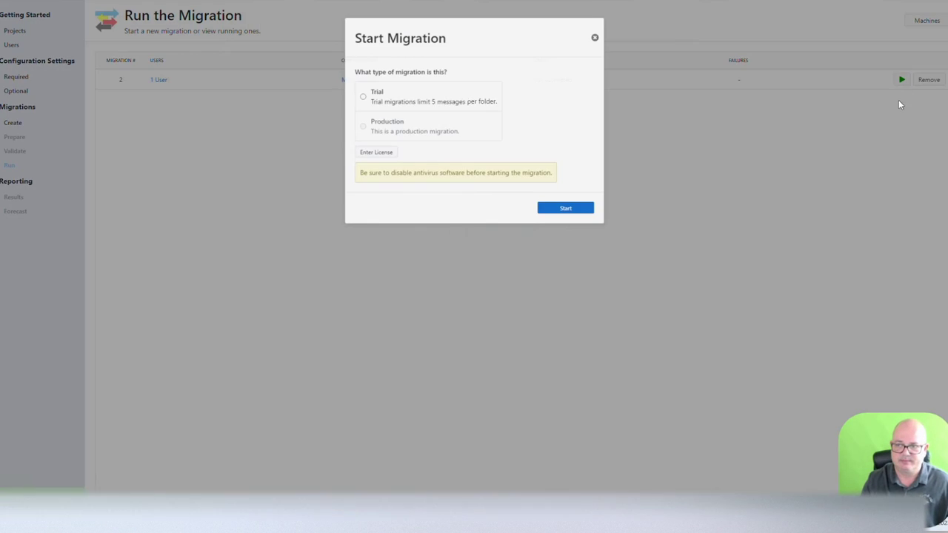
pyautogui.click(582, 215)
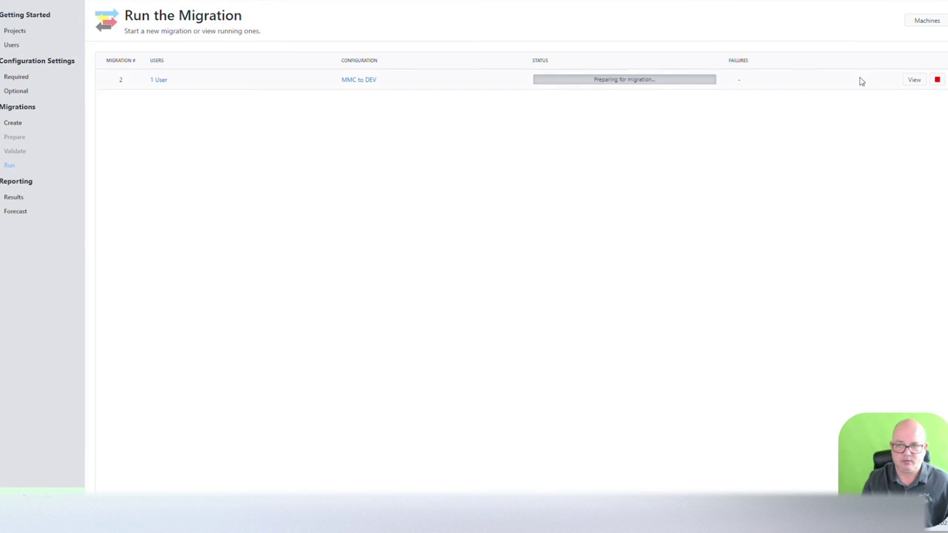
pyautogui.moveTo(537, 80)
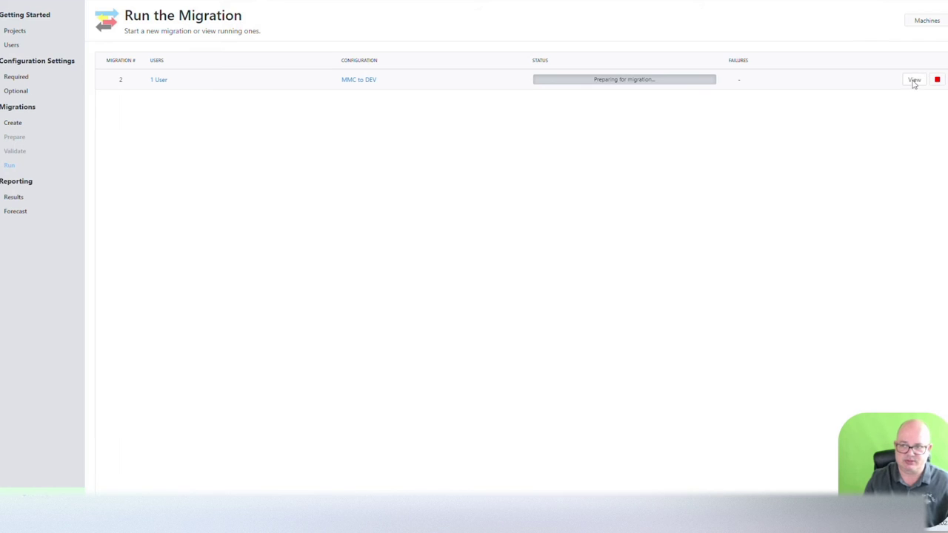
pyautogui.click(914, 81)
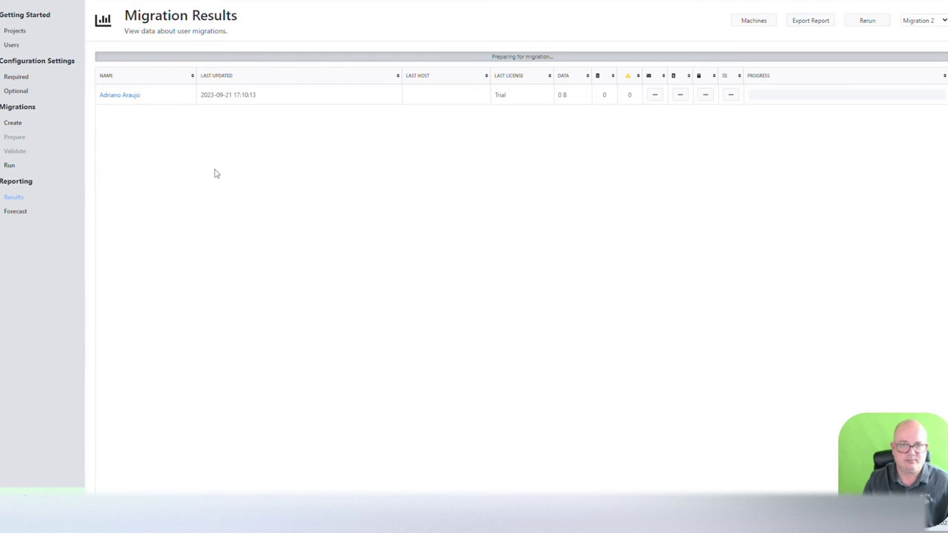
# Step: Open Migration Job #44's details from the full job list and check its inputs
pyautogui.click(121, 95)
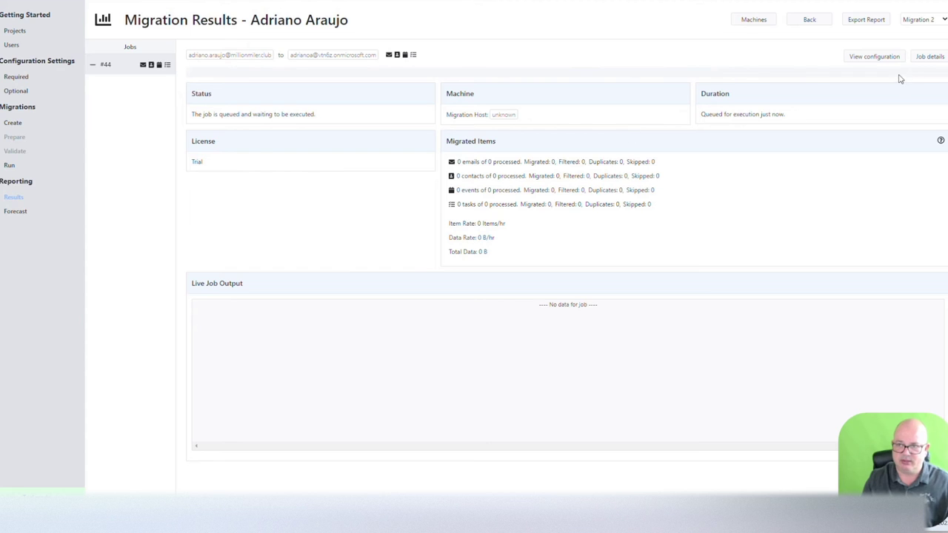
pyautogui.click(930, 57)
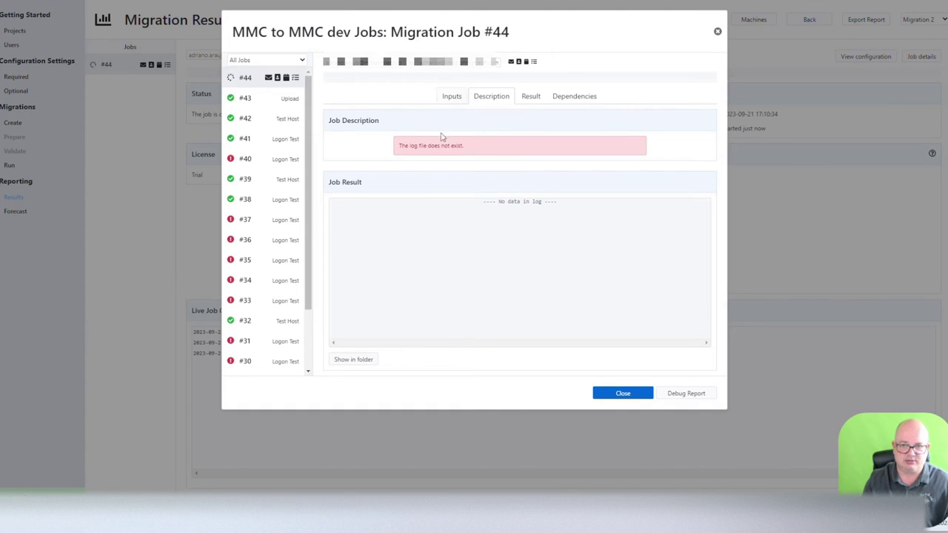
pyautogui.click(452, 96)
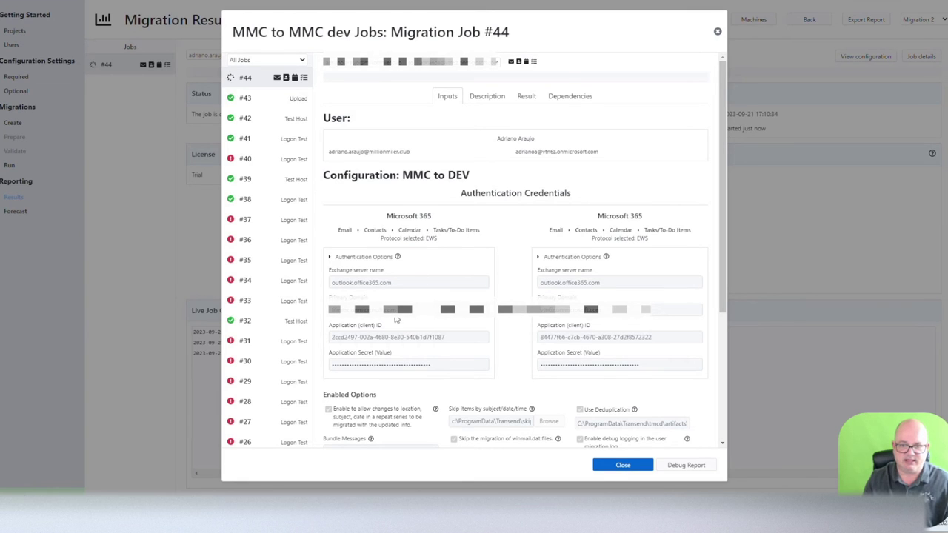
pyautogui.scroll(-5, 400, 301)
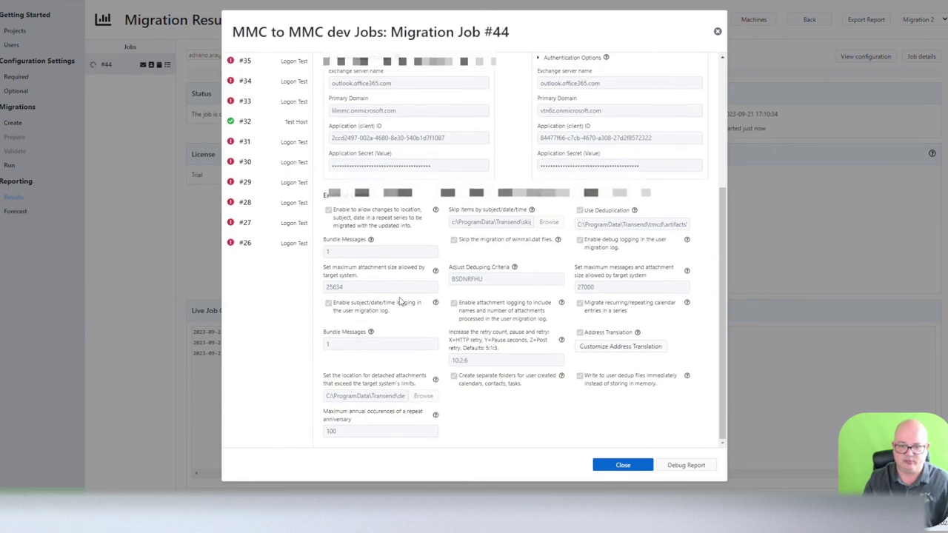
pyautogui.scroll(5, 402, 305)
# Step: Check job #44's description, results and dependencies, then close the job dialog
pyautogui.click(492, 97)
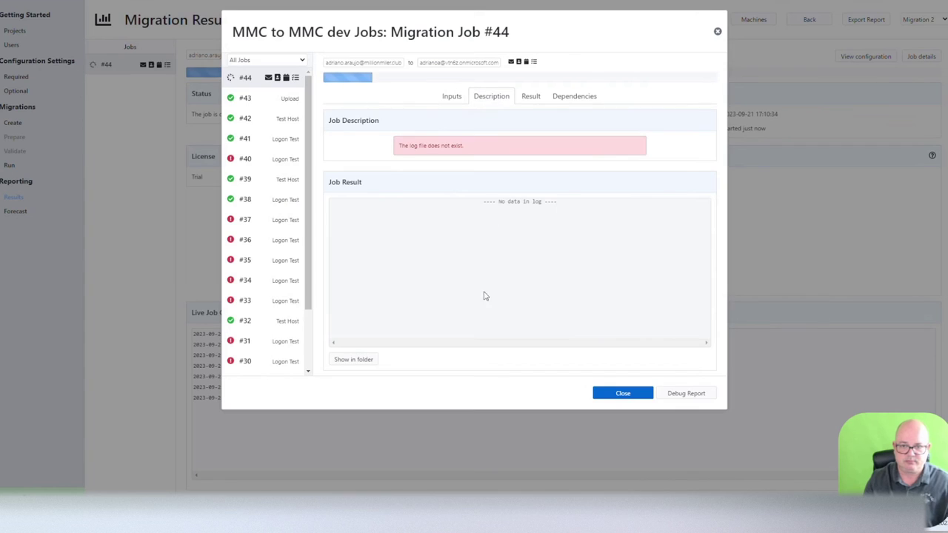
pyautogui.click(532, 97)
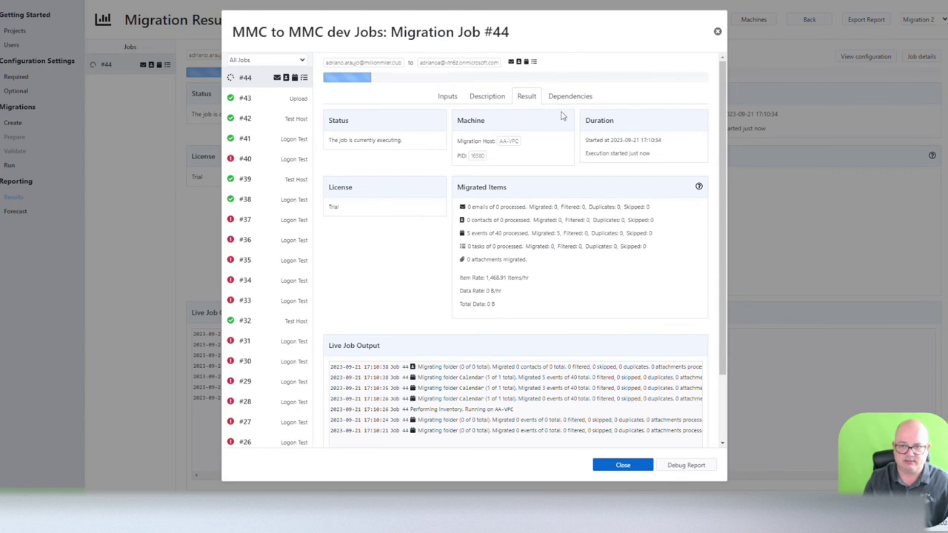
pyautogui.scroll(-1, 489, 379)
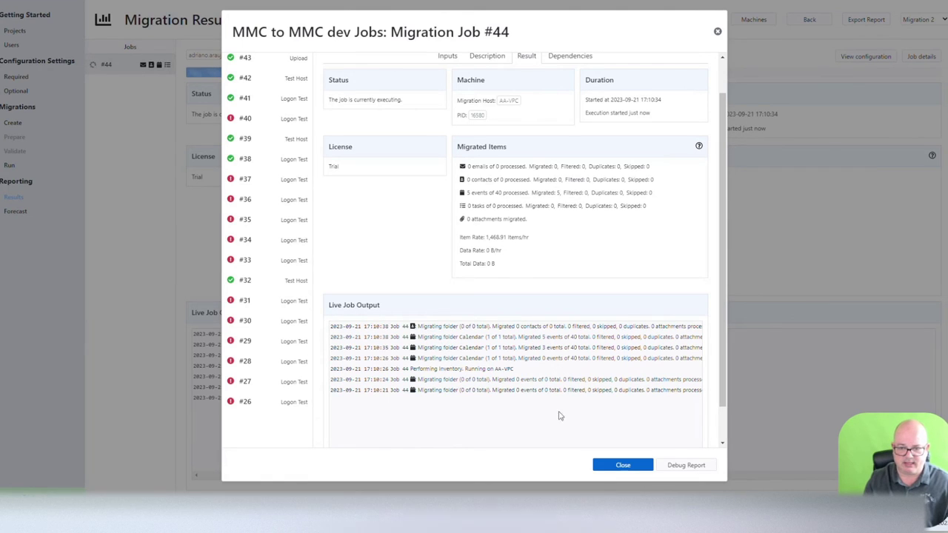
pyautogui.click(574, 60)
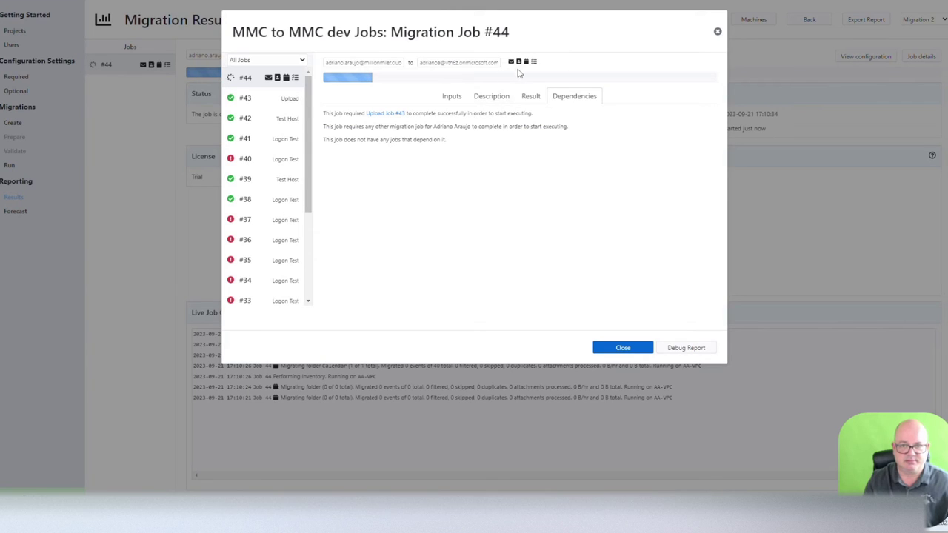
pyautogui.click(531, 96)
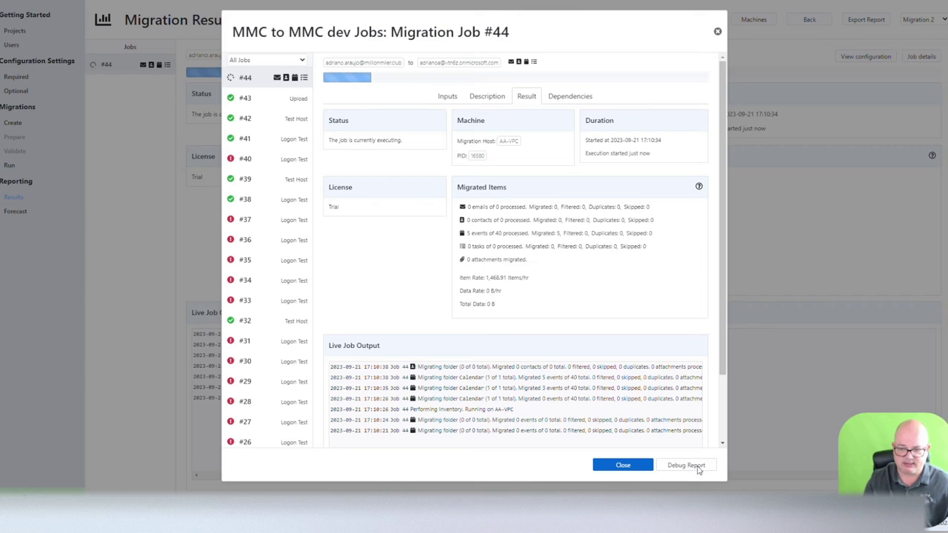
pyautogui.click(717, 31)
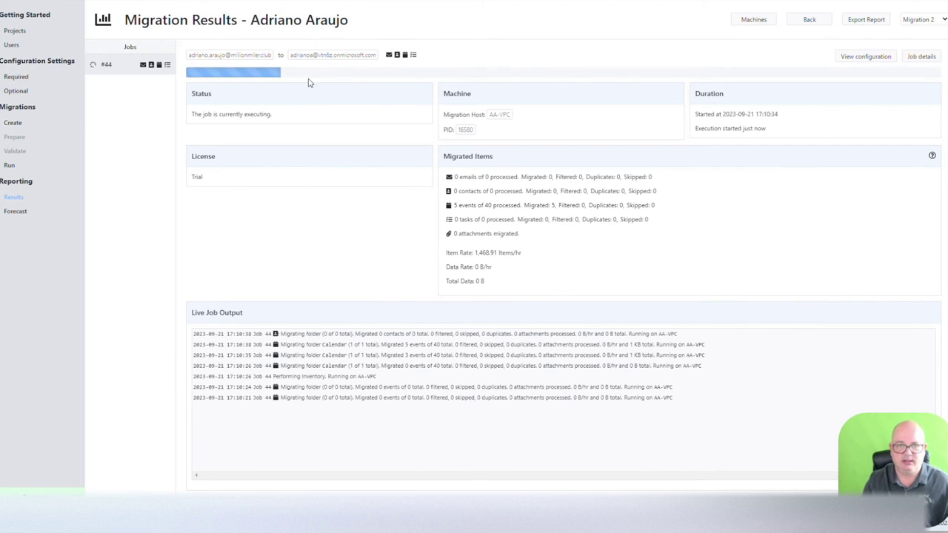
# Step: Bring up the Windows taskbar context menu that lists Task Manager
pyautogui.moveTo(201, 78)
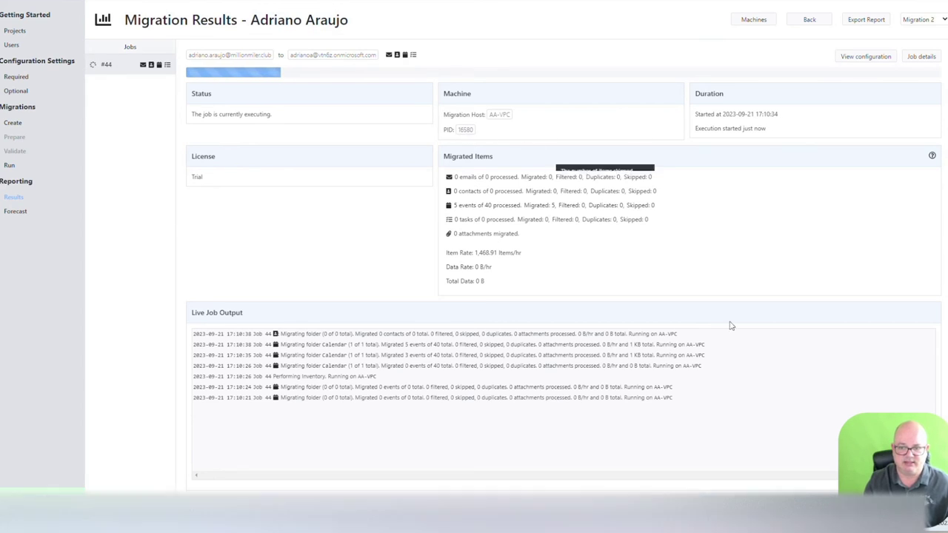
pyautogui.rightClick(783, 518)
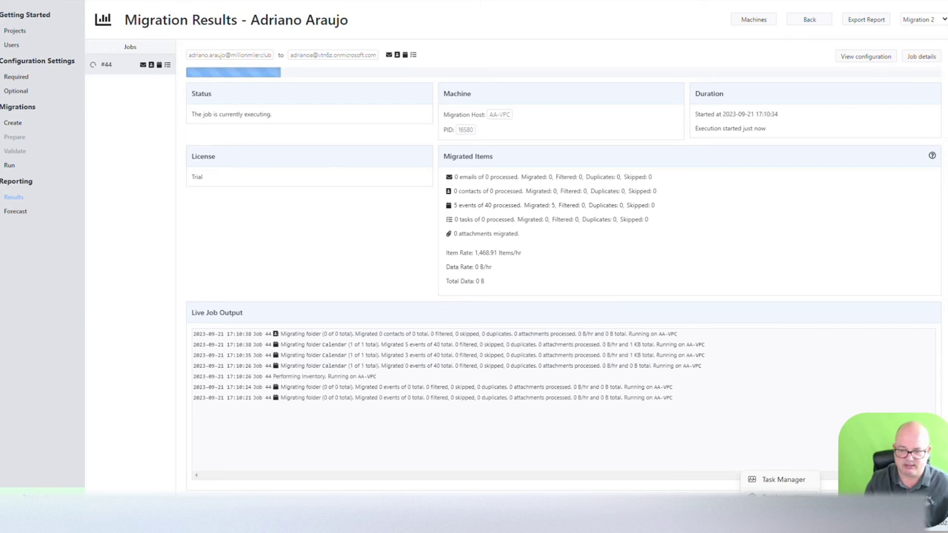
# Step: Open Task Manager's Details list sorted by PID
pyautogui.click(775, 481)
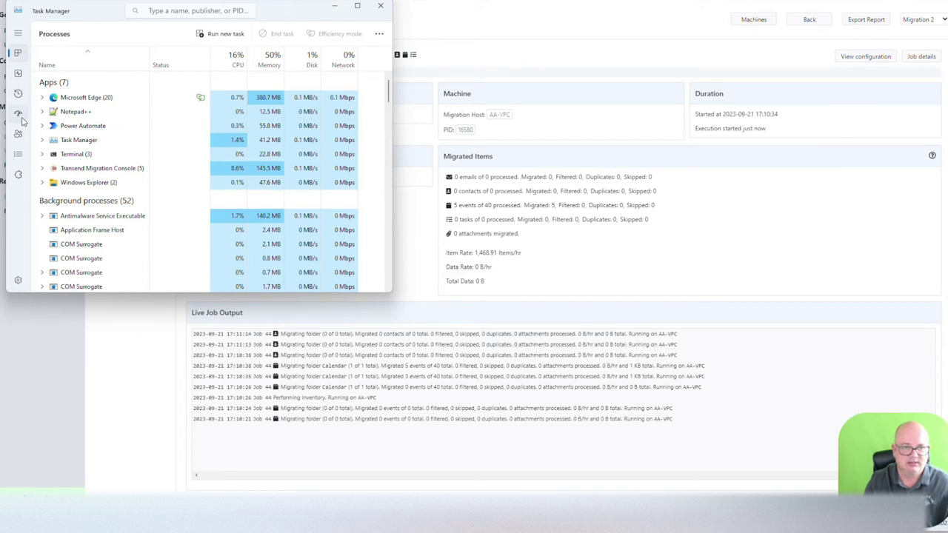
pyautogui.click(19, 152)
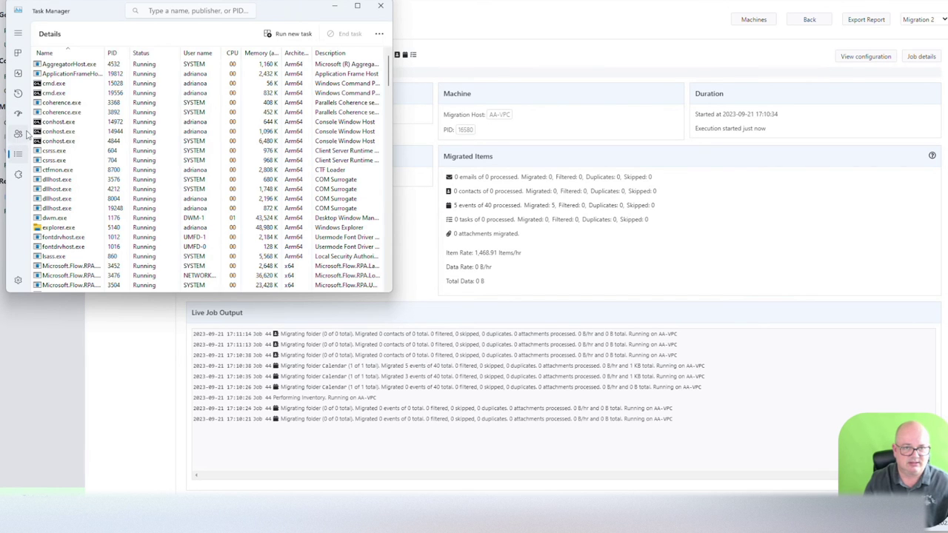
pyautogui.click(114, 52)
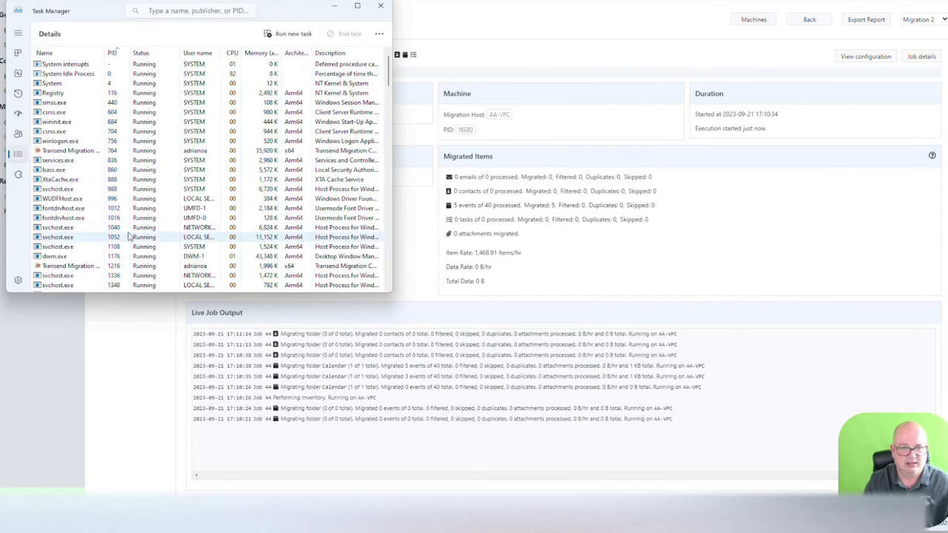
# Step: Locate and select the tmcmd.exe process, PID 16580, then return to the console
pyautogui.scroll(-5, 133, 152)
pyautogui.scroll(-2, 119, 287)
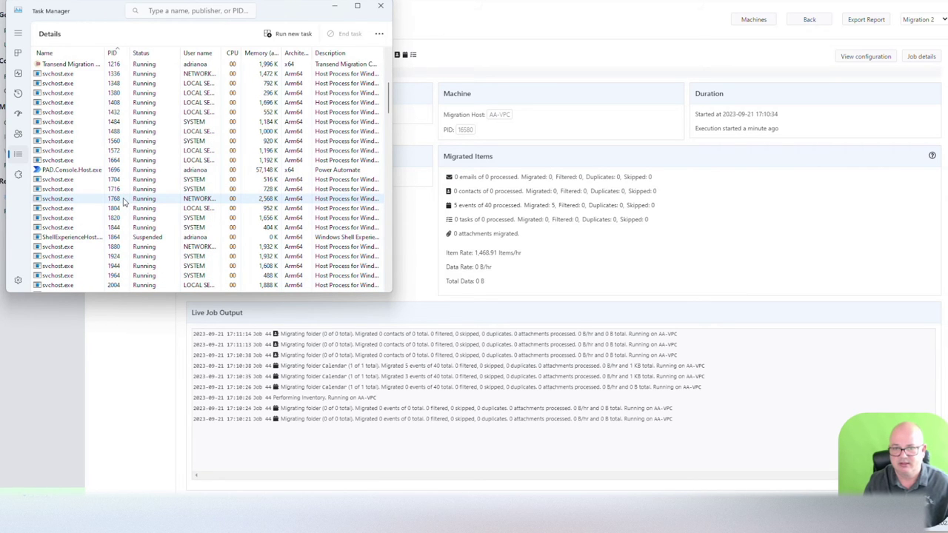
pyautogui.click(115, 256)
pyautogui.scroll(-5, 116, 259)
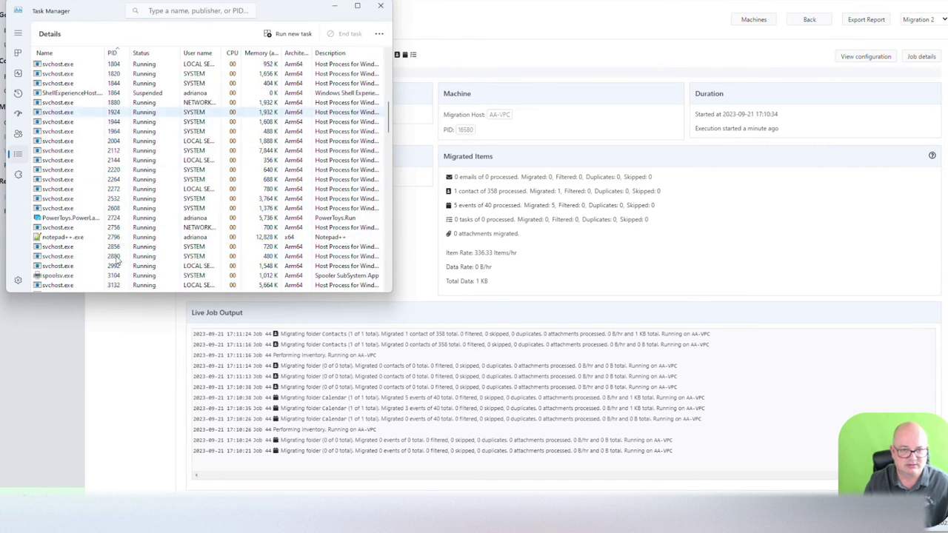
pyautogui.scroll(-15, 116, 259)
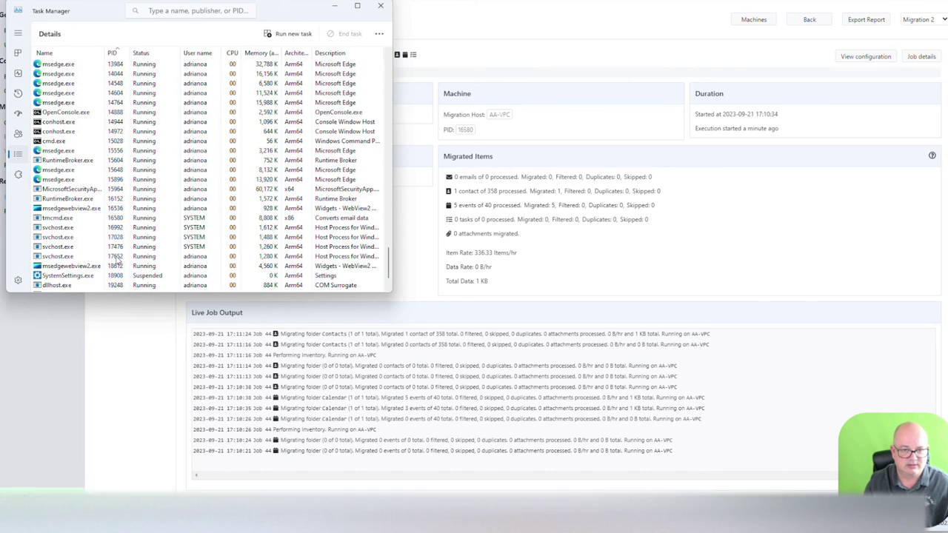
pyautogui.scroll(-1, 118, 259)
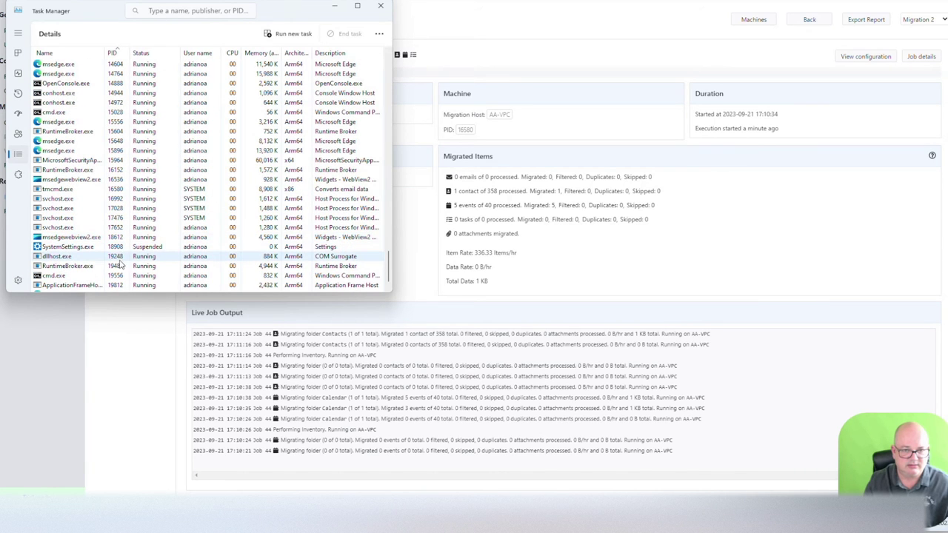
pyautogui.click(115, 190)
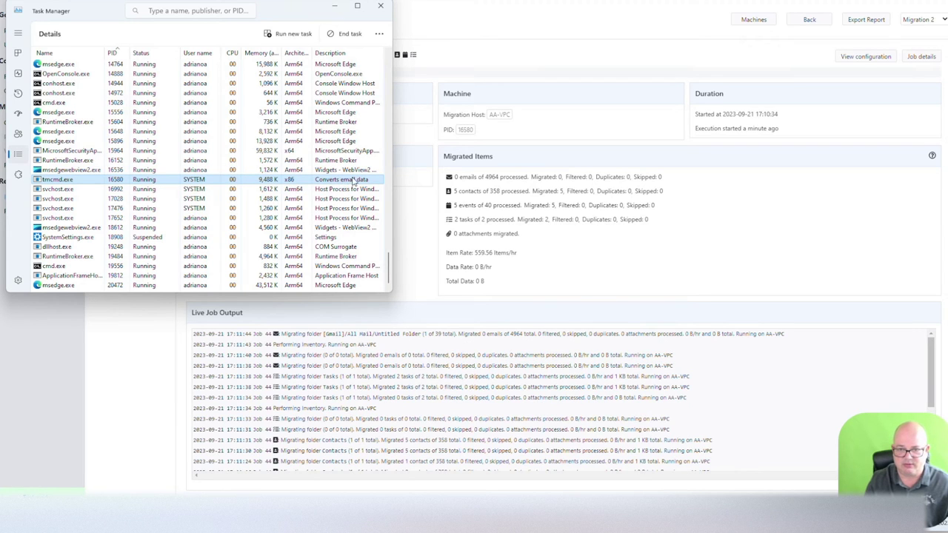
pyautogui.click(623, 115)
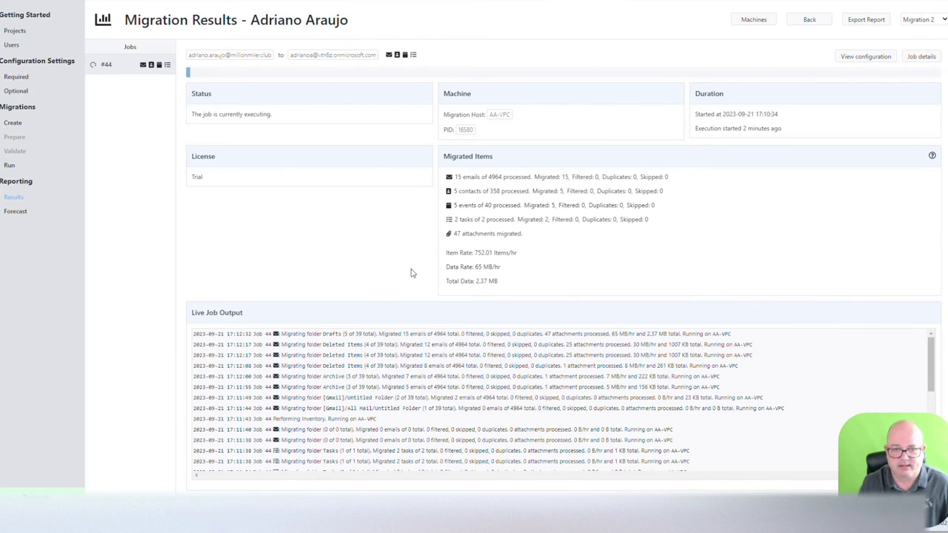
pyautogui.scroll(-5, 396, 400)
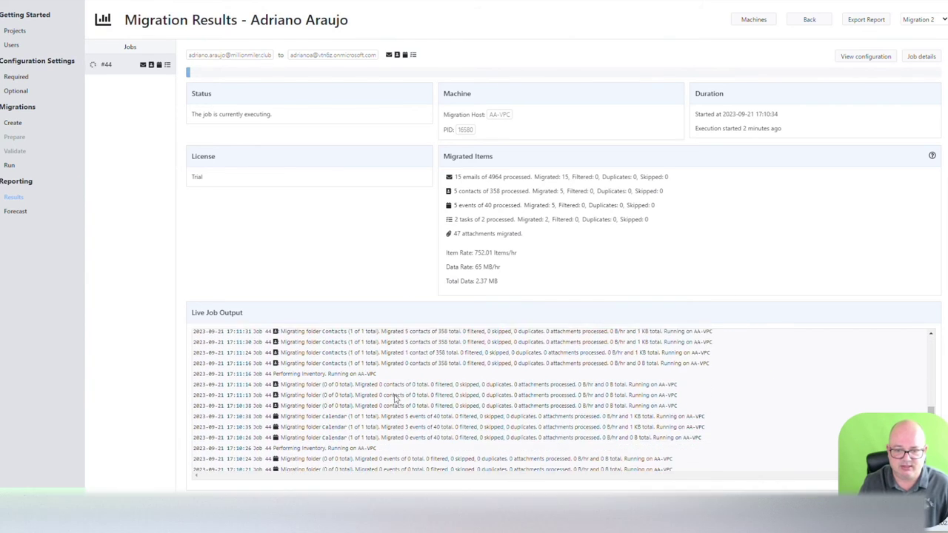
pyautogui.scroll(5, 393, 397)
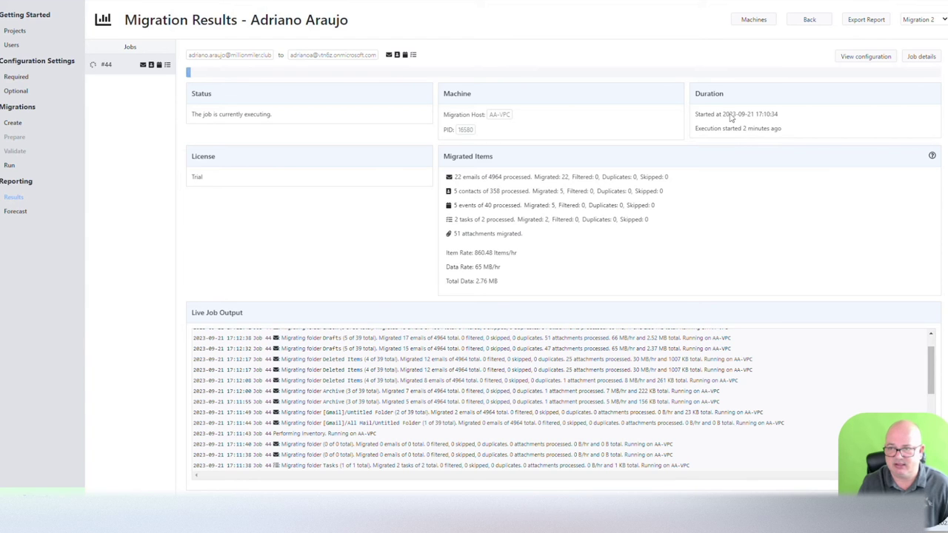
pyautogui.click(866, 58)
pyautogui.scroll(-5, 474, 252)
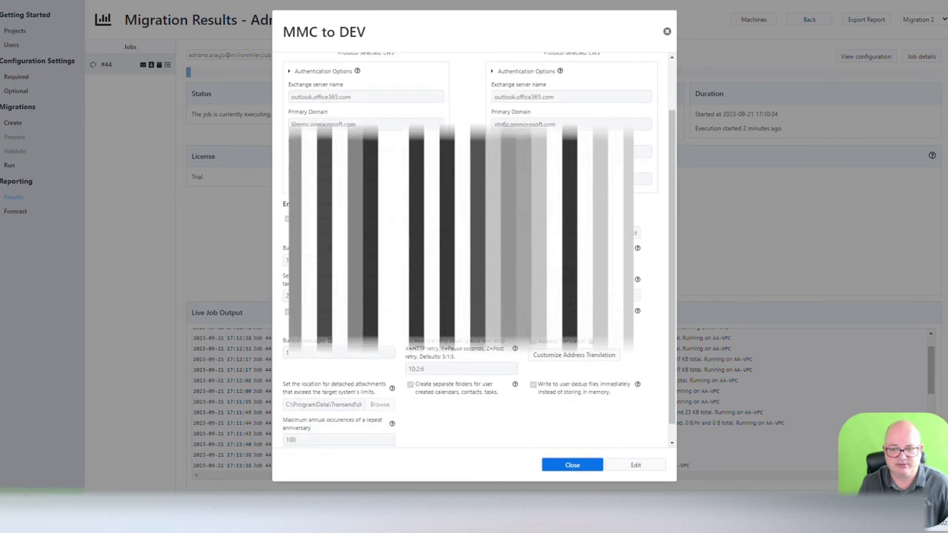
pyautogui.scroll(2, 474, 252)
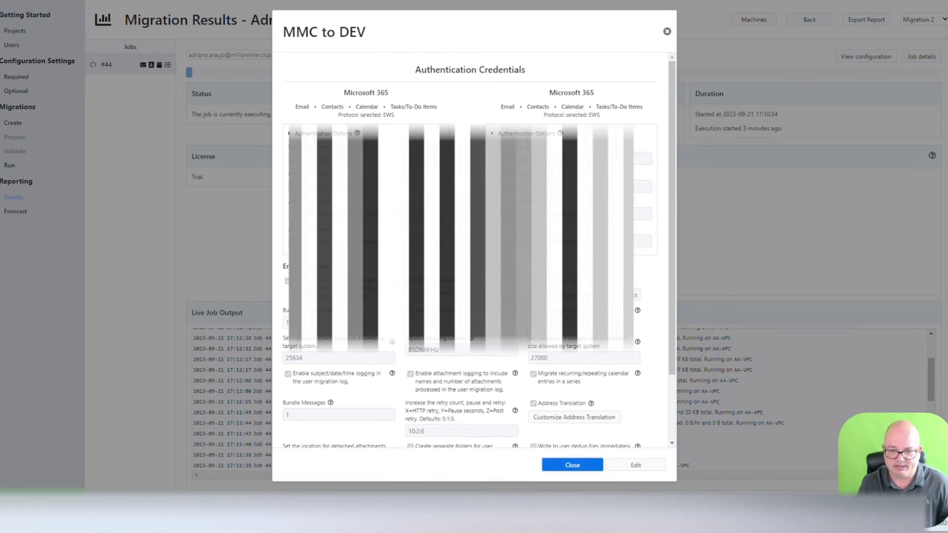
pyautogui.scroll(-2, 392, 378)
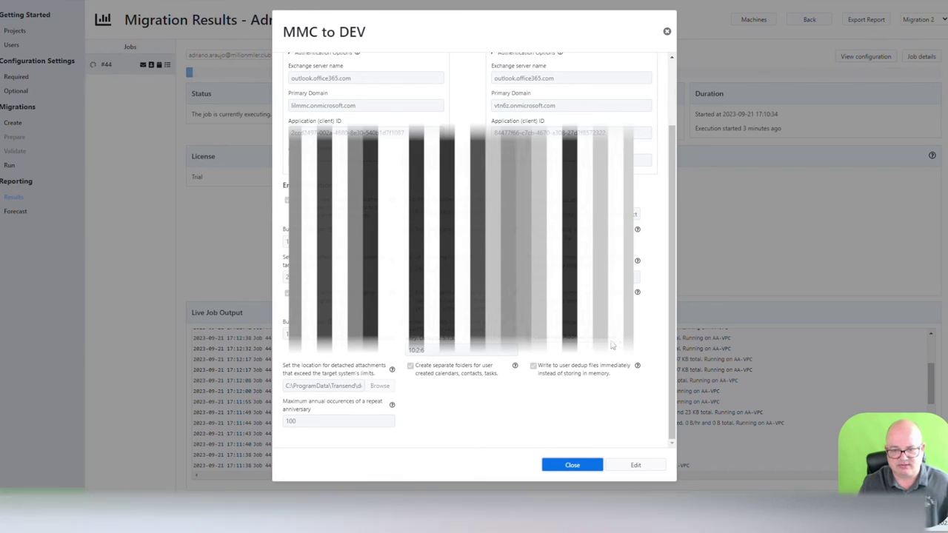
pyautogui.scroll(1, 474, 245)
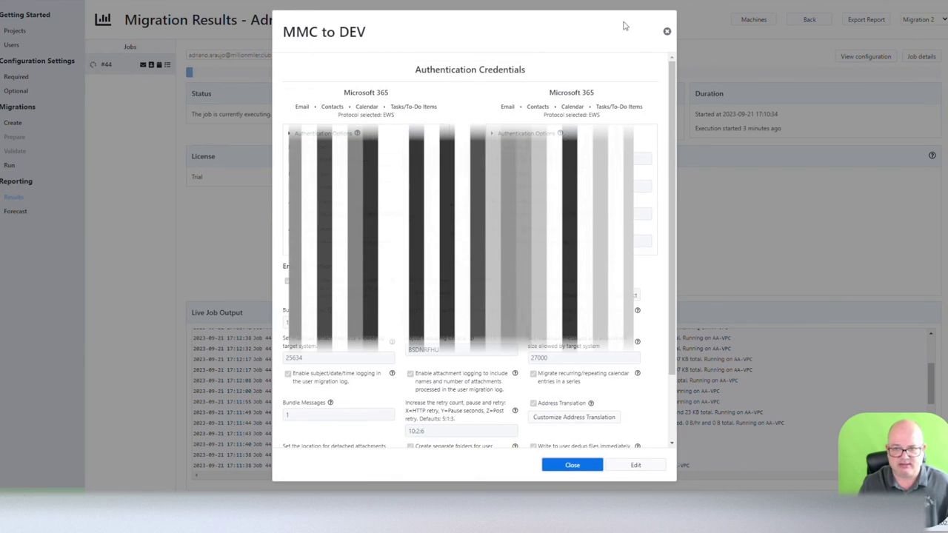
pyautogui.click(666, 31)
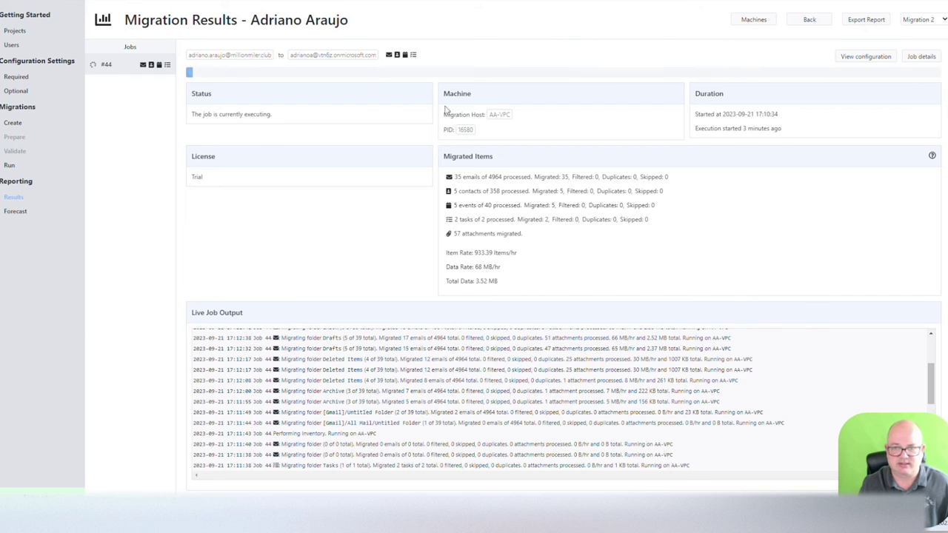
pyautogui.click(929, 59)
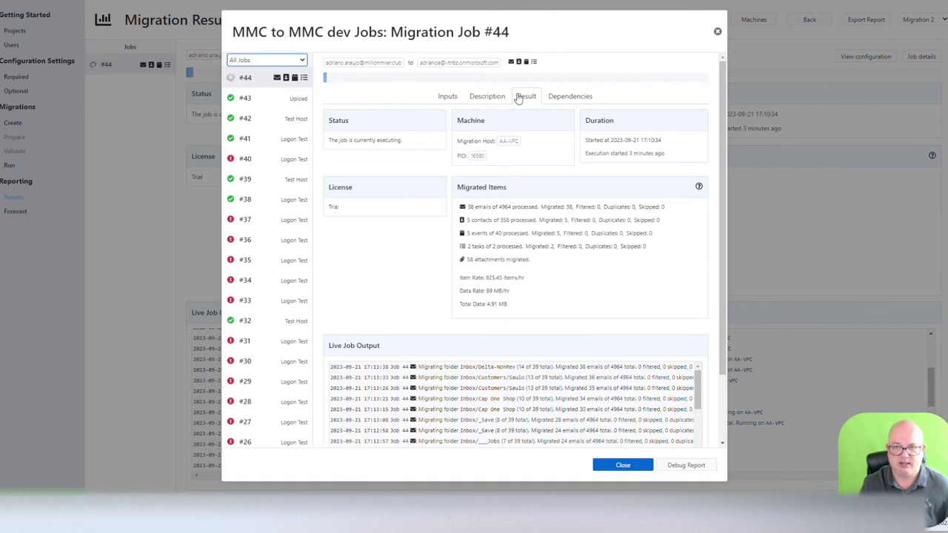
pyautogui.click(247, 80)
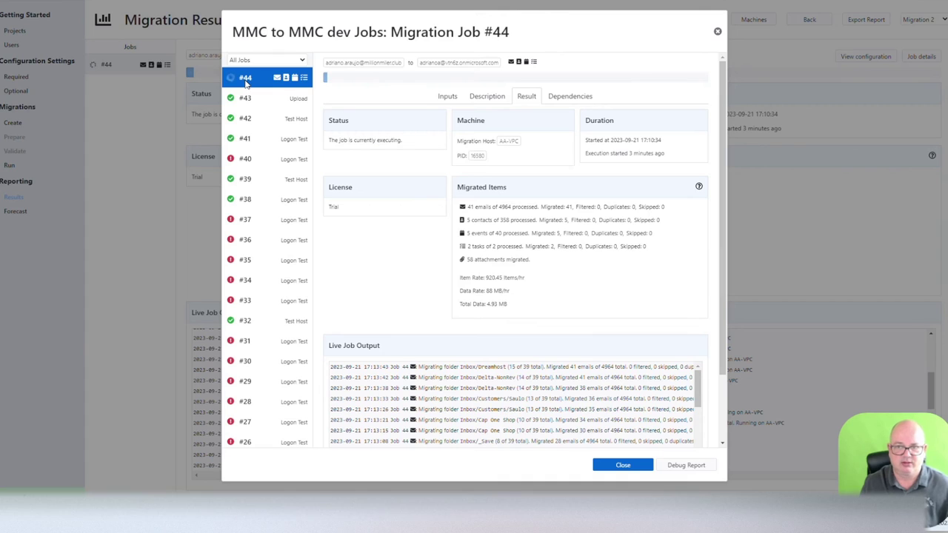
pyautogui.click(447, 97)
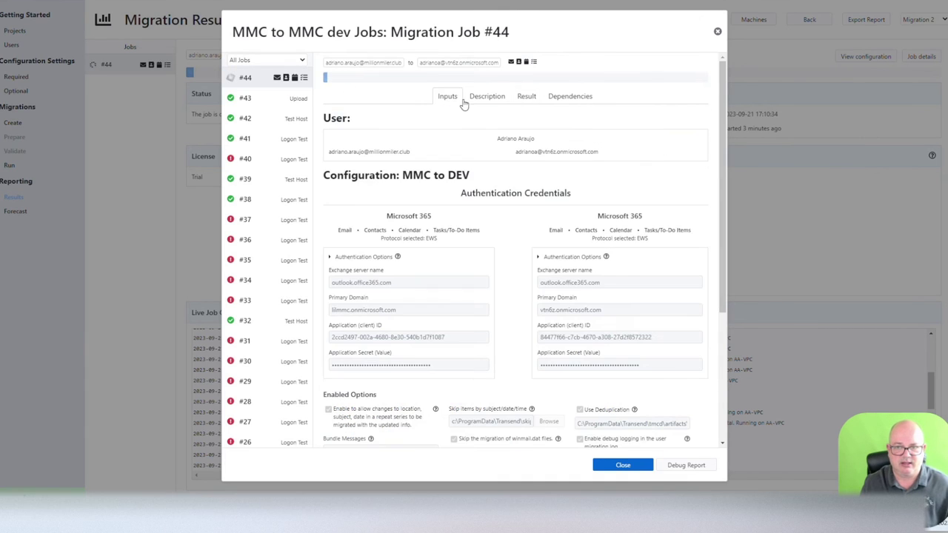
pyautogui.click(494, 97)
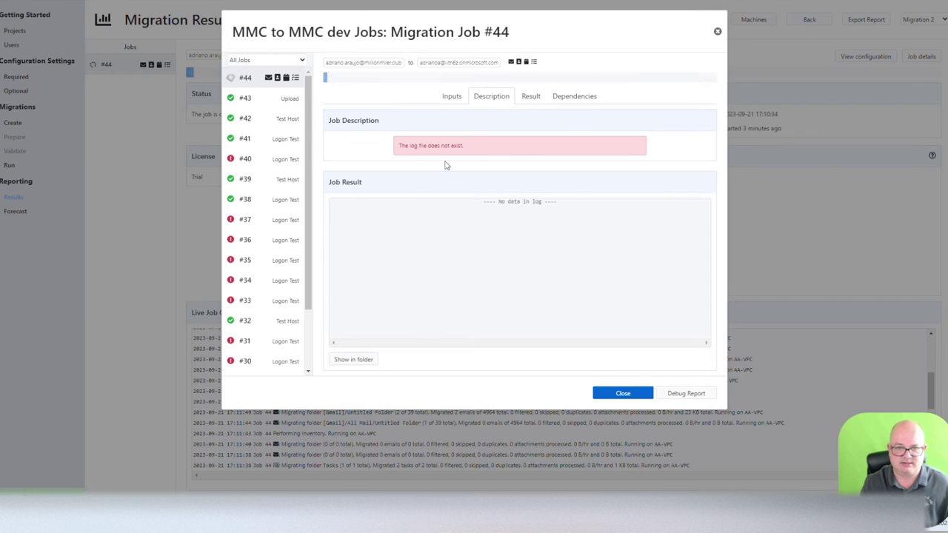
pyautogui.click(530, 96)
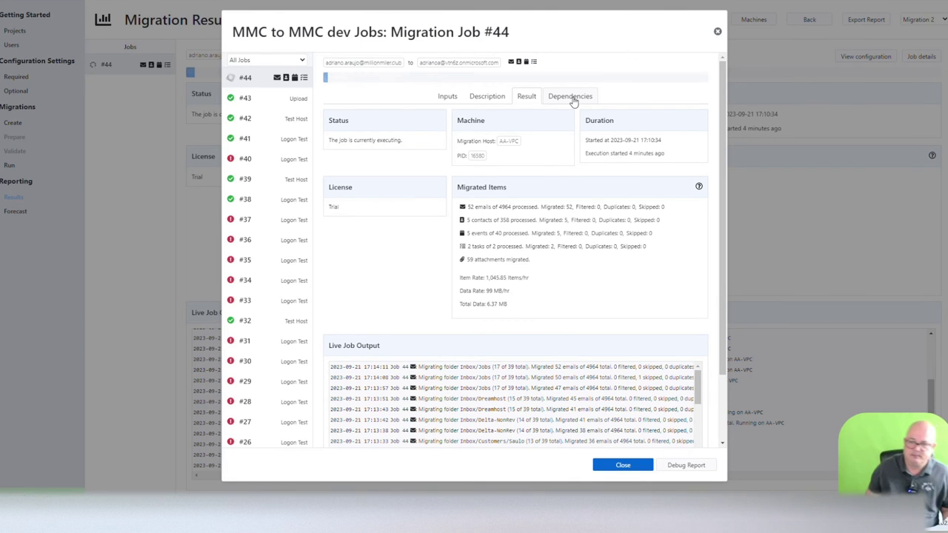
pyautogui.click(717, 31)
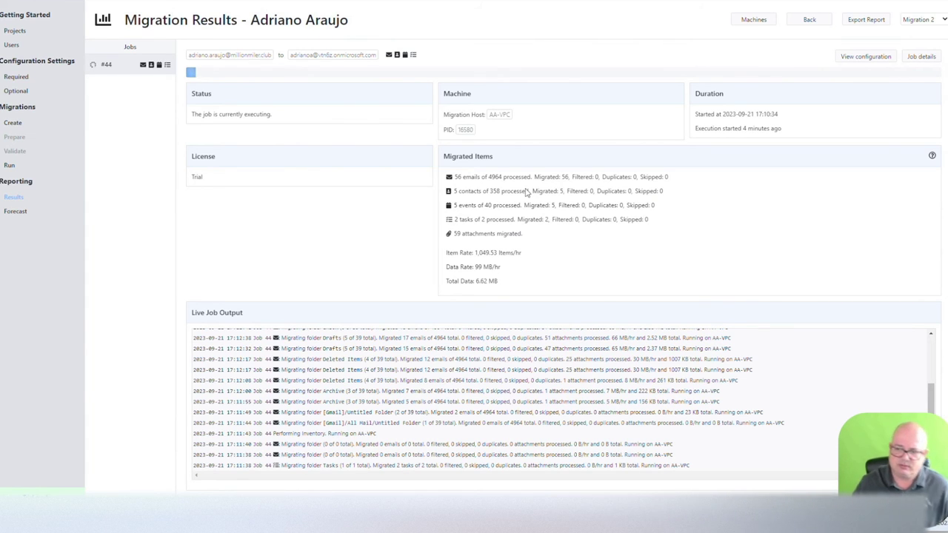
pyautogui.scroll(-1, 419, 419)
pyautogui.scroll(-3, 419, 419)
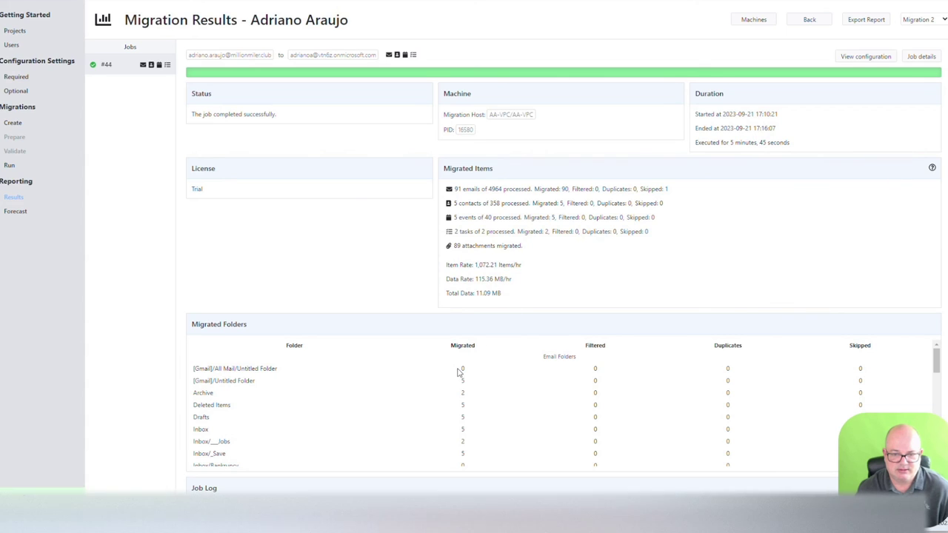
pyautogui.scroll(-1, 414, 384)
pyautogui.scroll(1, 415, 385)
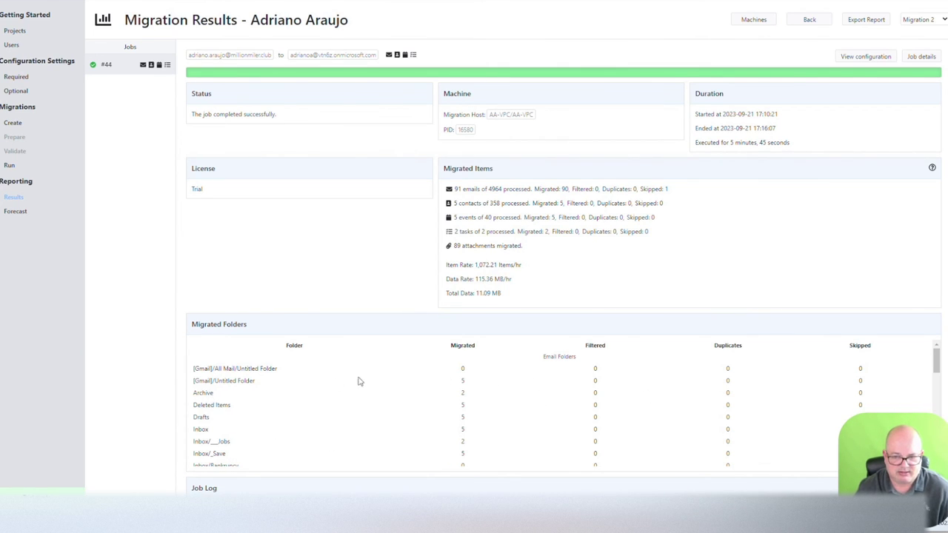
pyautogui.scroll(-1, 464, 391)
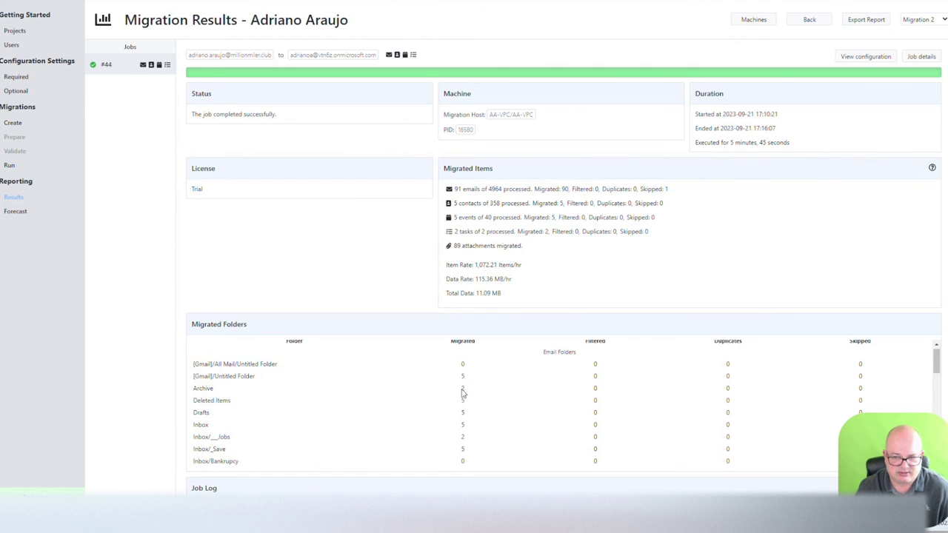
pyautogui.scroll(-1, 462, 400)
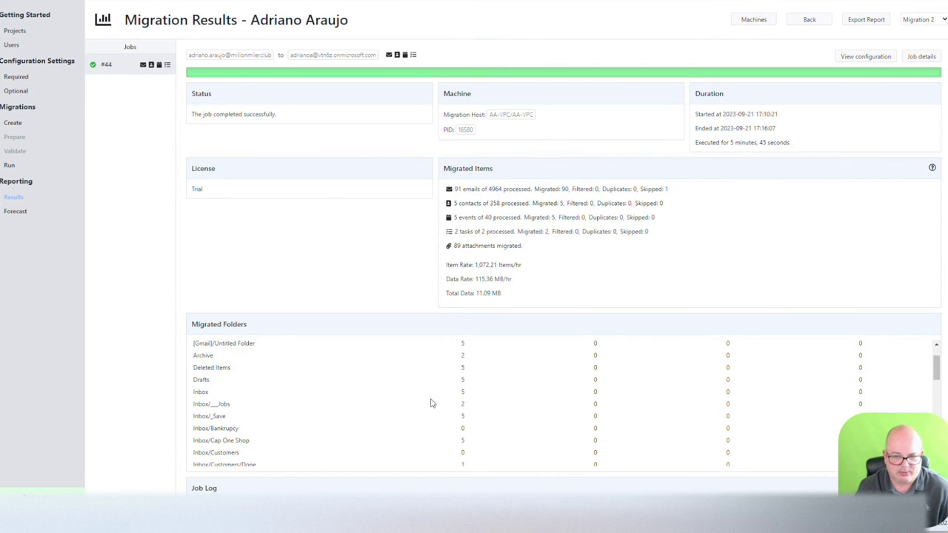
pyautogui.scroll(-1, 423, 403)
pyautogui.scroll(-1, 229, 411)
pyautogui.scroll(-2, 244, 400)
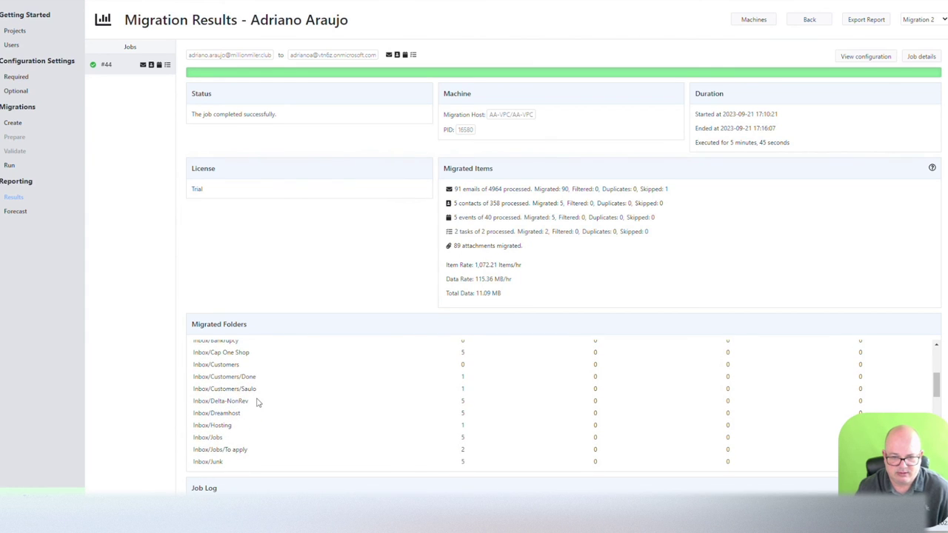
pyautogui.scroll(-2, 257, 402)
pyautogui.scroll(-10, 259, 403)
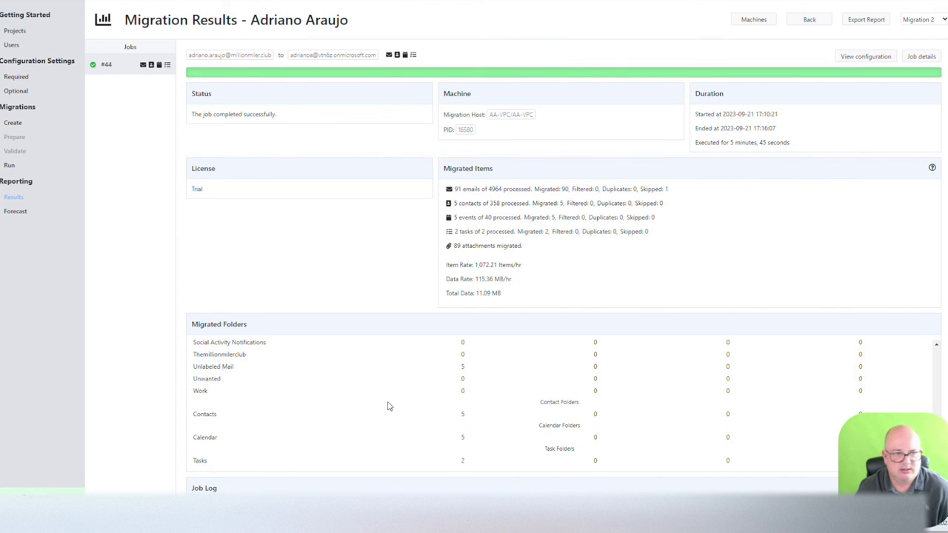
pyautogui.scroll(10, 389, 404)
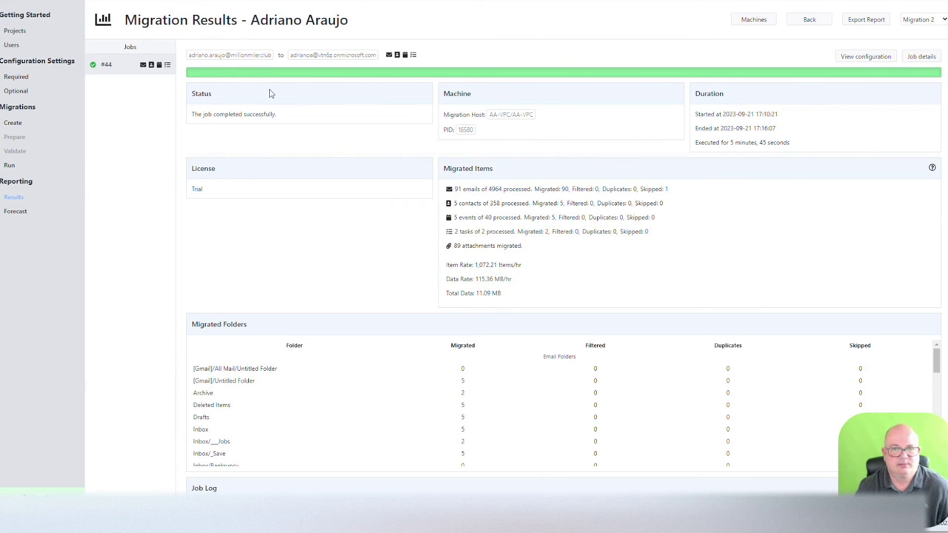
# Step: Check Migration 2's forecast and run list, ending on its Completed results summary
pyautogui.click(16, 214)
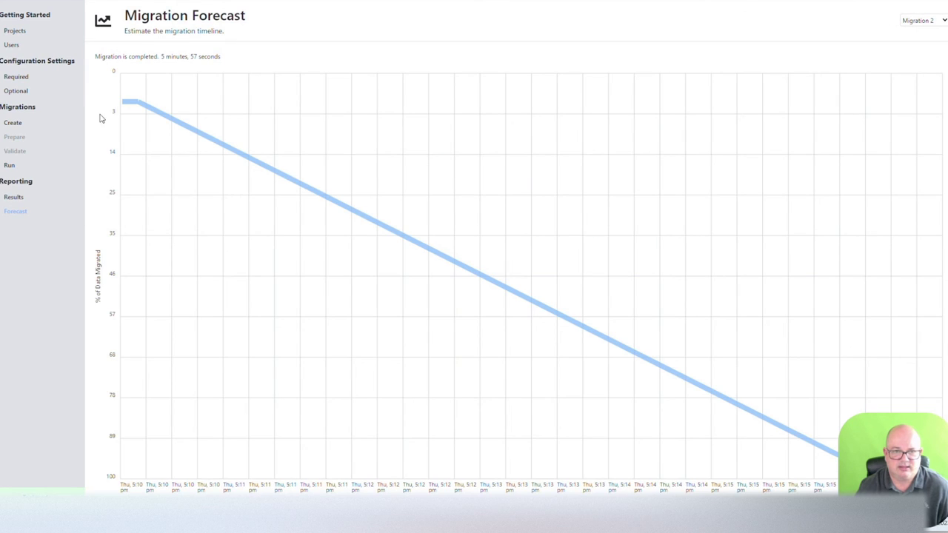
pyautogui.click(14, 198)
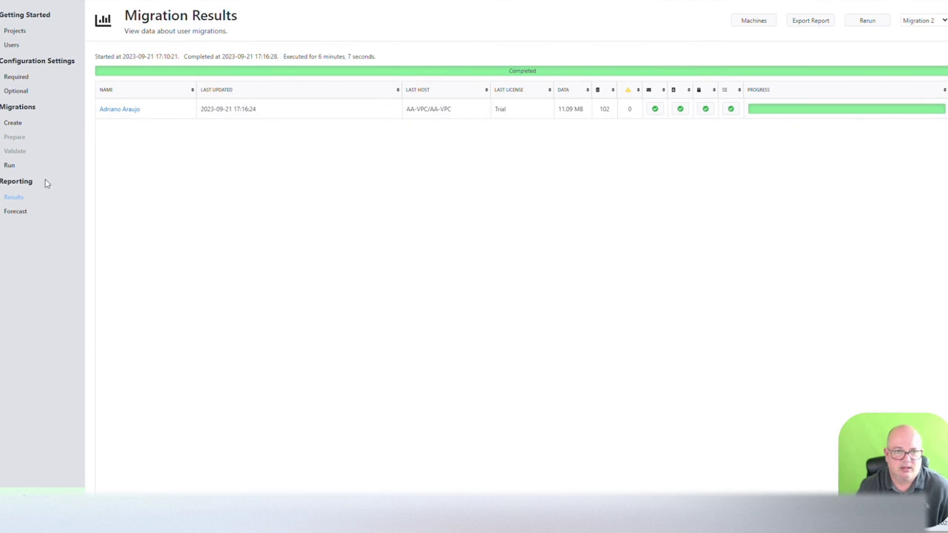
pyautogui.click(9, 165)
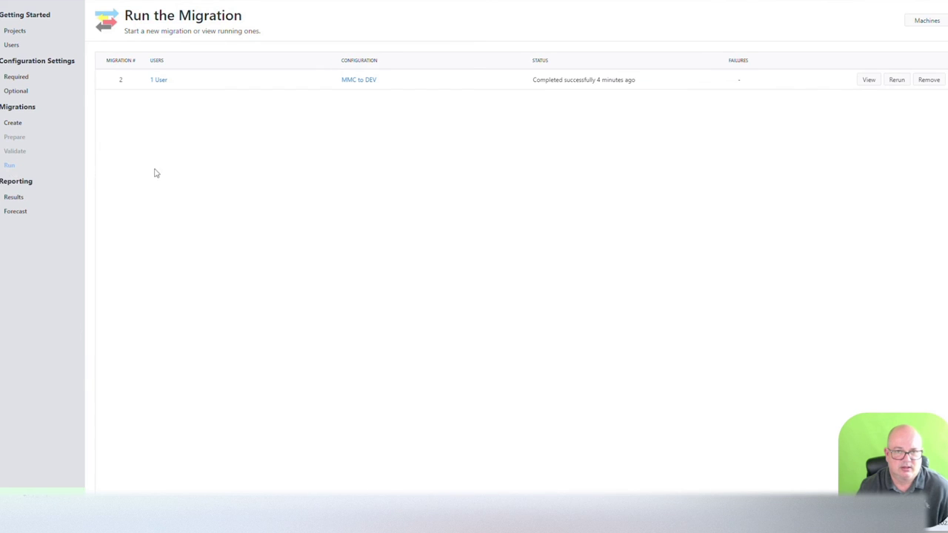
pyautogui.click(13, 197)
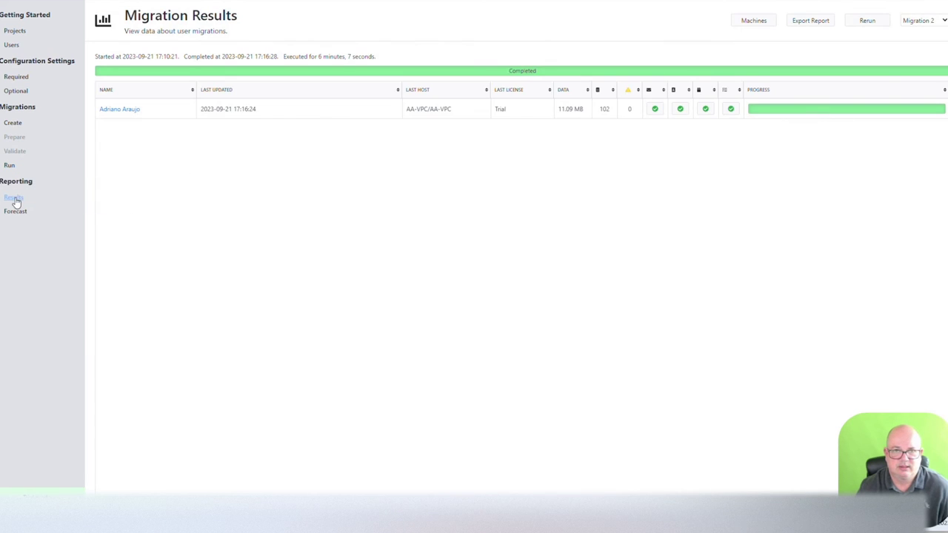
# Step: Browse the File, Edit and View menus, then open File > Manage Projects showing 'MMC to MMC dev'
pyautogui.hotkey('alt', 'f')
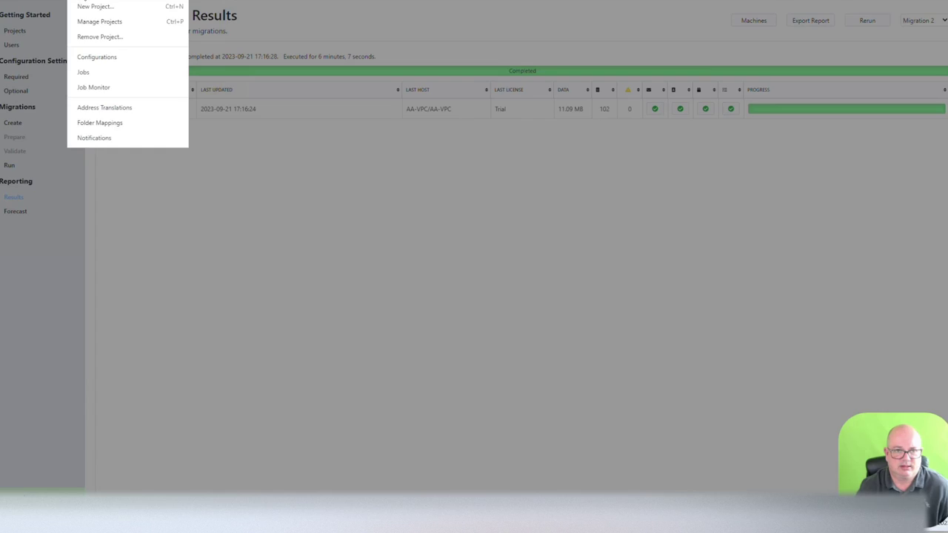
pyautogui.press('Left')
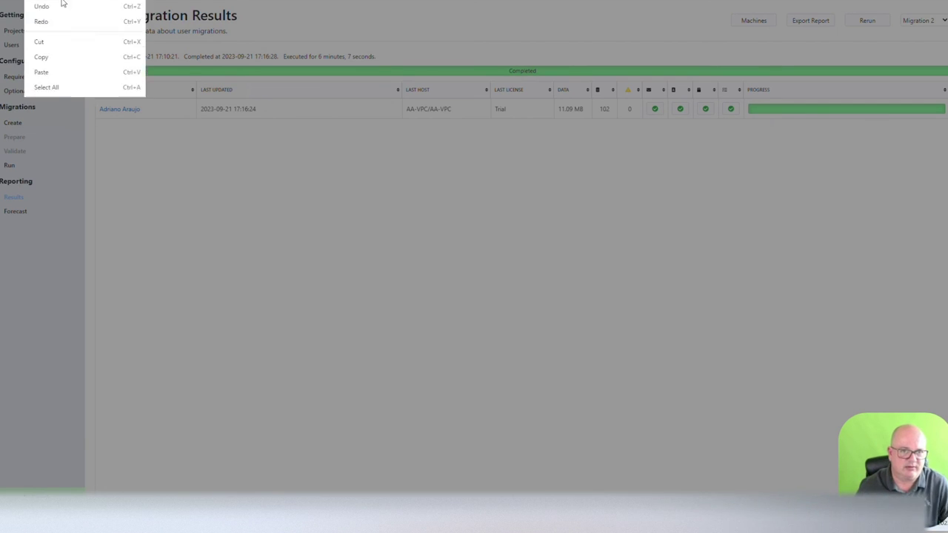
pyautogui.moveTo(52, 3)
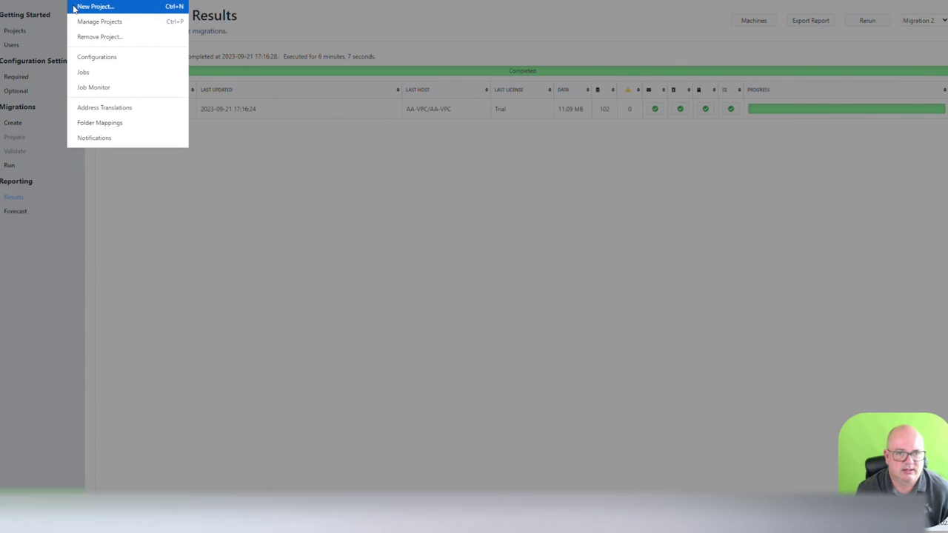
pyautogui.click(85, 22)
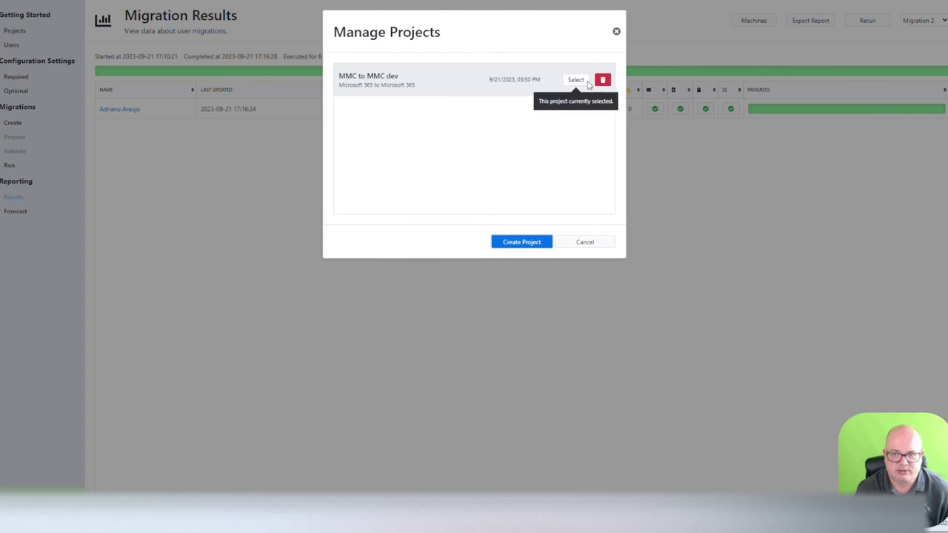
# Step: Open and cancel Manage Projects twice and cancel Remove Project, keeping 'MMC to MMC dev'
pyautogui.moveTo(603, 82)
pyautogui.click(591, 244)
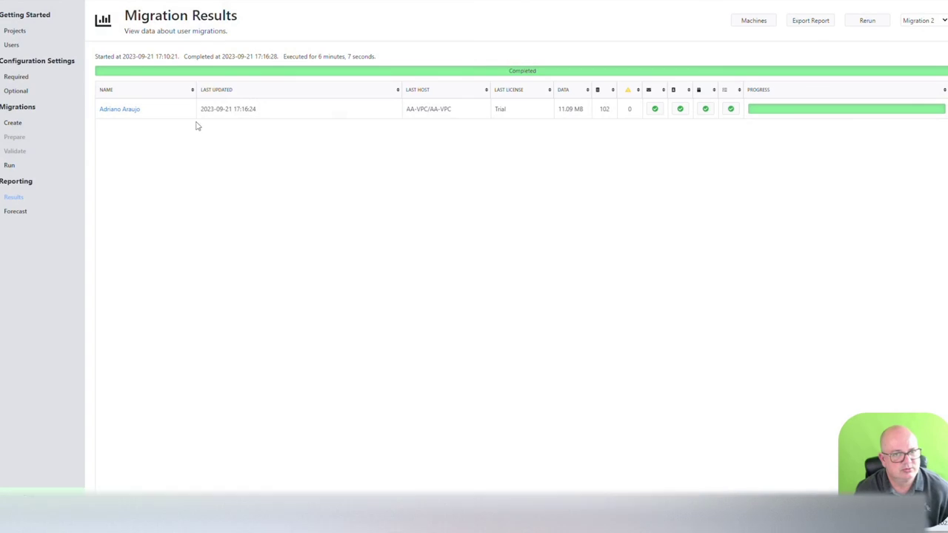
pyautogui.click(85, 2)
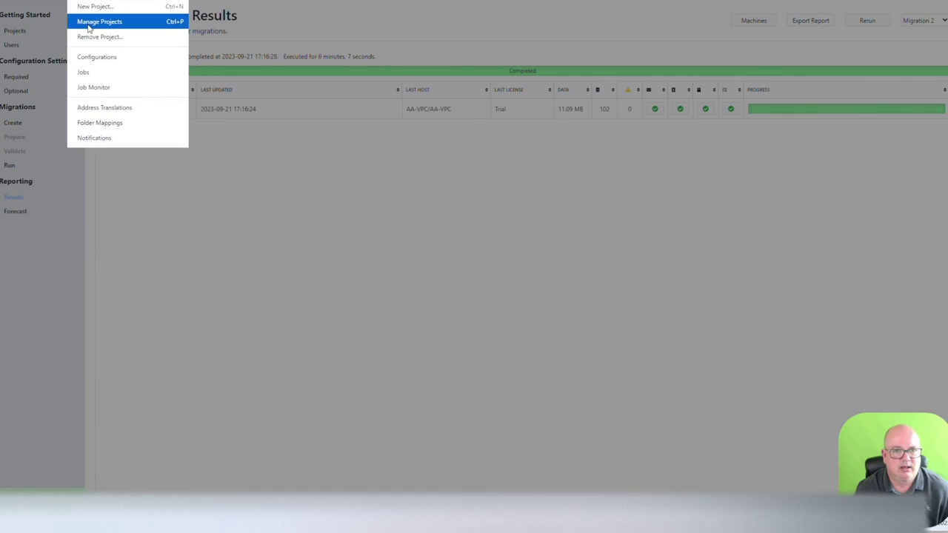
pyautogui.click(87, 22)
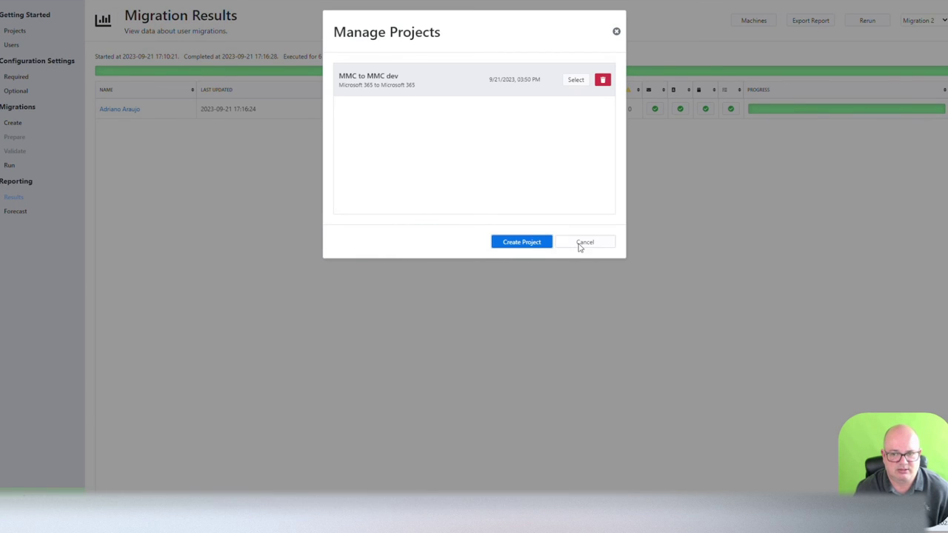
pyautogui.click(582, 245)
pyautogui.click(85, 3)
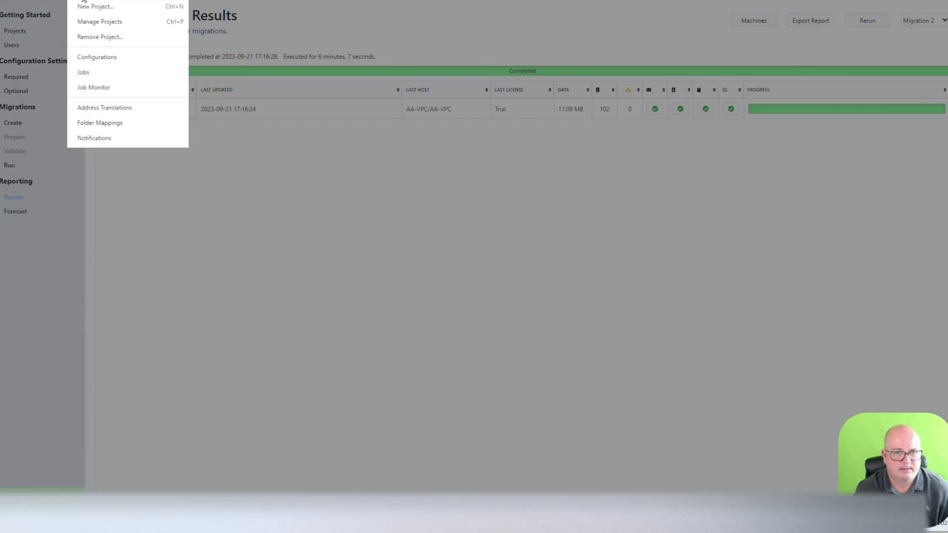
pyautogui.click(83, 37)
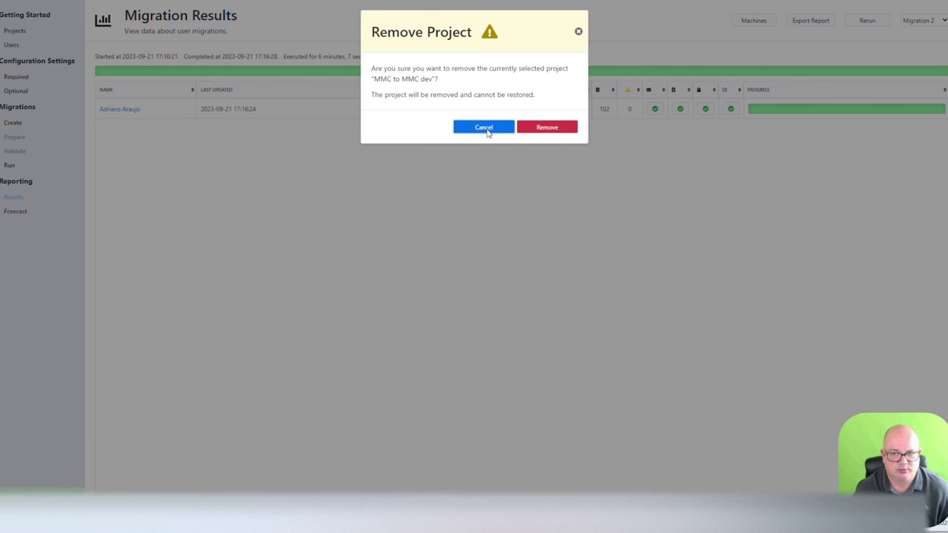
pyautogui.click(485, 129)
# Step: Edit the 'MMC to DEV' configuration from File > Configurations
pyautogui.click(84, 1)
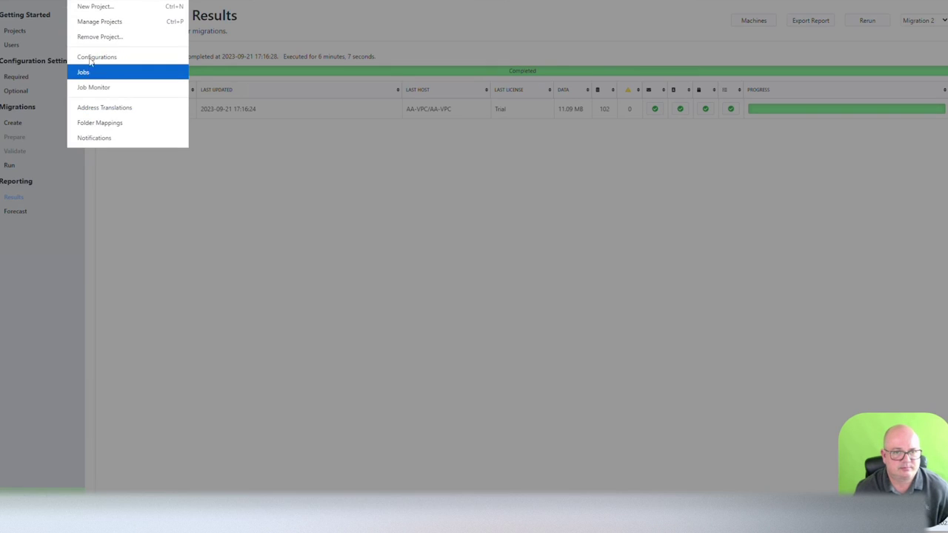
pyautogui.click(93, 55)
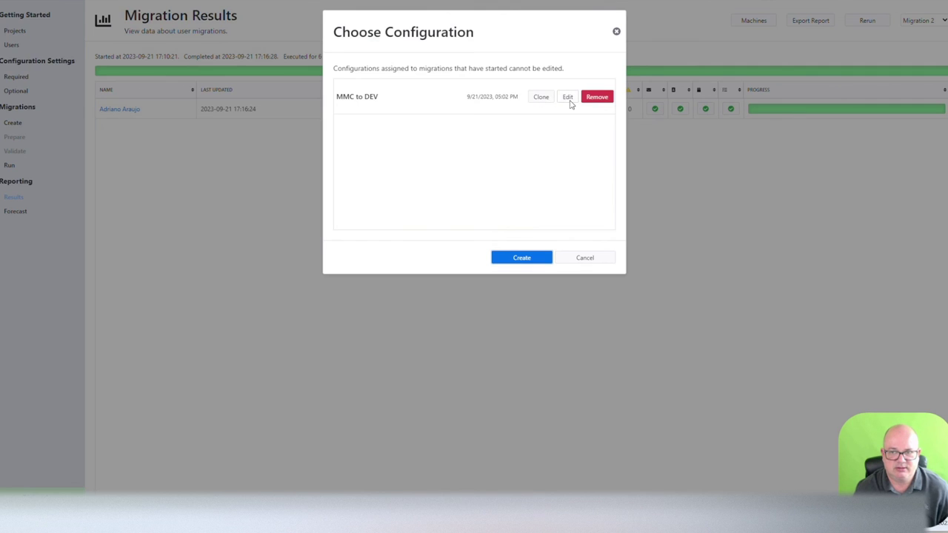
pyautogui.click(569, 99)
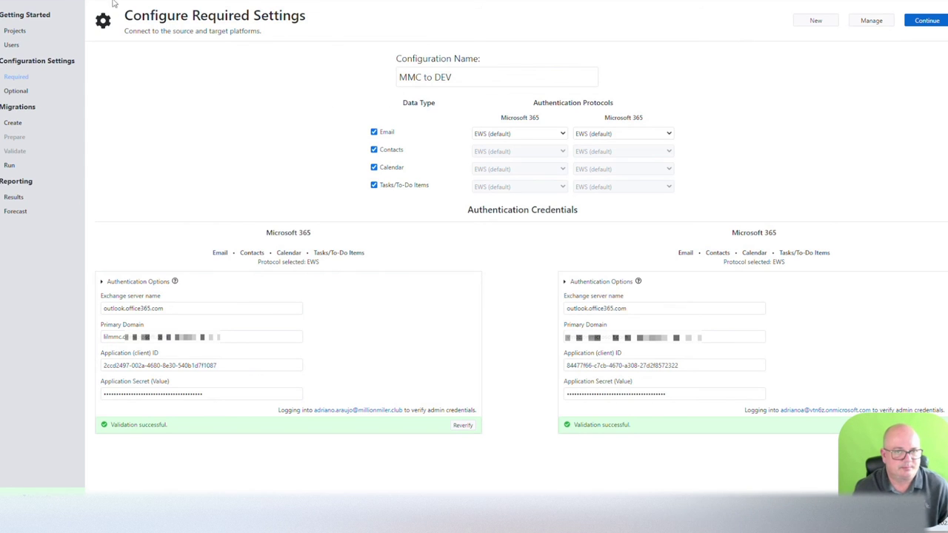
# Step: Open the project's Jobs list and view jobs #44, #43 and failed logon test #40
pyautogui.click(85, 2)
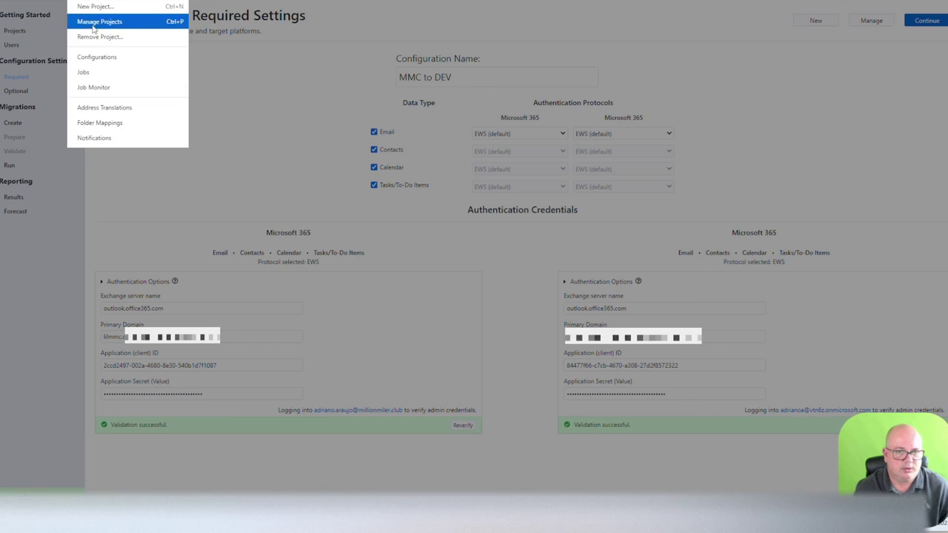
pyautogui.click(84, 73)
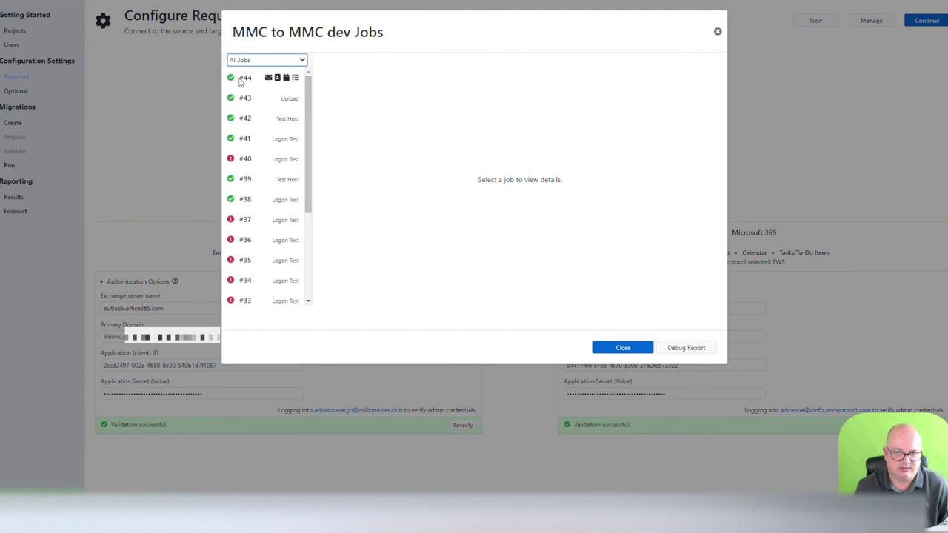
pyautogui.click(241, 79)
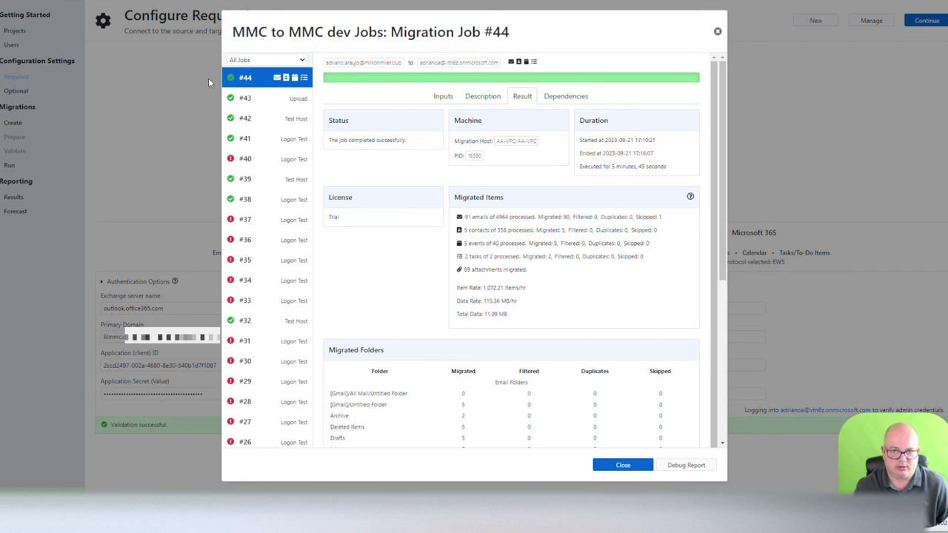
pyautogui.click(252, 99)
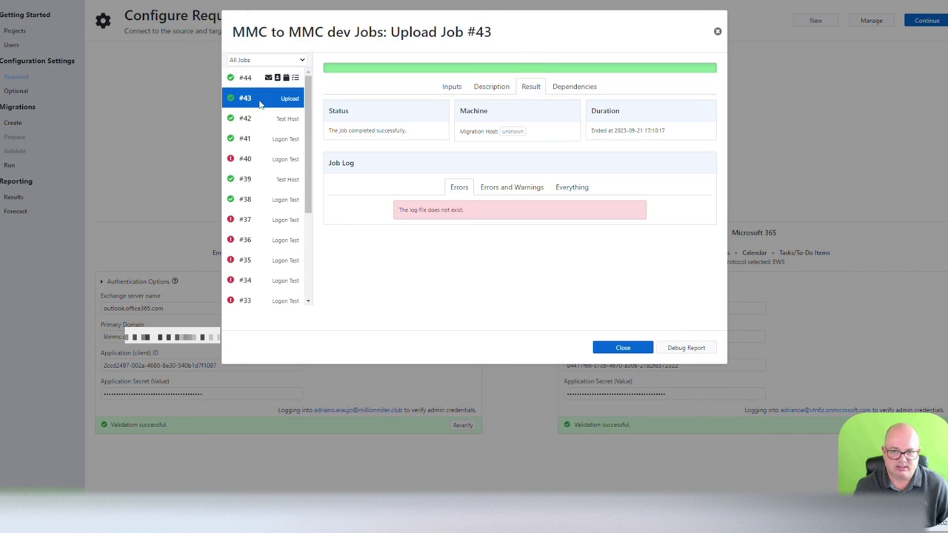
pyautogui.click(250, 165)
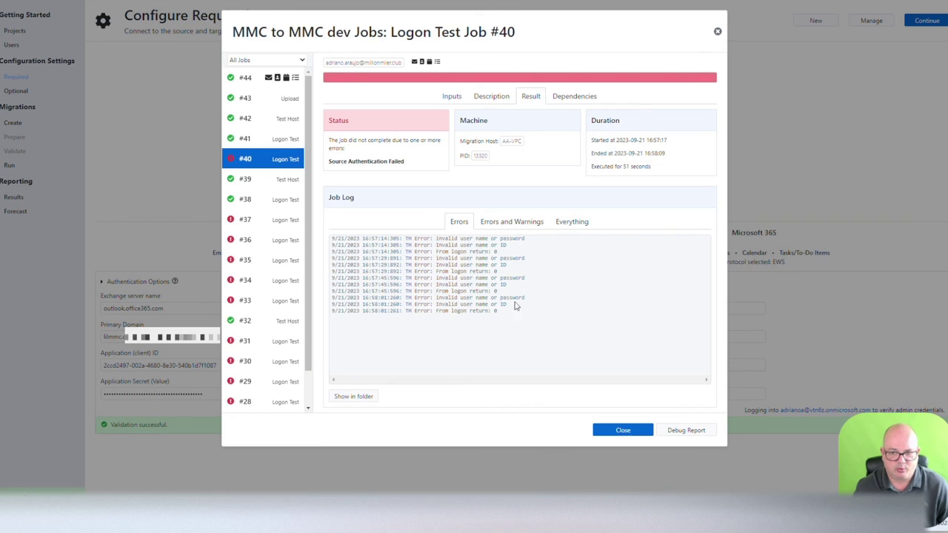
# Step: Select the error lines in job #40's log
pyautogui.moveTo(568, 320); pyautogui.dragTo(324, 231)
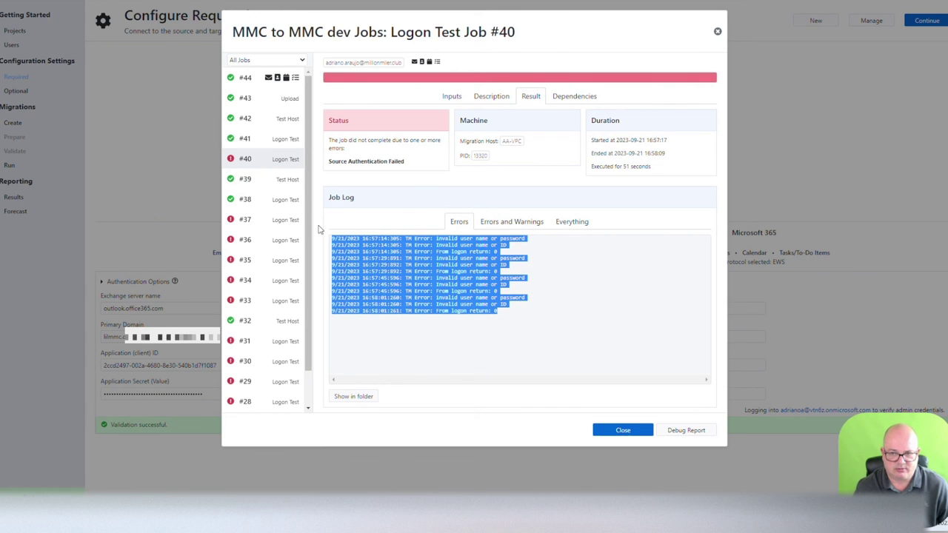
pyautogui.click(543, 324)
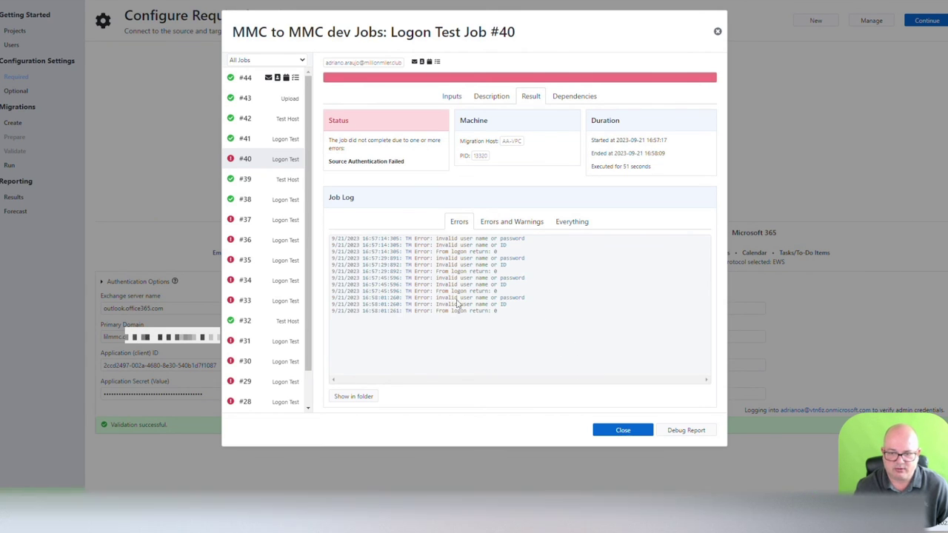
pyautogui.moveTo(571, 333); pyautogui.dragTo(319, 244)
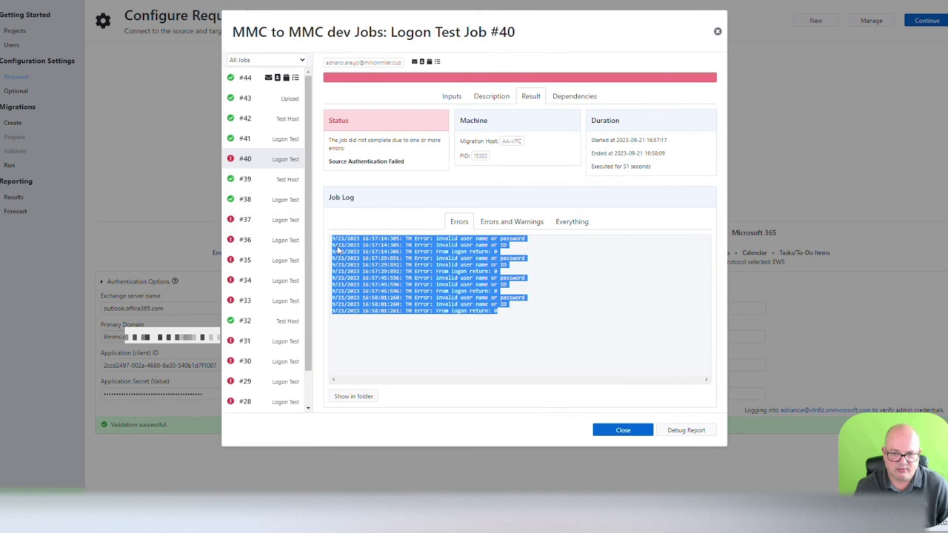
pyautogui.click(385, 272)
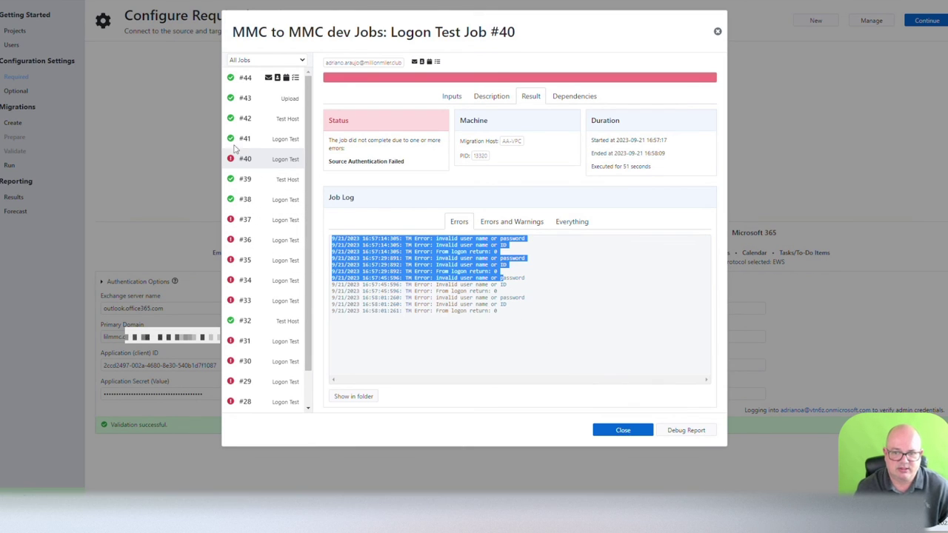
pyautogui.moveTo(503, 278); pyautogui.dragTo(330, 237)
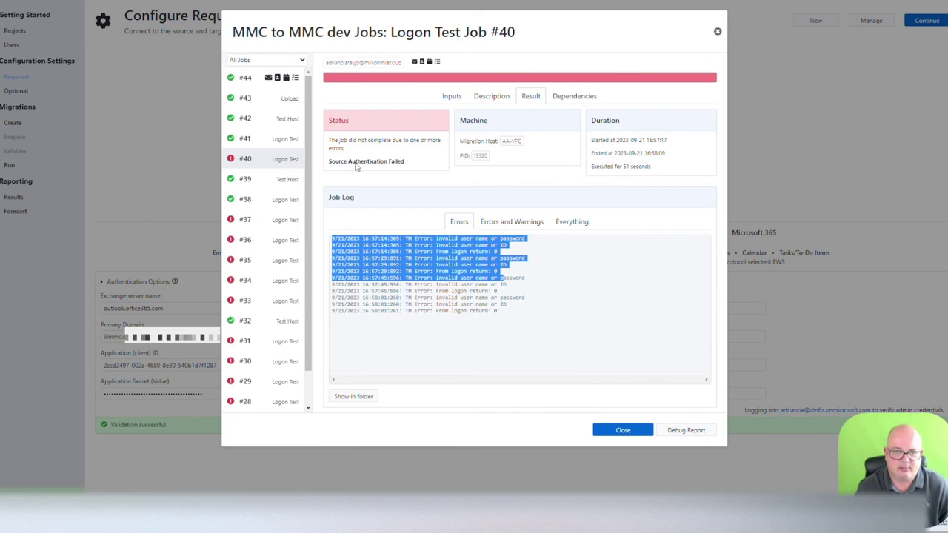
# Step: Review Test Host job #39 and Logon Test job #38 description and results, then close the Jobs dialog
pyautogui.click(270, 185)
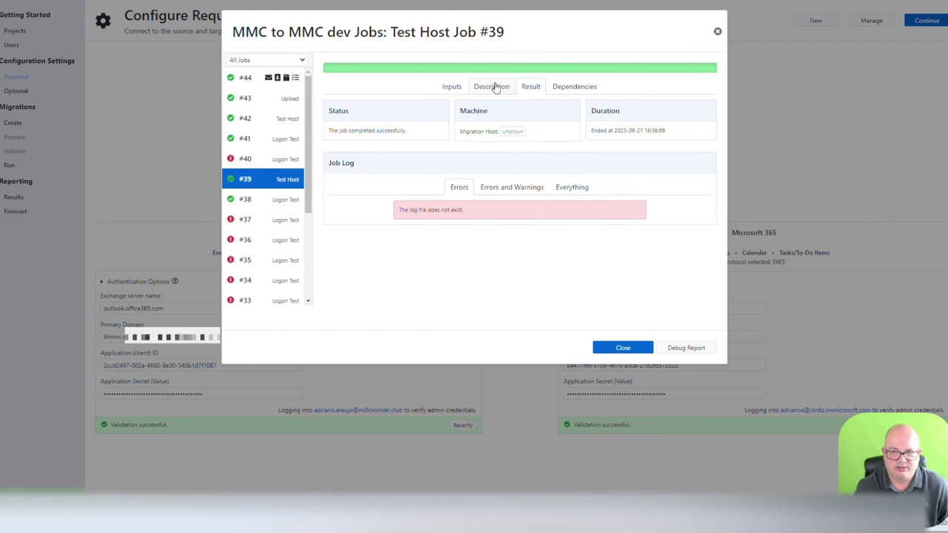
pyautogui.click(494, 87)
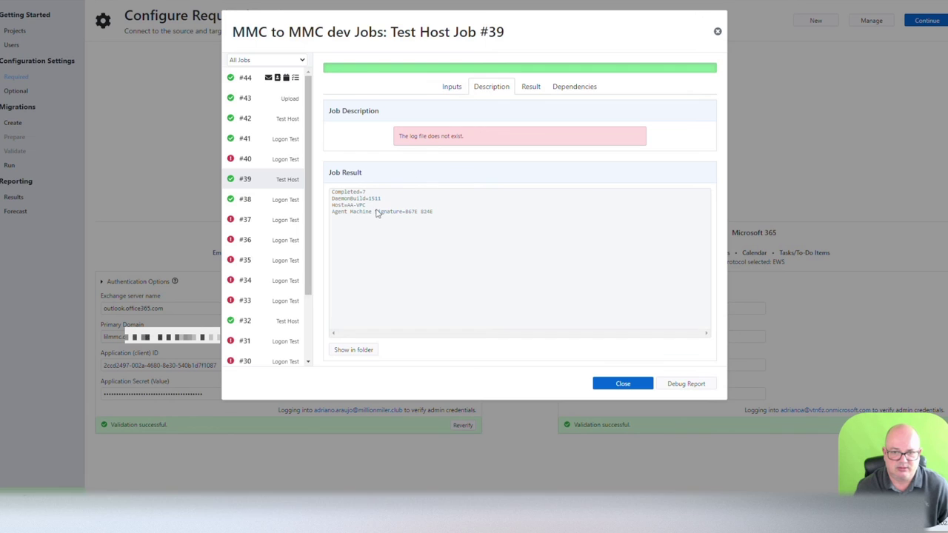
pyautogui.click(250, 201)
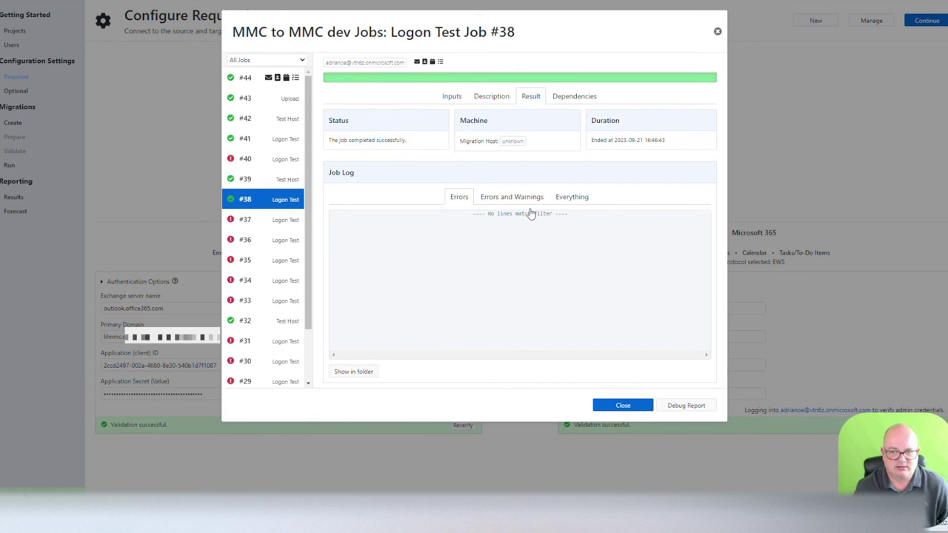
pyautogui.click(482, 96)
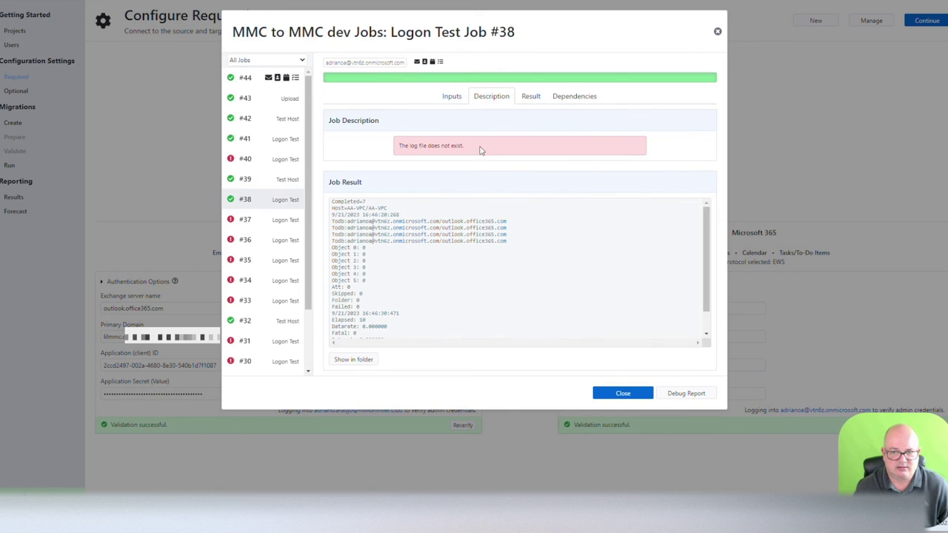
pyautogui.scroll(-3, 450, 238)
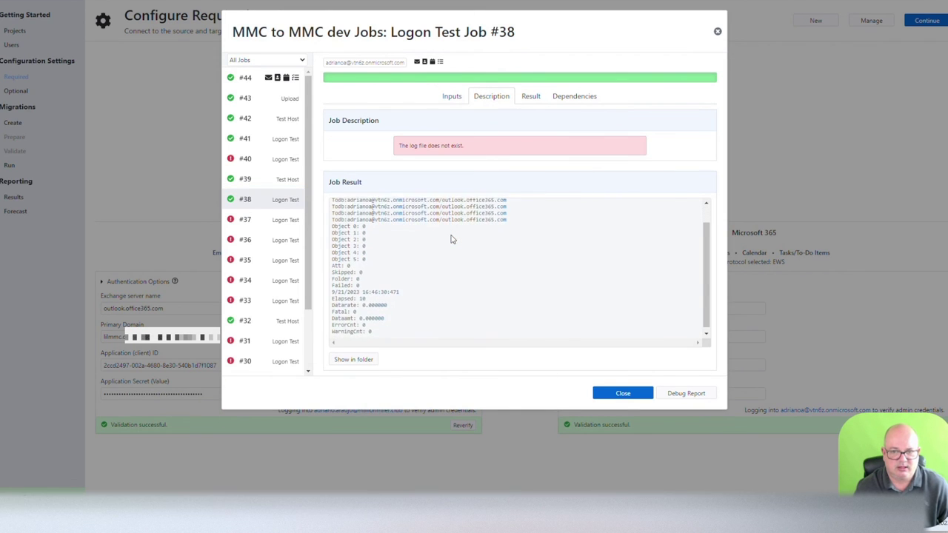
pyautogui.scroll(2, 453, 239)
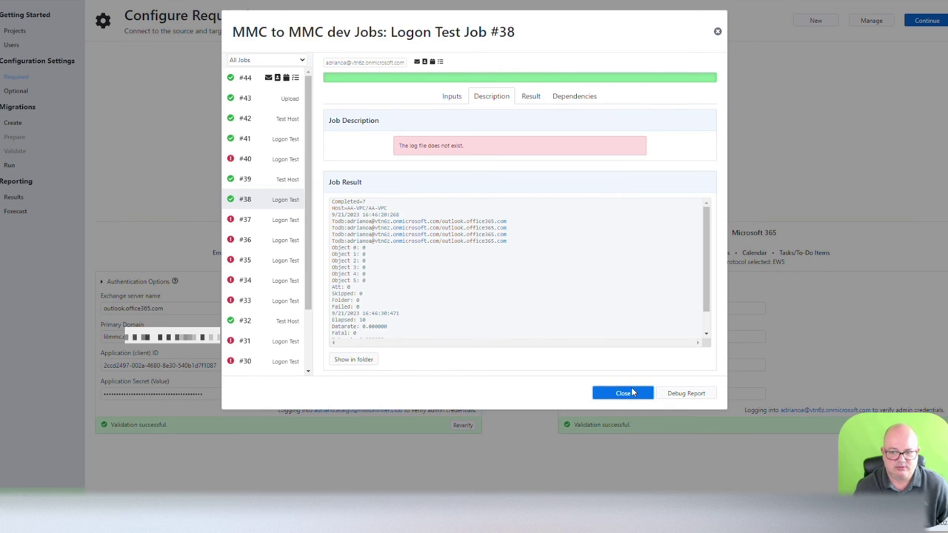
pyautogui.click(622, 393)
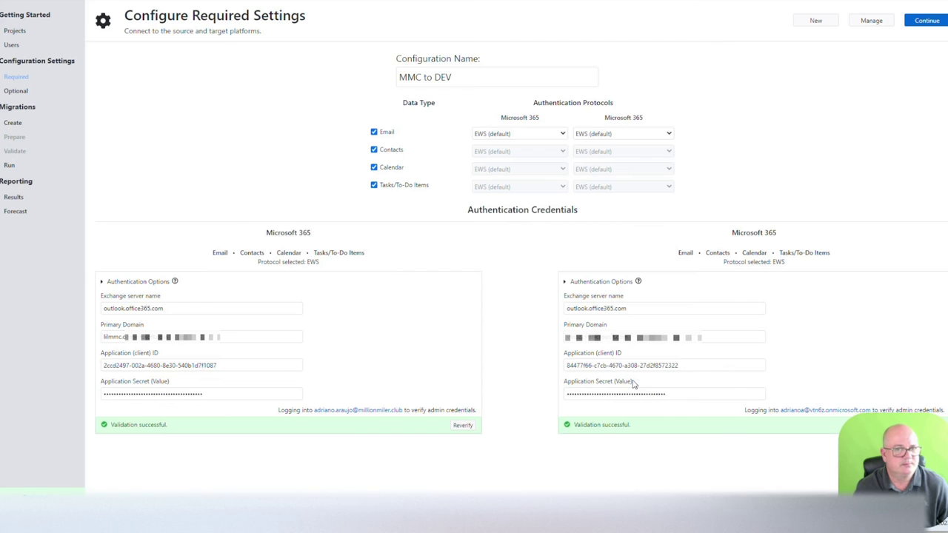
pyautogui.click(86, 3)
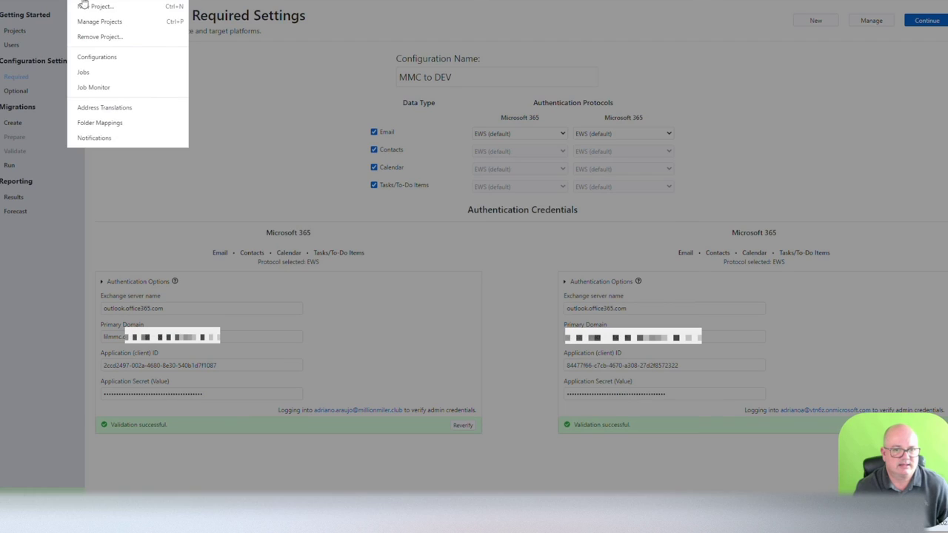
pyautogui.click(95, 88)
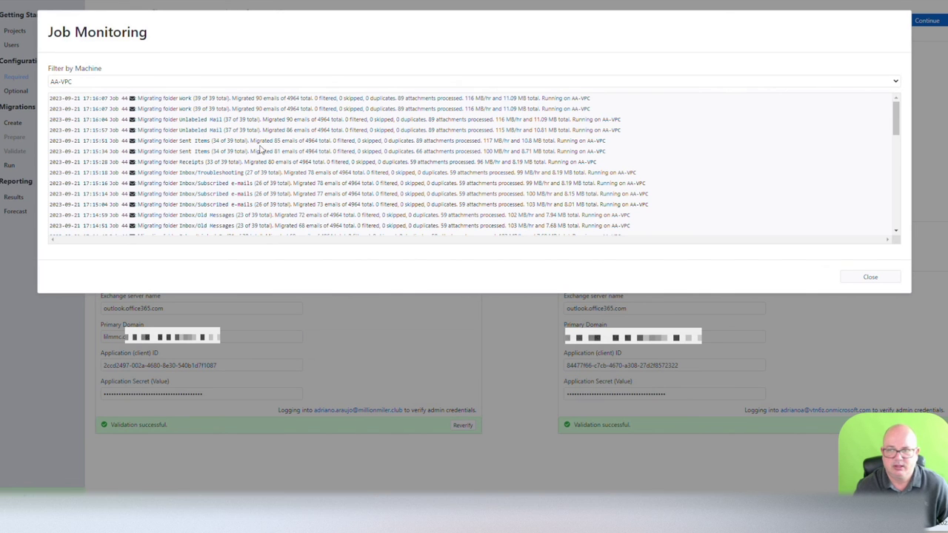
pyautogui.scroll(-5, 274, 155)
pyautogui.scroll(-1, 292, 174)
pyautogui.scroll(10, 291, 175)
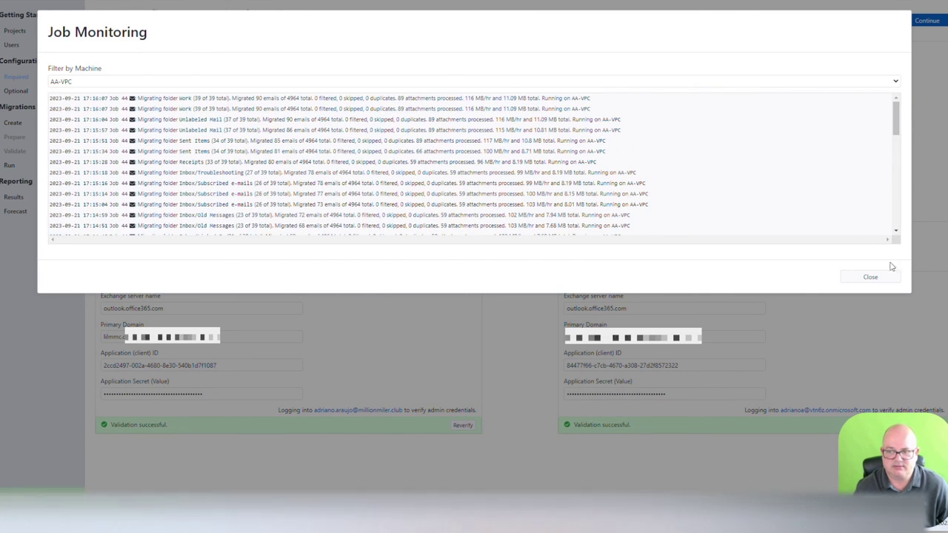
pyautogui.click(872, 280)
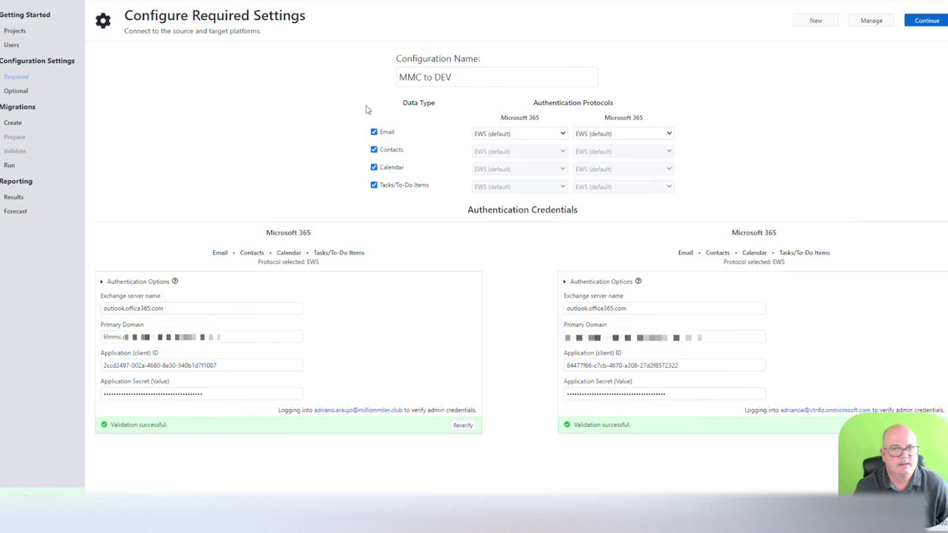
pyautogui.click(72, 6)
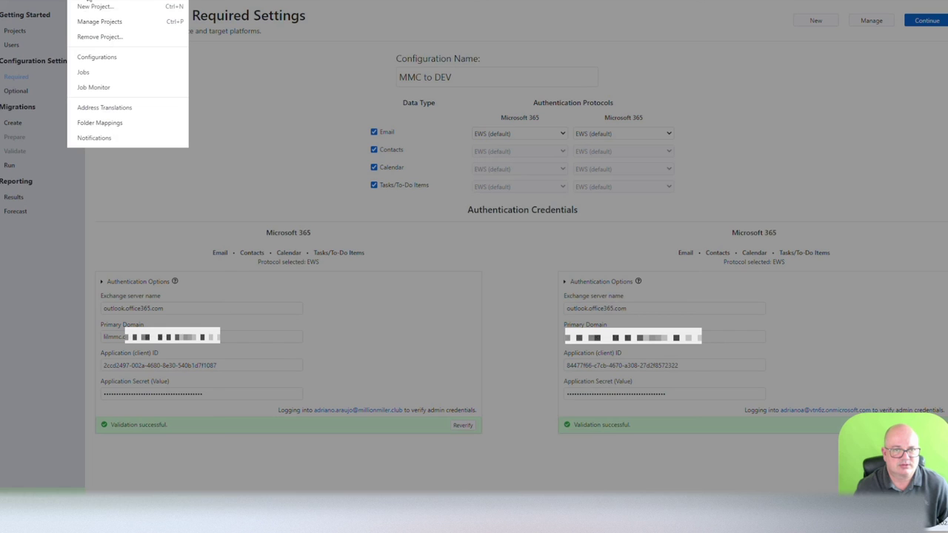
pyautogui.click(104, 107)
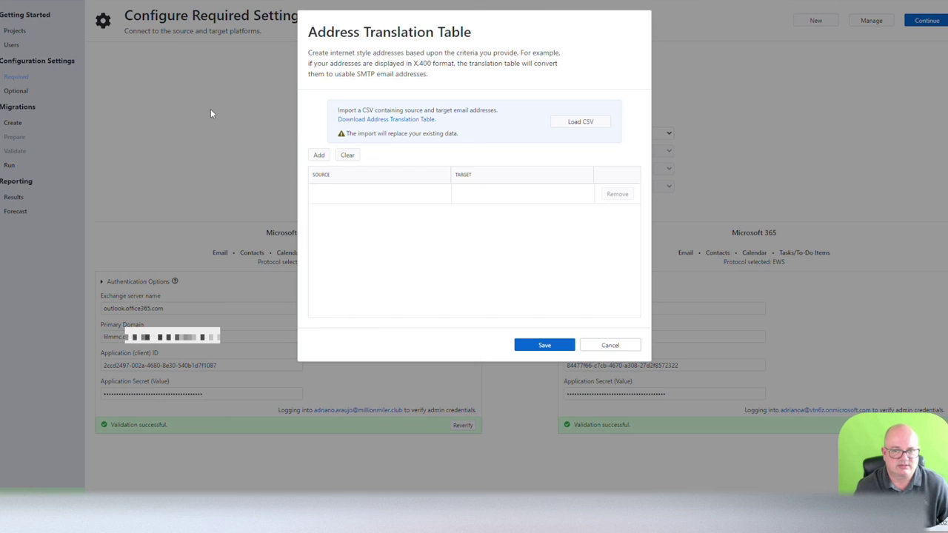
pyautogui.click(319, 155)
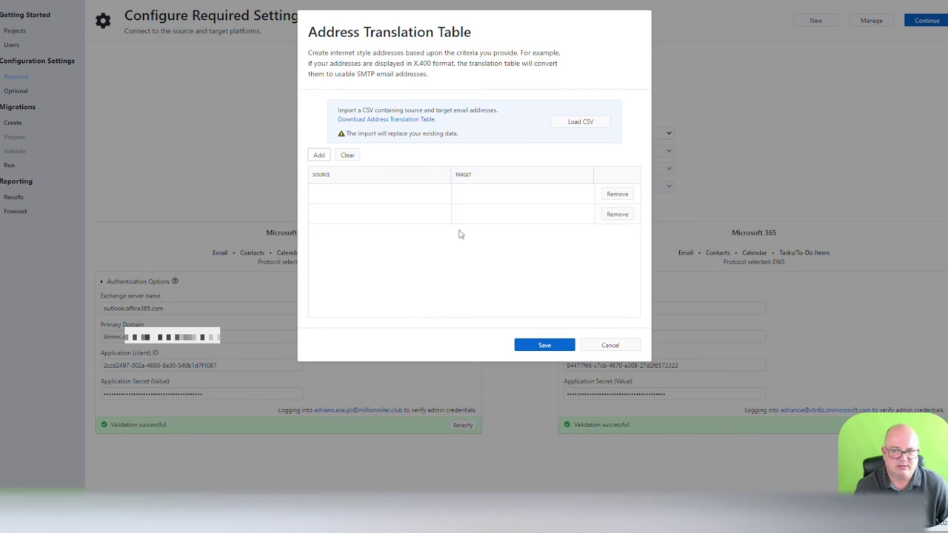
pyautogui.click(625, 349)
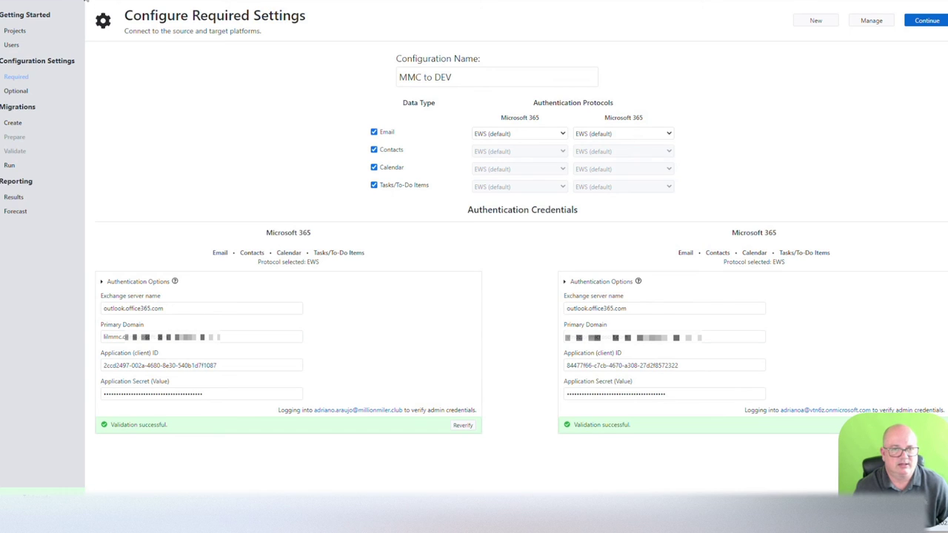
pyautogui.click(92, 14)
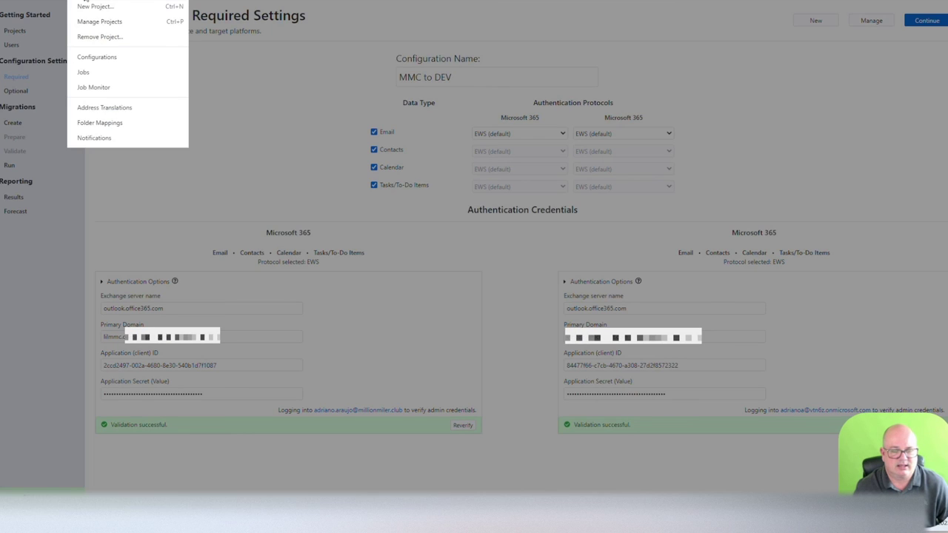
pyautogui.click(122, 126)
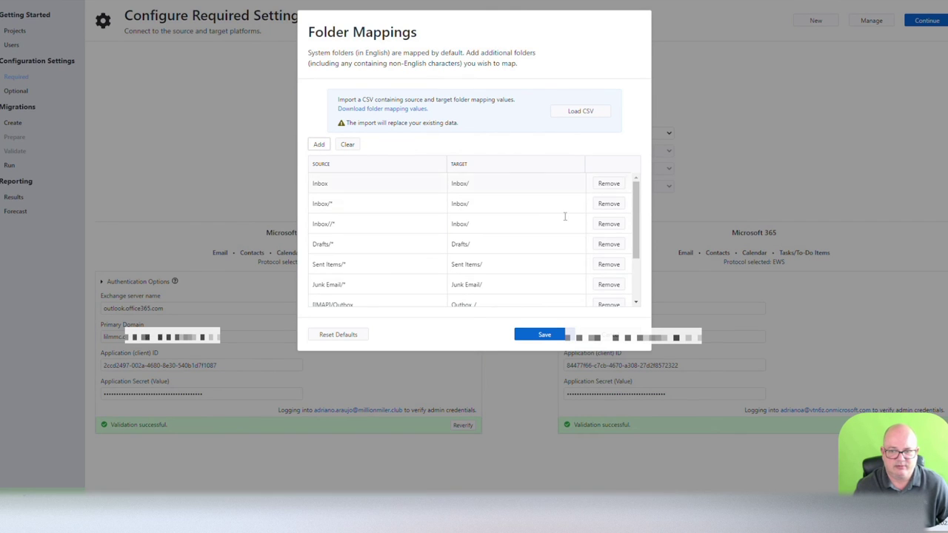
pyautogui.moveTo(636, 234); pyautogui.dragTo(641, 316)
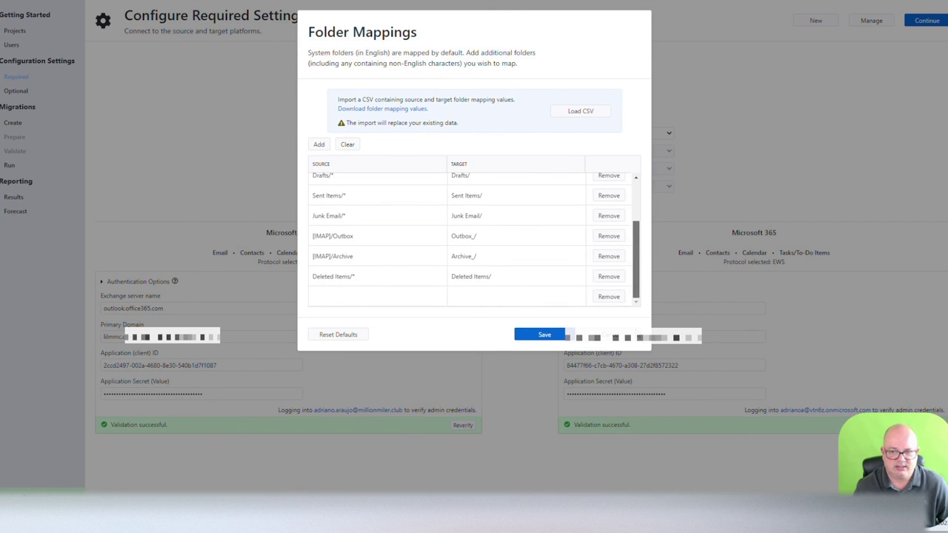
pyautogui.click(382, 300)
pyautogui.click(467, 300)
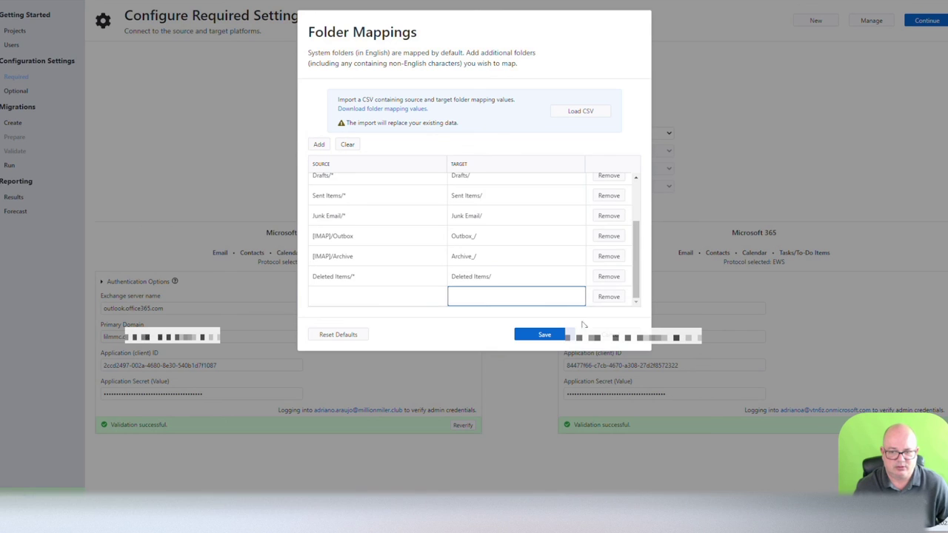
pyautogui.click(614, 344)
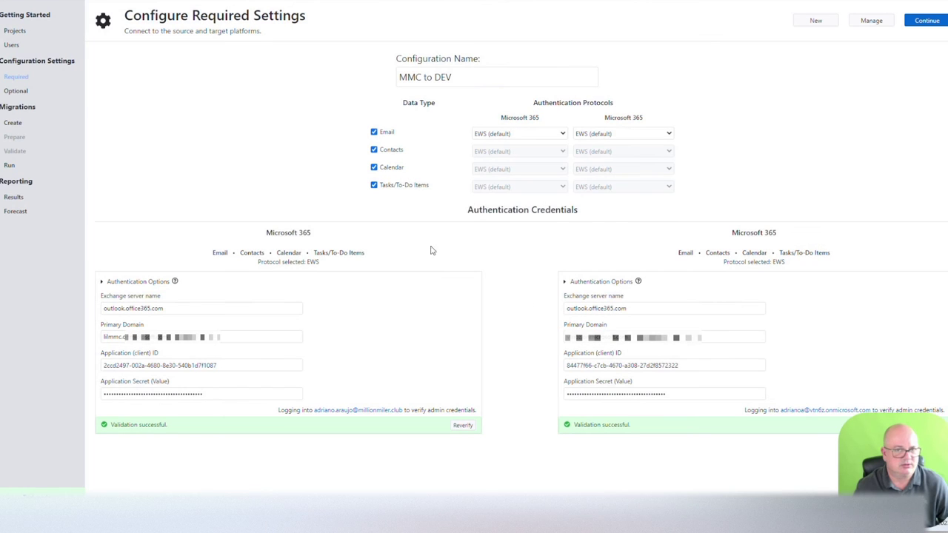
pyautogui.click(73, 15)
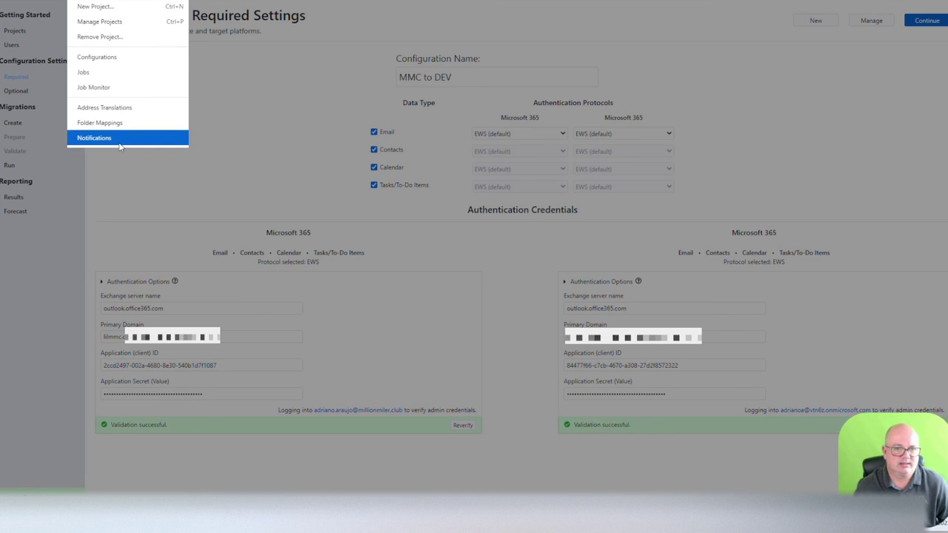
pyautogui.click(94, 138)
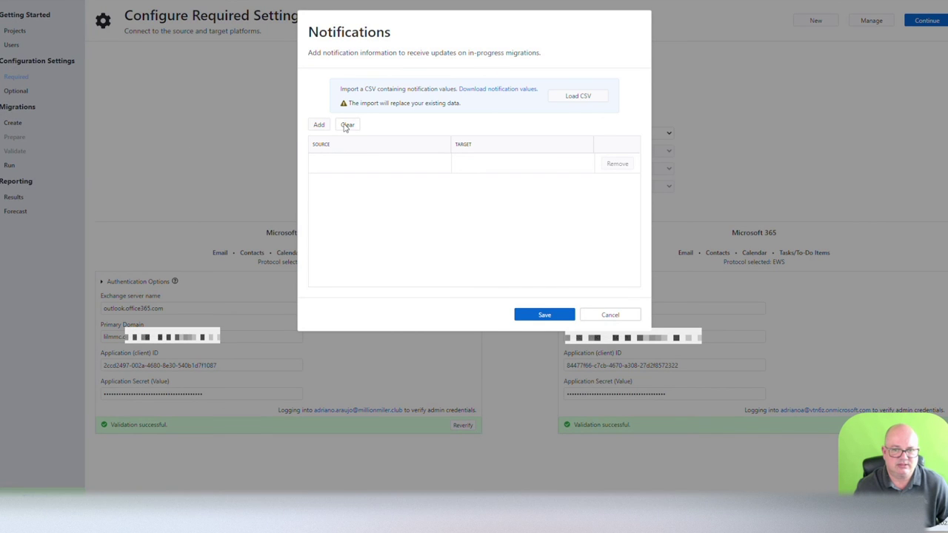
pyautogui.click(318, 126)
pyautogui.click(621, 185)
pyautogui.click(374, 158)
pyautogui.click(474, 163)
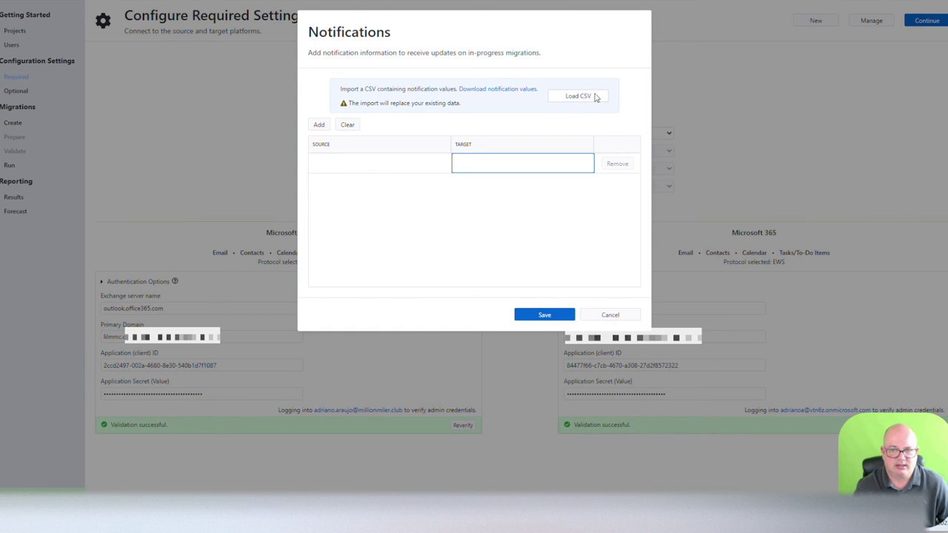
pyautogui.click(630, 315)
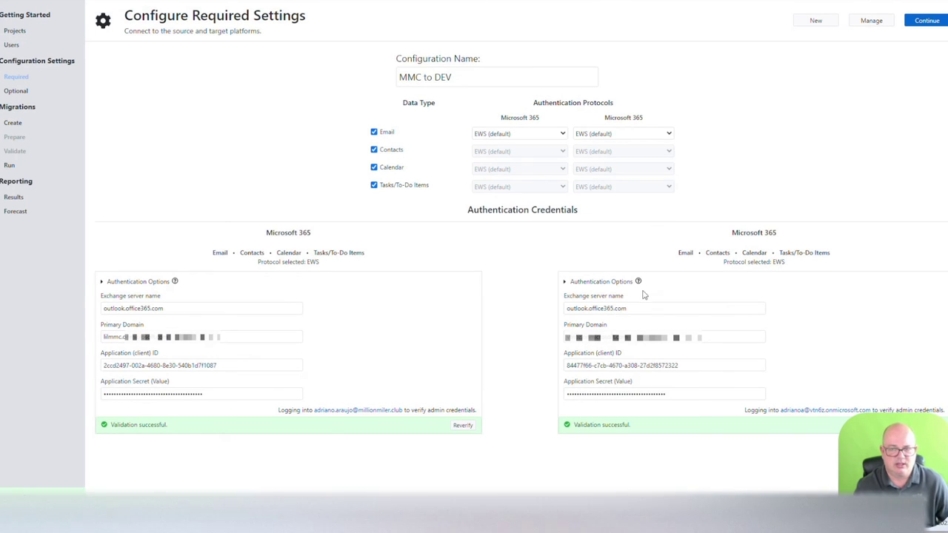